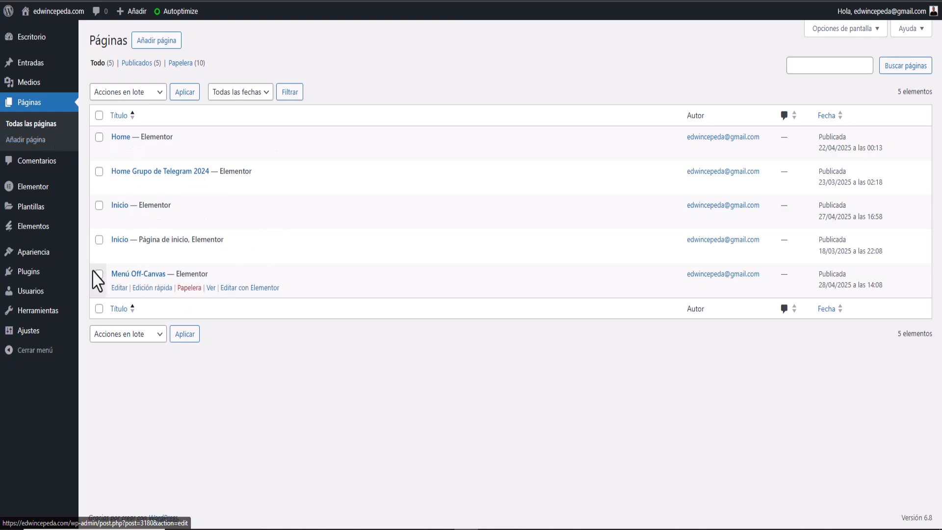
Open the Menú Off-Canvas page for editing with Elementor and insert a page template from the installed Internet Company kit
click(270, 288)
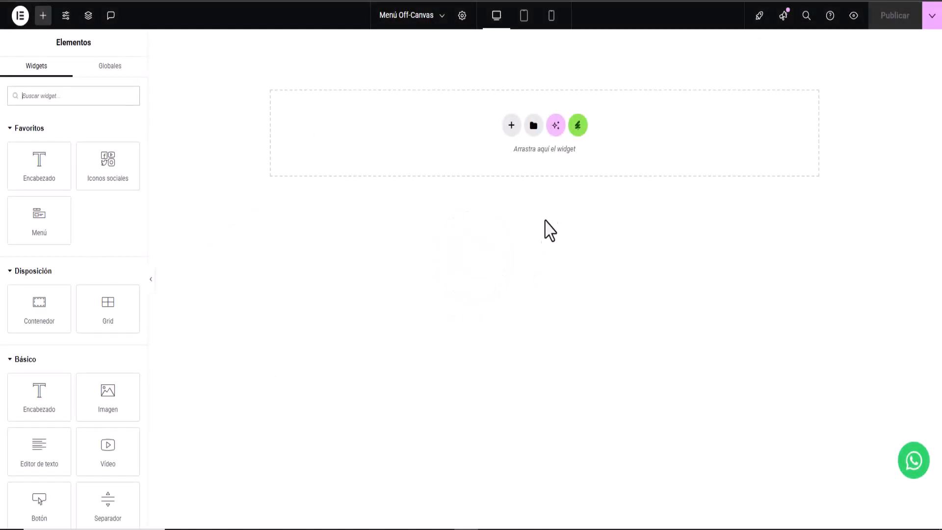
click(577, 125)
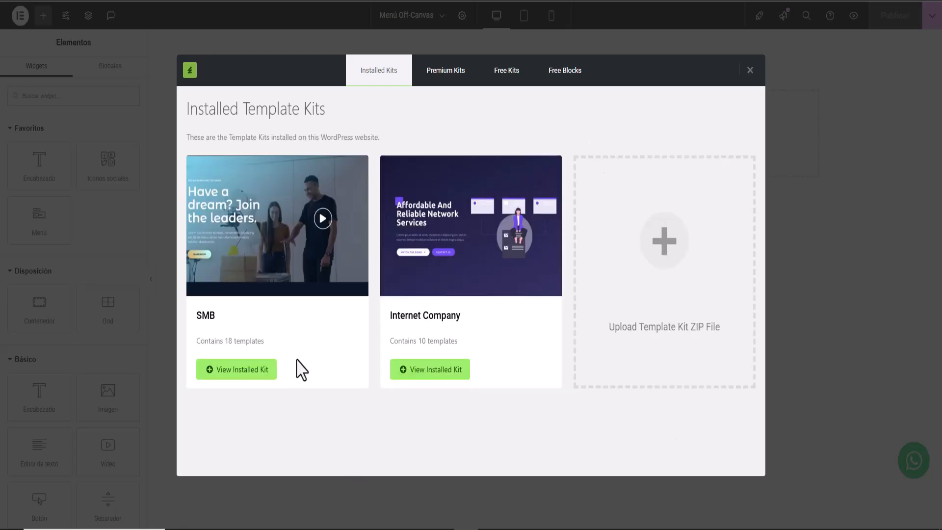
click(444, 375)
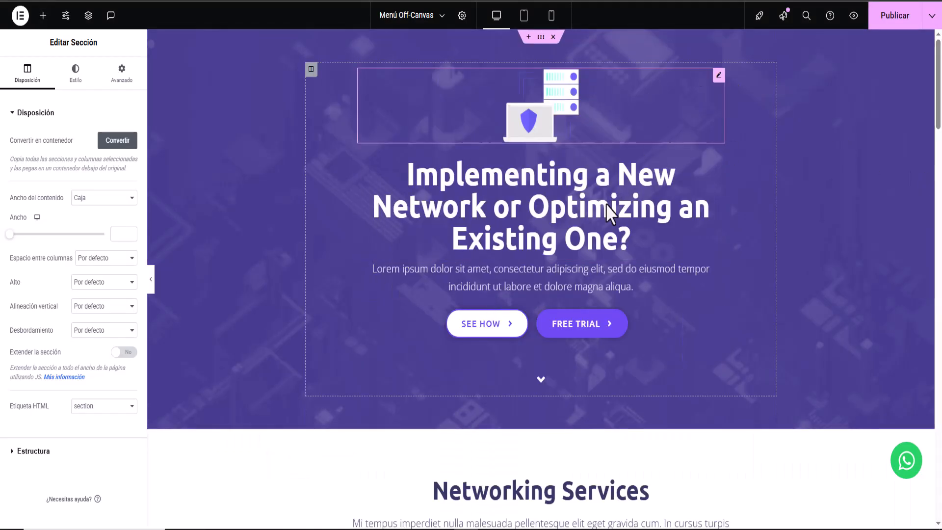
scroll(527, 311, down, 5)
scroll(526, 304, down, 5)
scroll(525, 300, up, 10)
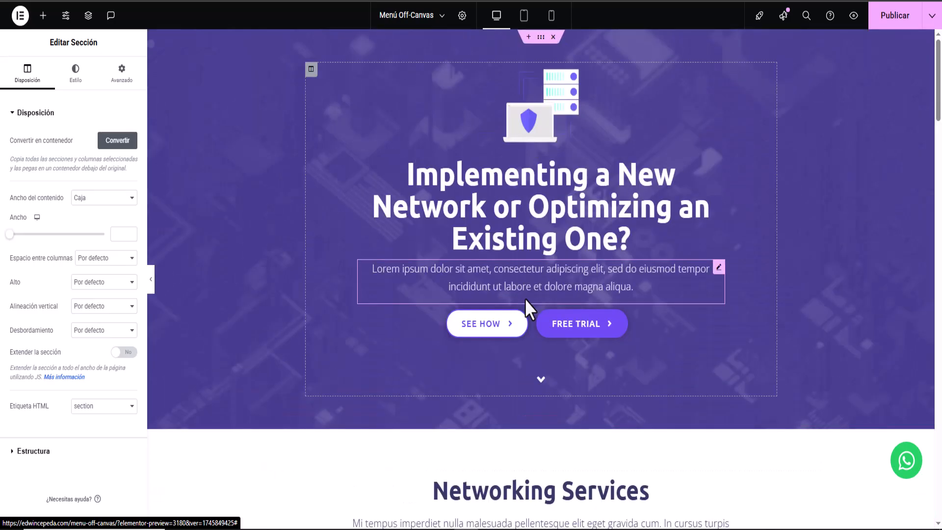
Add a Flexbox container above the hero section with three columns, the middle one wider than the outer two
click(528, 37)
click(509, 82)
click(511, 105)
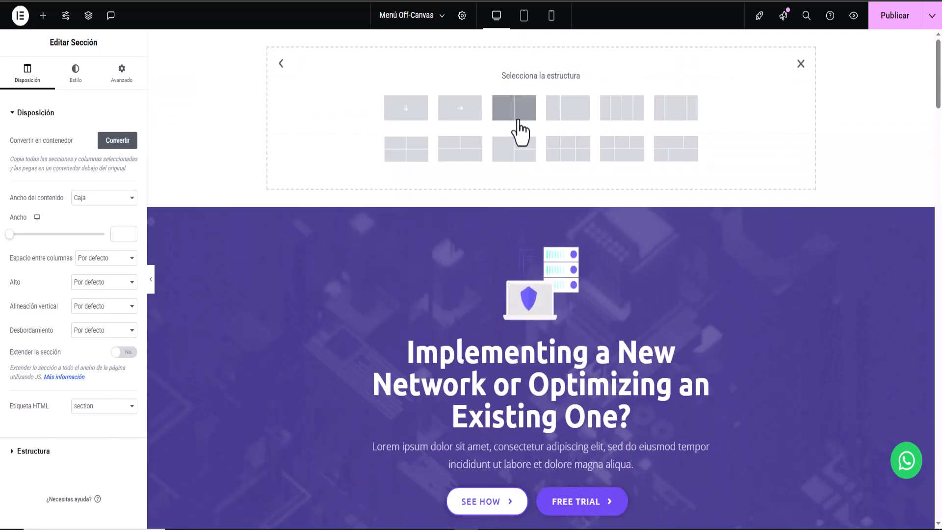
click(687, 114)
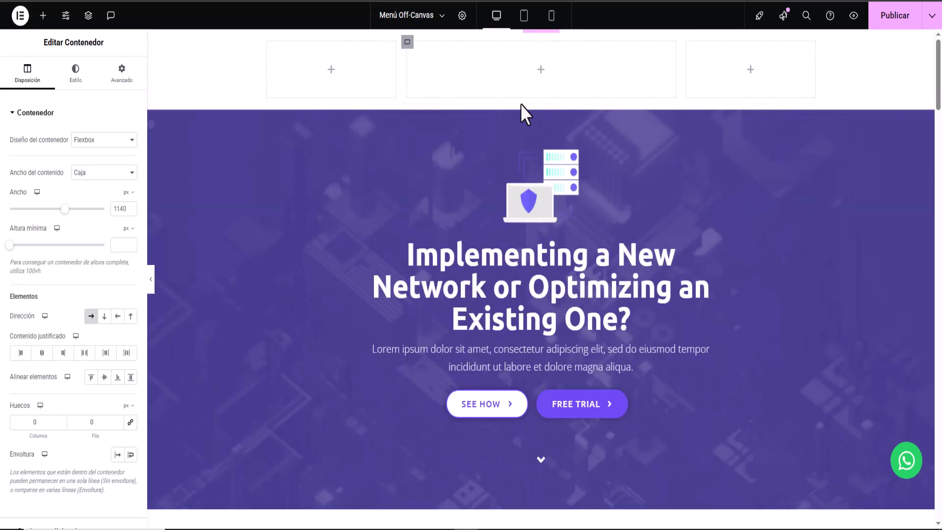
Place a WordPress Menú widget in the middle column of the new header container
click(541, 69)
scroll(60, 305, down, 10)
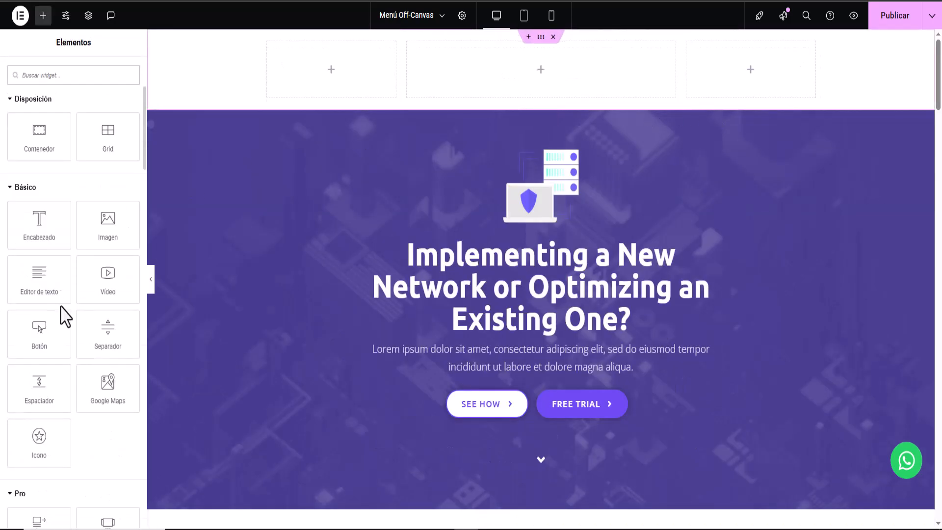
drag(105, 362, 528, 118)
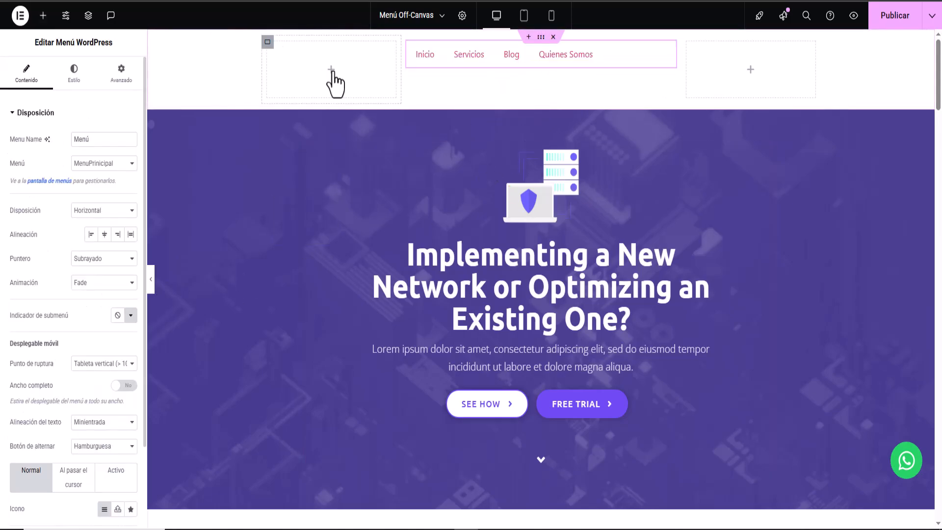
Add an Imagen widget to the header's first column and assign it the logo shapshot.png from the media library
click(332, 69)
drag(120, 404, 326, 81)
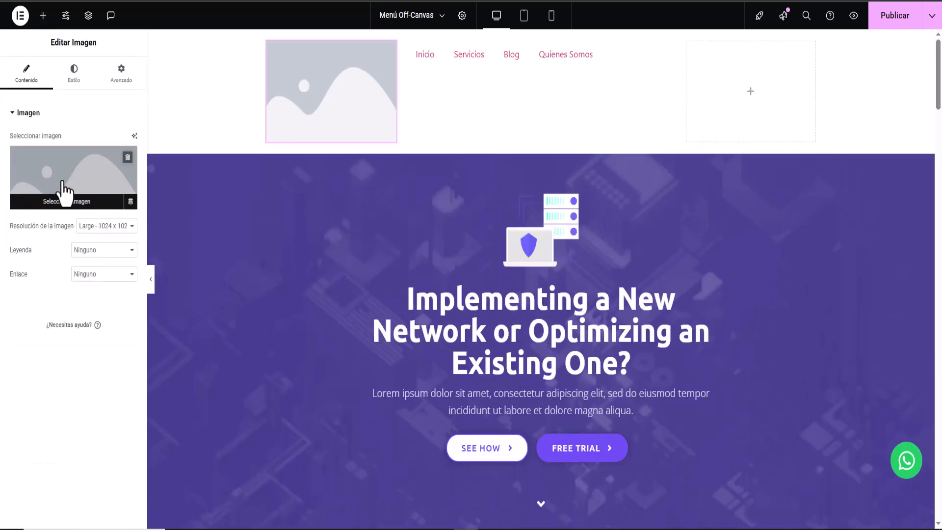
click(69, 187)
scroll(458, 322, down, 10)
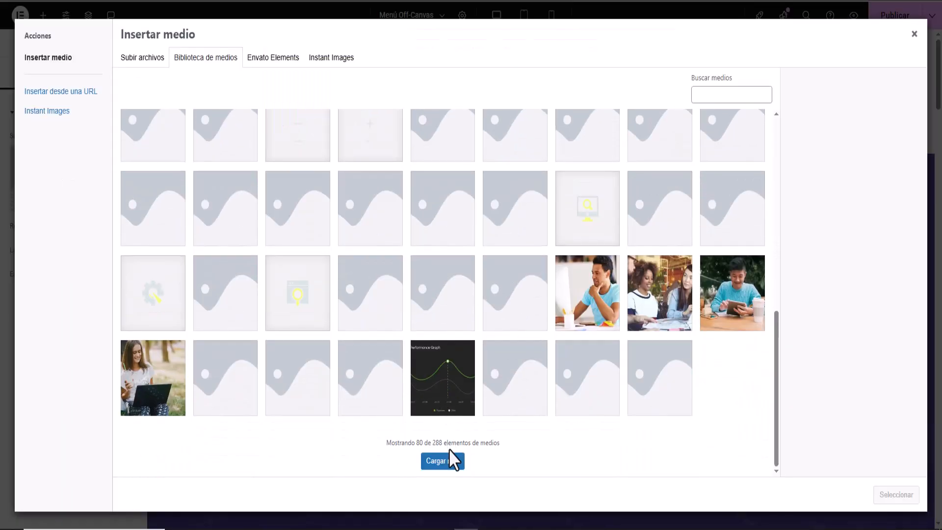
click(450, 460)
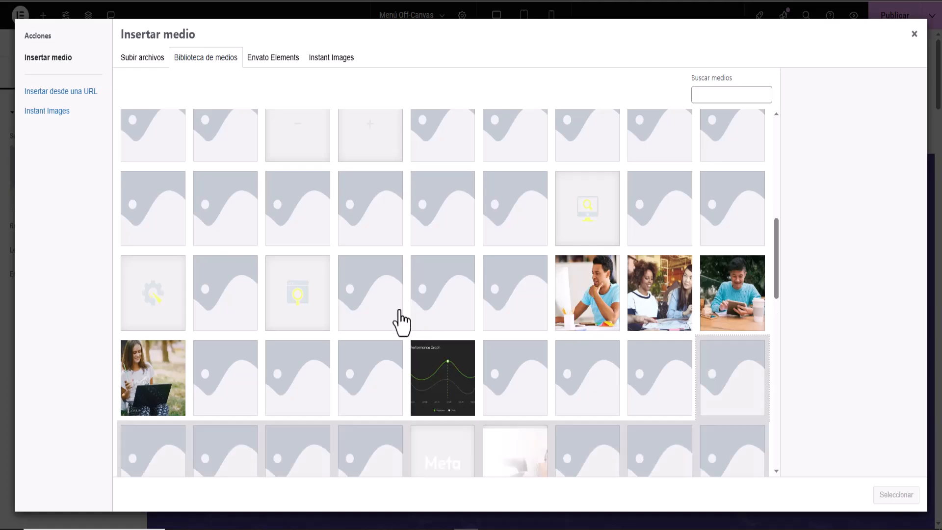
scroll(407, 323, down, 5)
scroll(412, 331, down, 7)
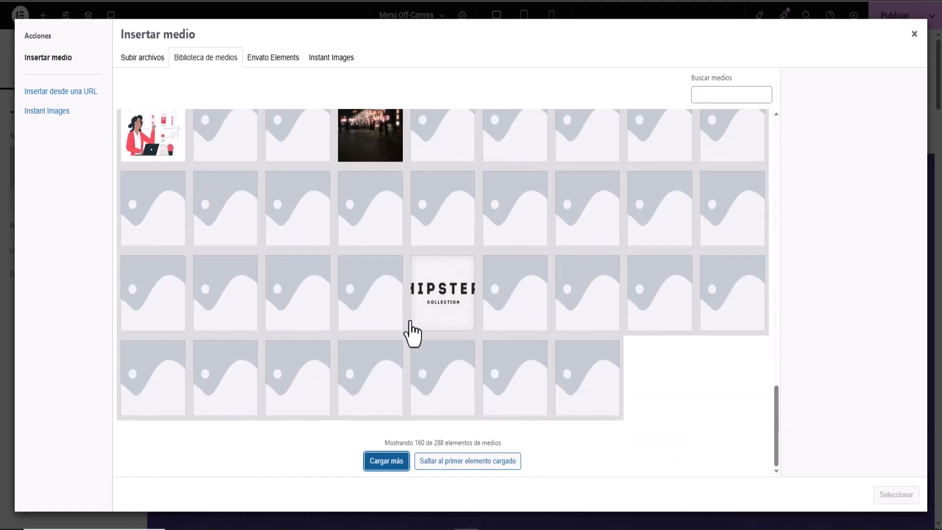
click(395, 461)
scroll(400, 302, down, 12)
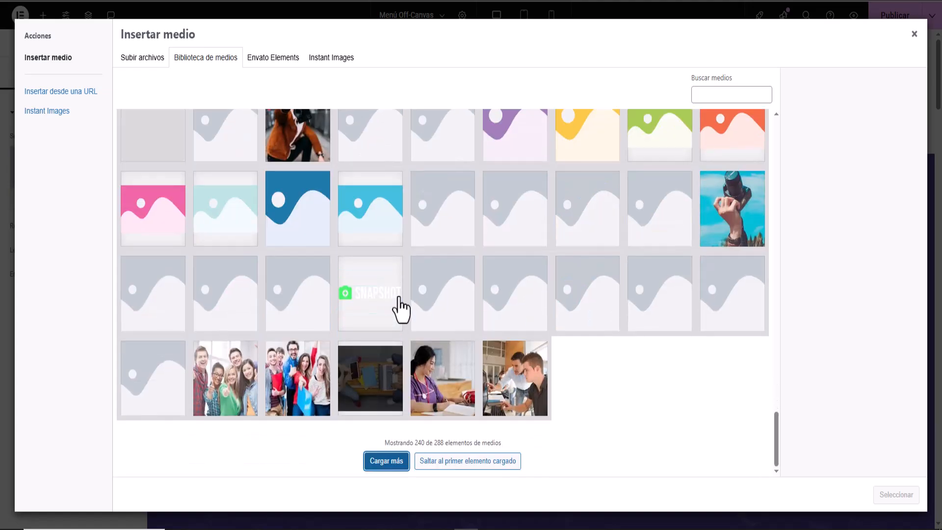
click(383, 307)
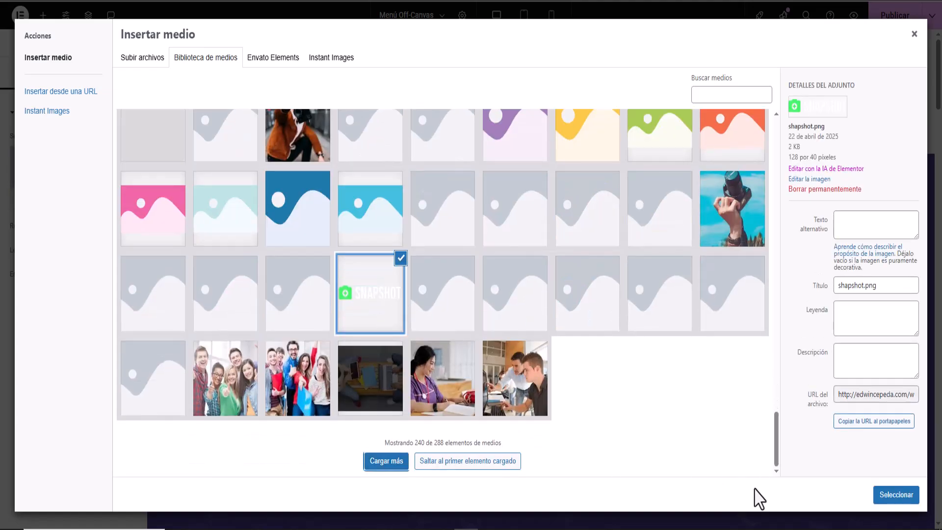
click(894, 495)
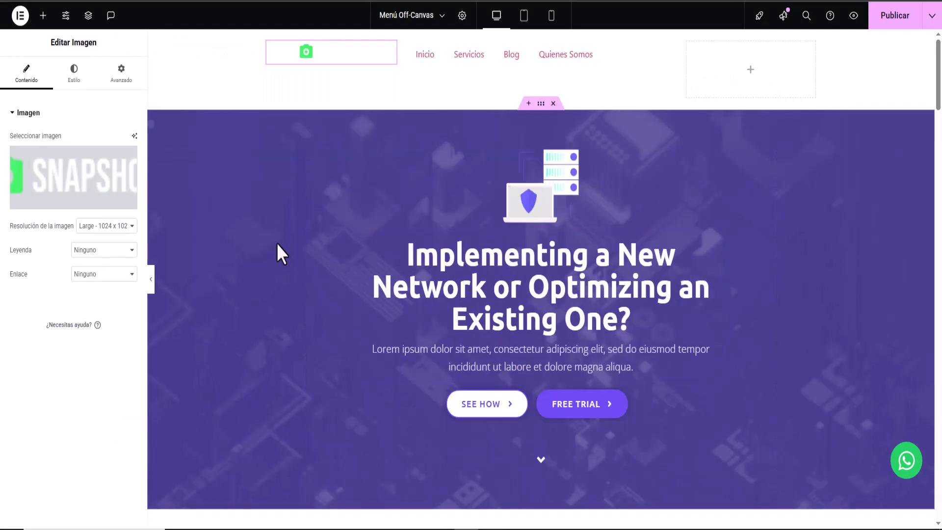
Add an Iconos sociales widget to the header's last column and set its shape to Círculo
click(751, 70)
drag(108, 165, 765, 81)
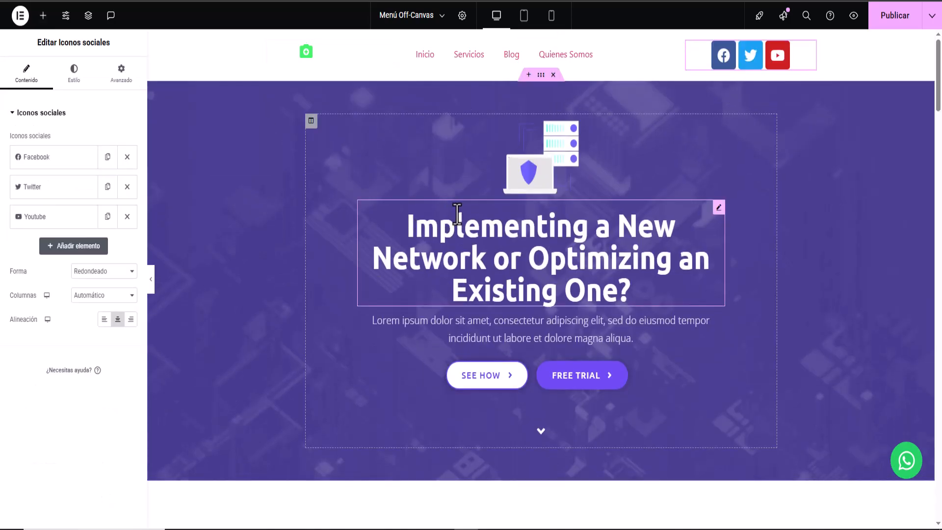
click(71, 78)
click(34, 79)
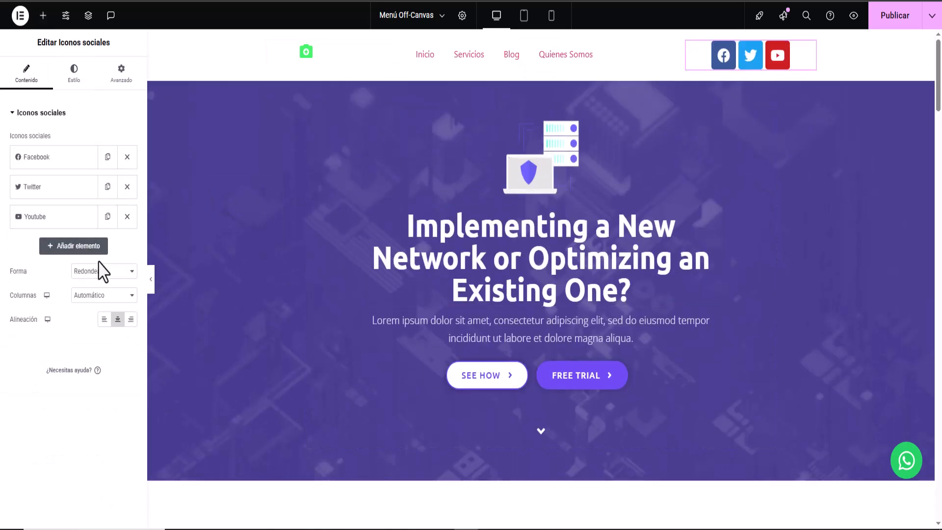
click(100, 295)
click(101, 271)
click(101, 315)
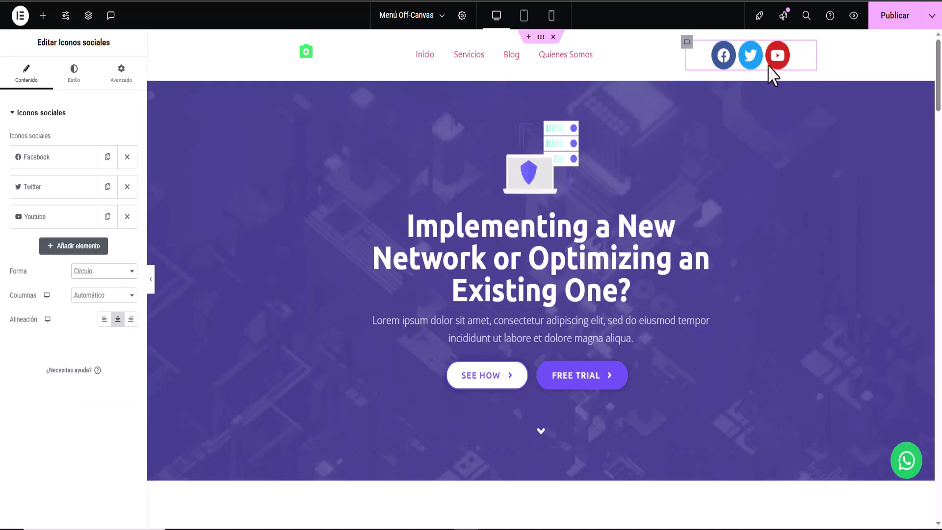
Set the social icons' colour to Personalizado and make their primary colour fully transparent
click(75, 81)
click(90, 143)
click(93, 166)
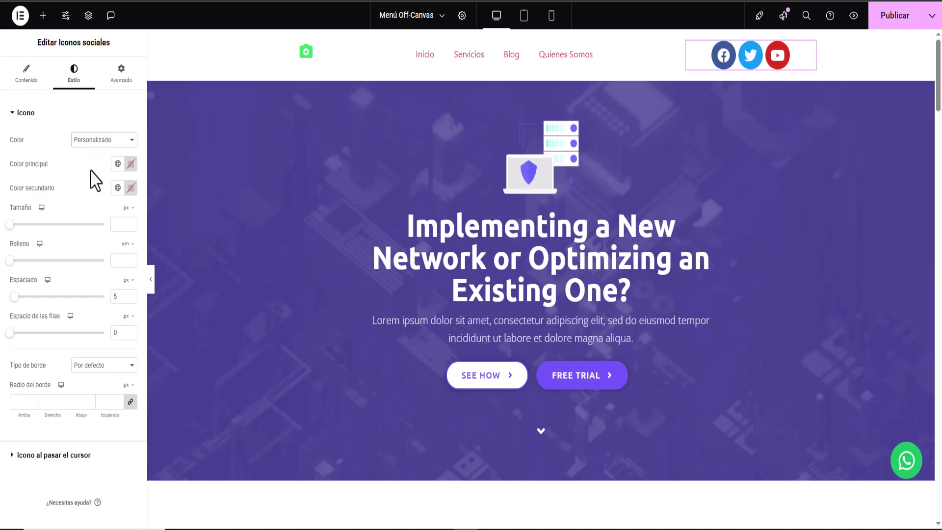
click(130, 164)
click(131, 294)
drag(185, 314, 47, 322)
click(61, 114)
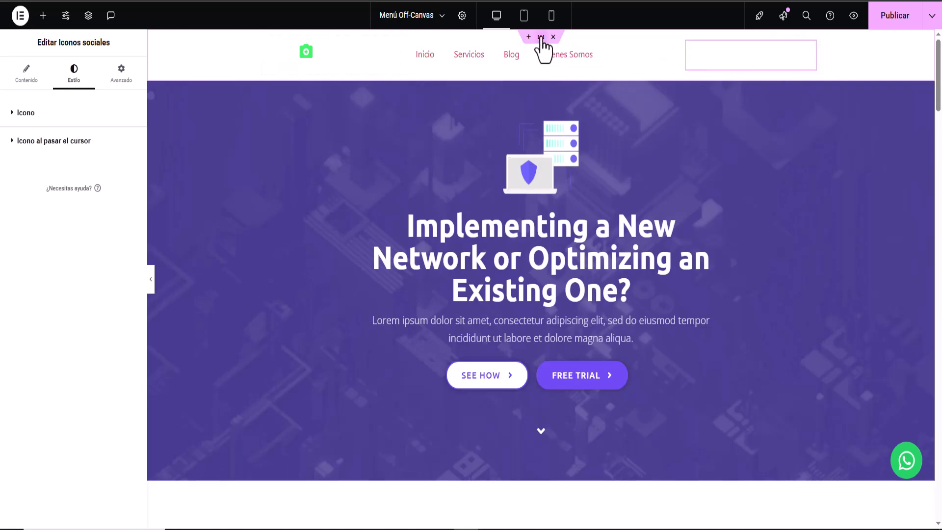
Vertically centre the elements inside the header container
click(541, 38)
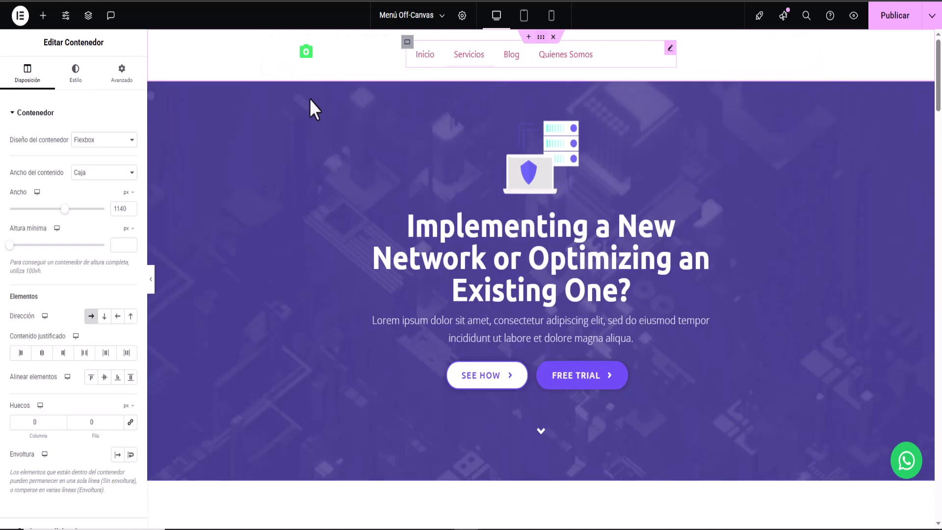
click(104, 377)
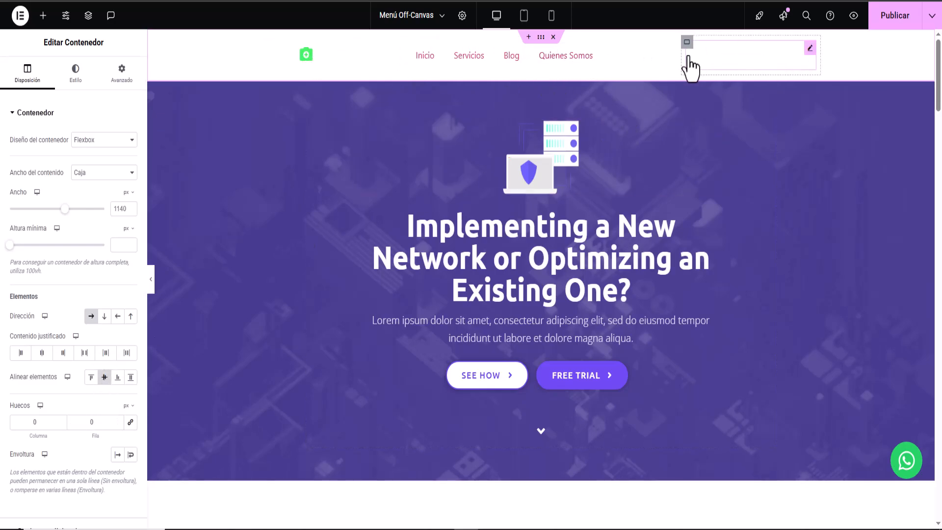
Set the header menu's pointer to Ninguno and its alignment to Centro
click(669, 49)
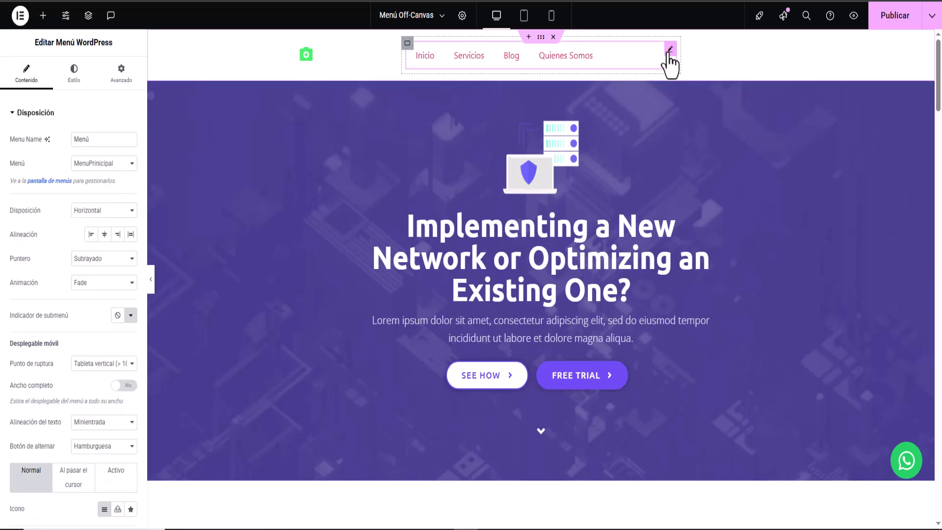
click(96, 260)
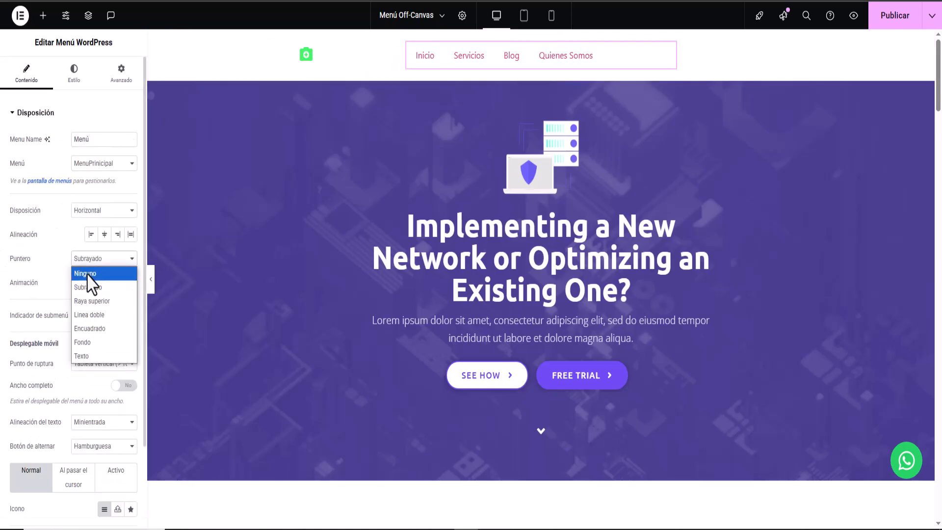
click(91, 283)
click(105, 235)
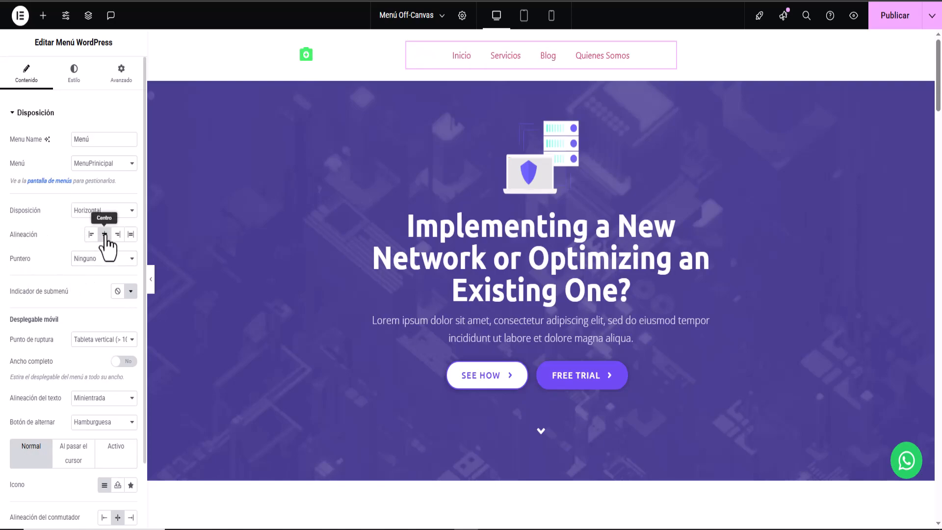
scroll(46, 332, down, 2)
scroll(49, 338, up, 2)
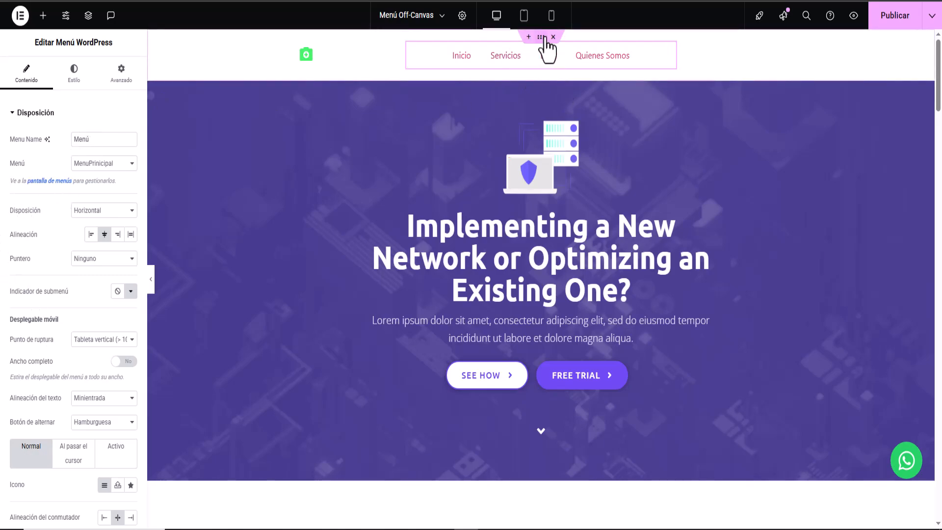
Give the header container a classic background with a muted dark blue colour
click(541, 37)
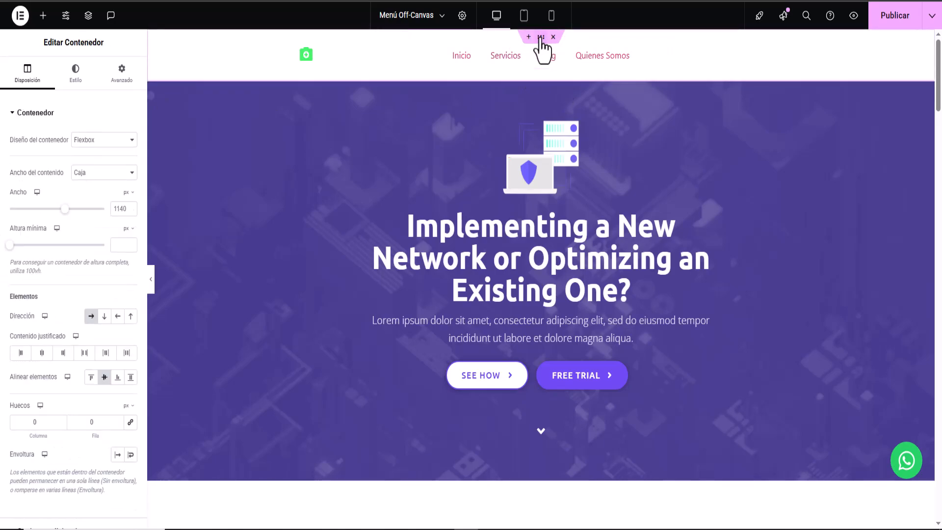
click(62, 84)
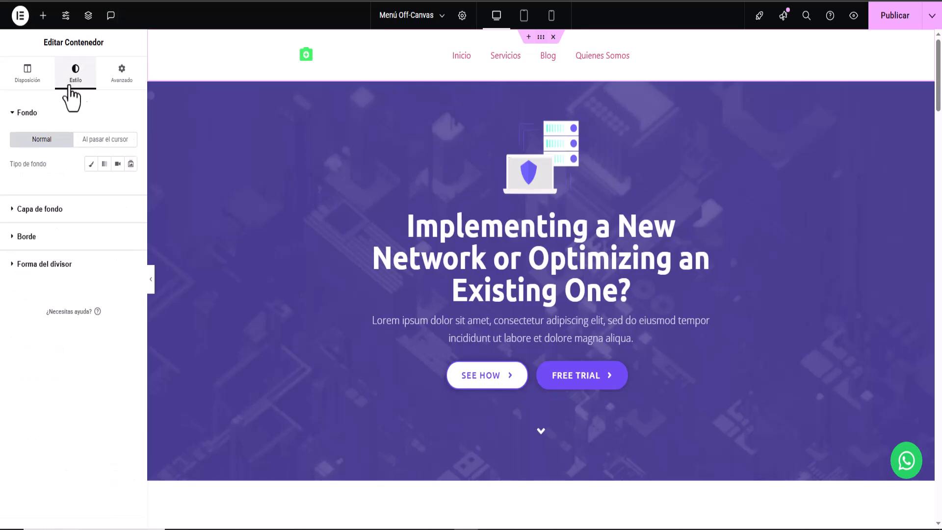
click(91, 164)
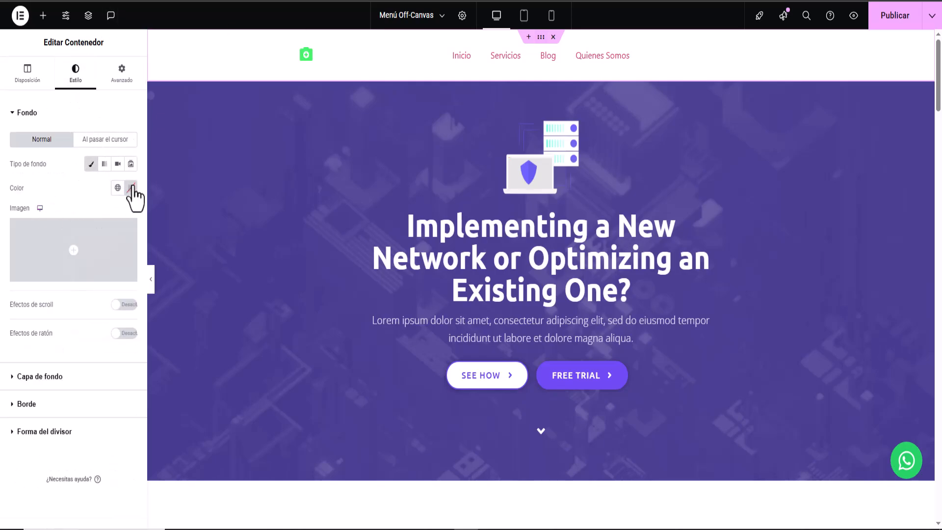
click(130, 189)
drag(78, 327, 142, 329)
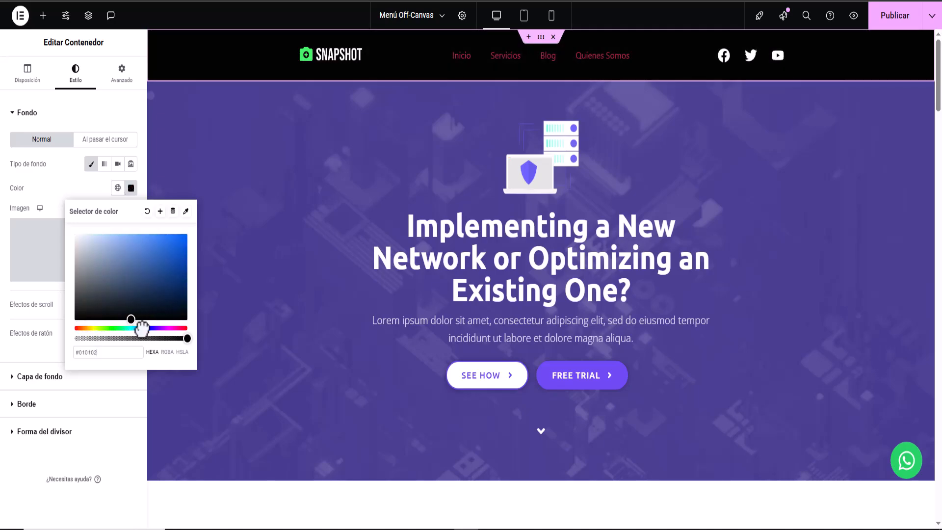
click(147, 327)
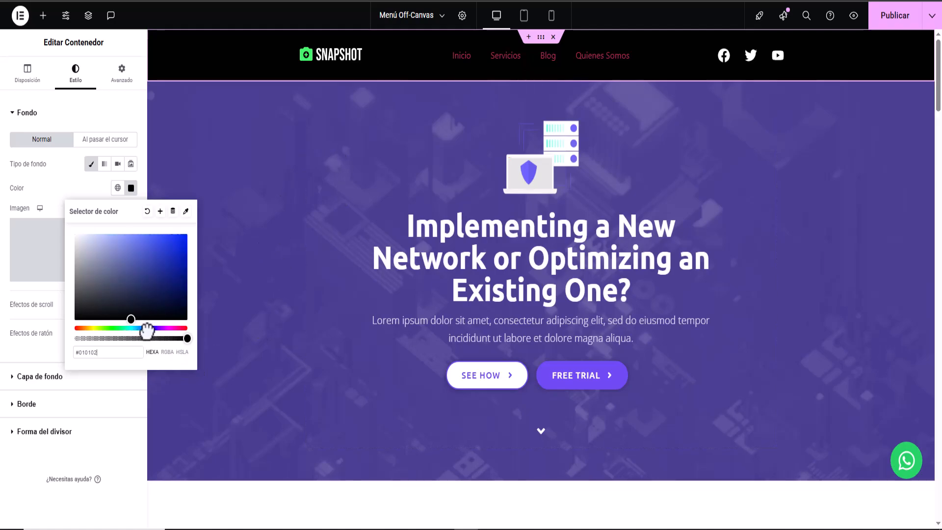
drag(148, 328, 143, 275)
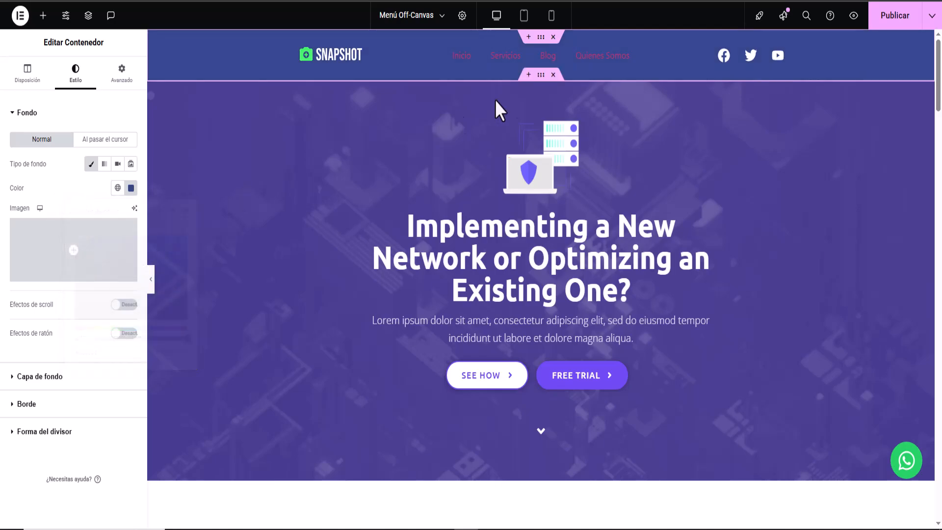
Set the header menu's normal text colour to white, #FFFFFF
click(670, 50)
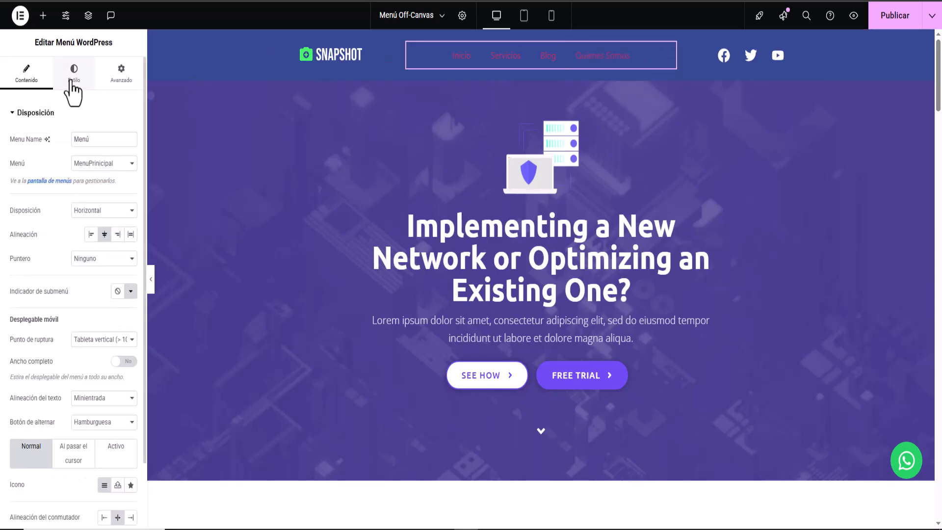
click(74, 76)
click(130, 203)
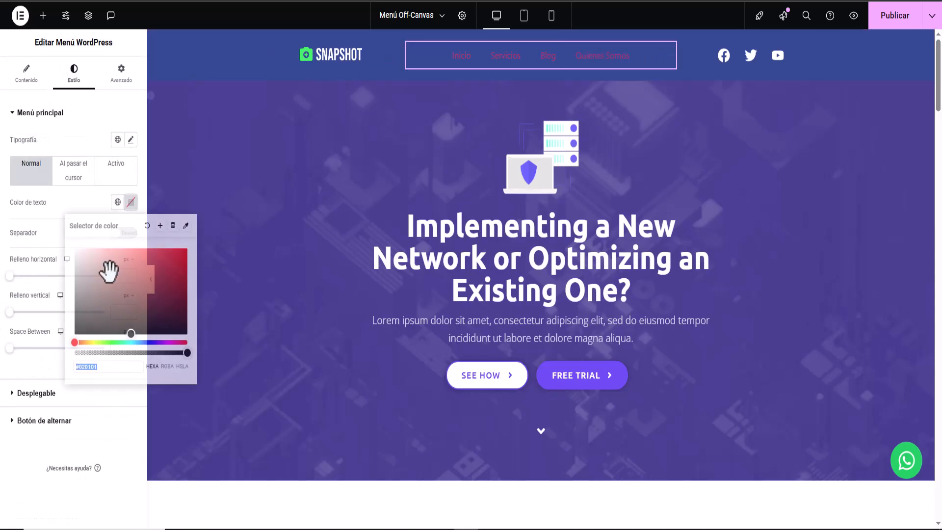
drag(83, 269, 57, 238)
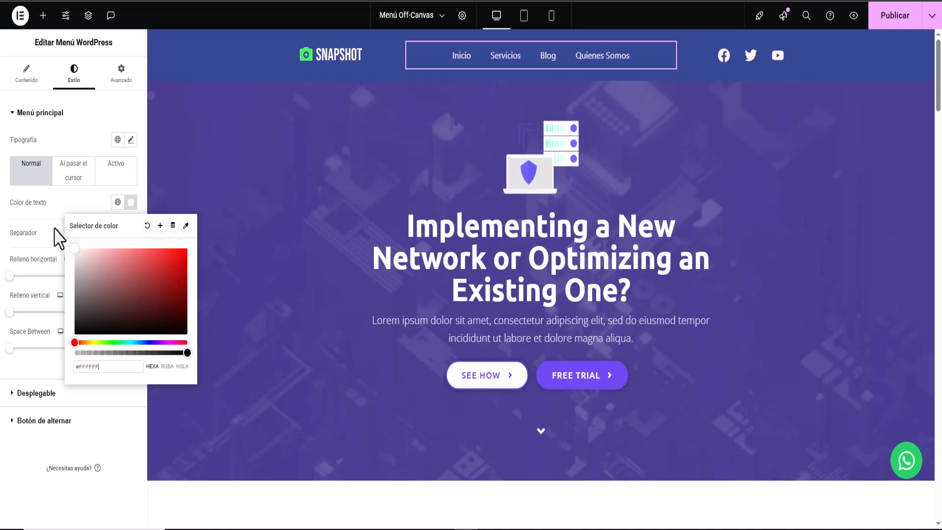
Close the header menu's main menu style settings and publish the page
click(61, 114)
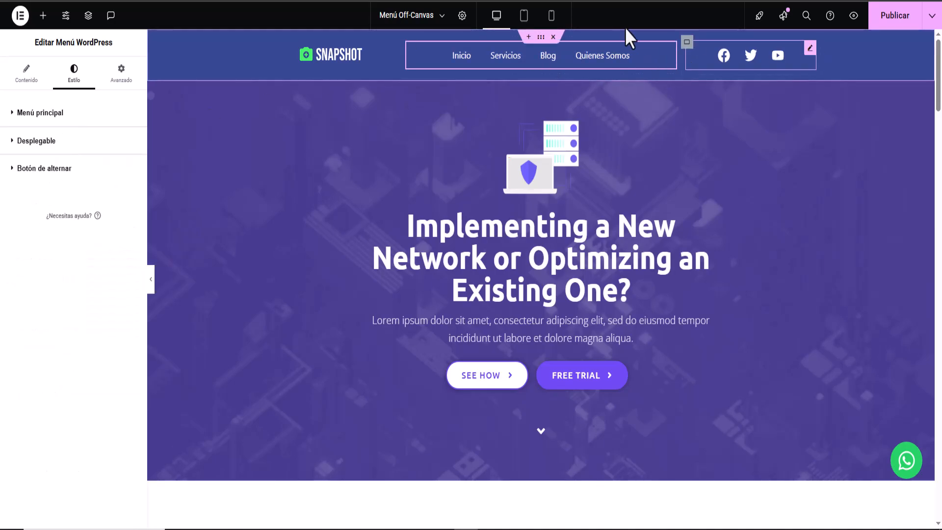
click(882, 22)
scroll(647, 260, down, 4)
scroll(617, 250, up, 4)
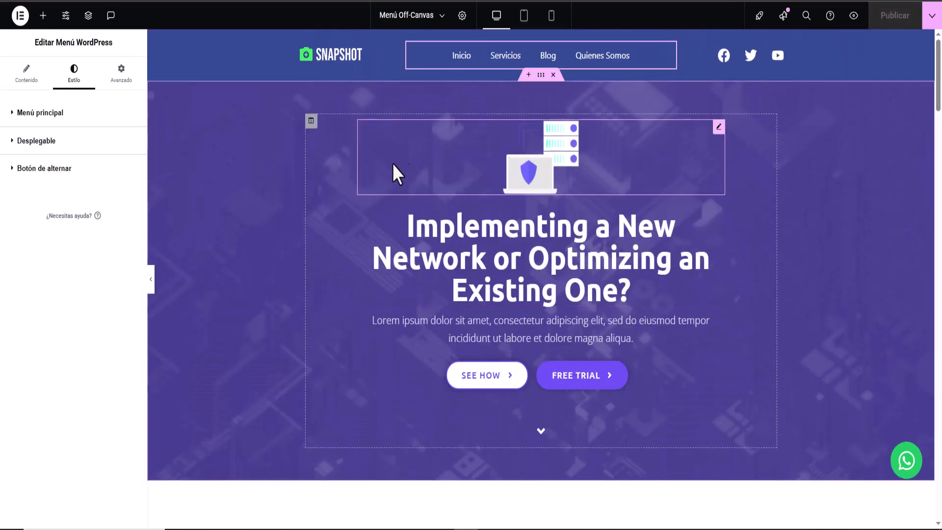
Add an Off-Canvas widget below the hero buttons and set its custom height to 58 vh
click(42, 16)
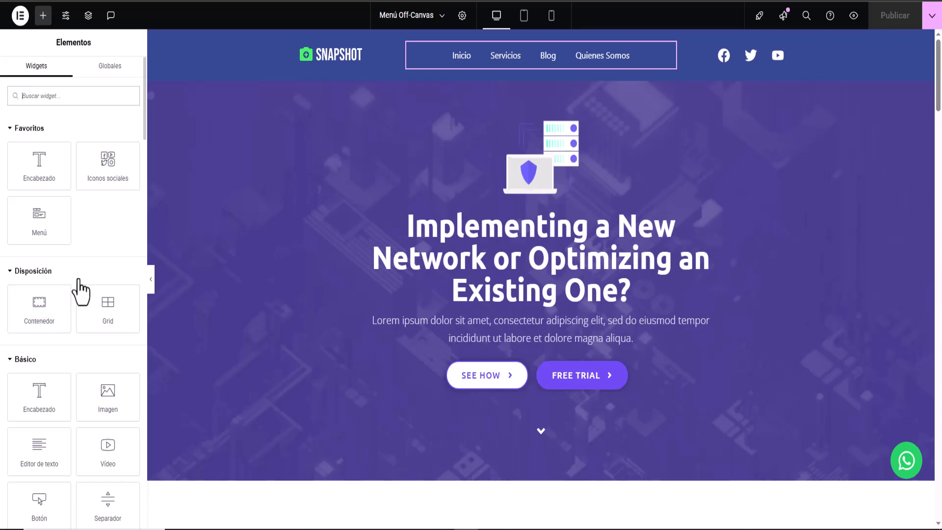
scroll(77, 290, down, 6)
scroll(78, 278, down, 3)
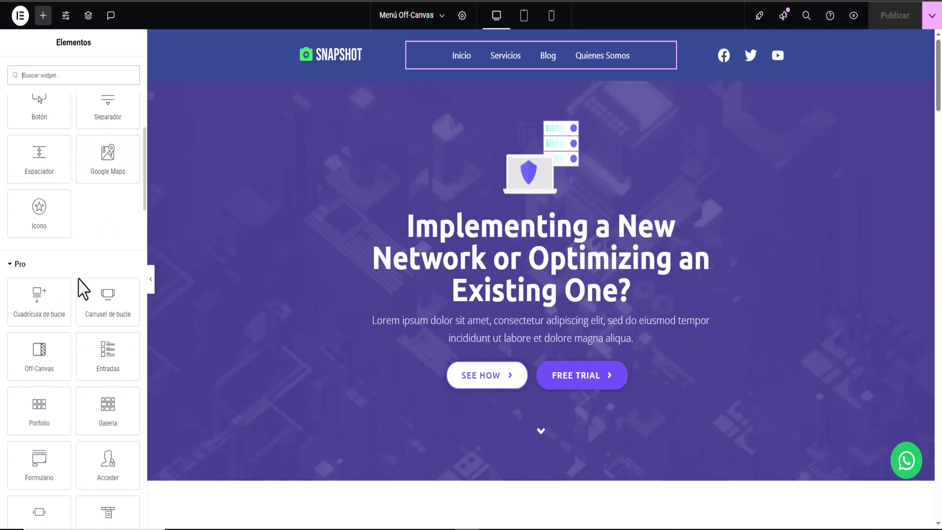
drag(36, 361, 475, 395)
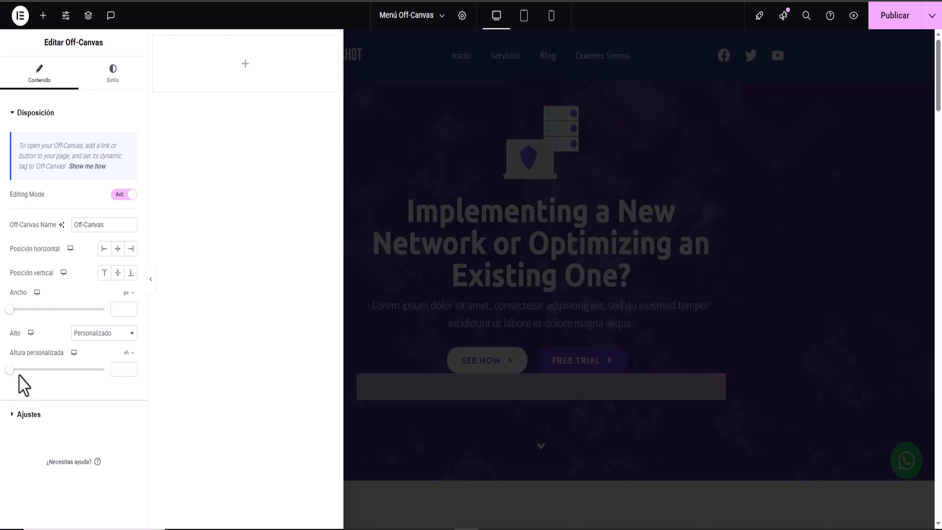
drag(12, 372, 66, 372)
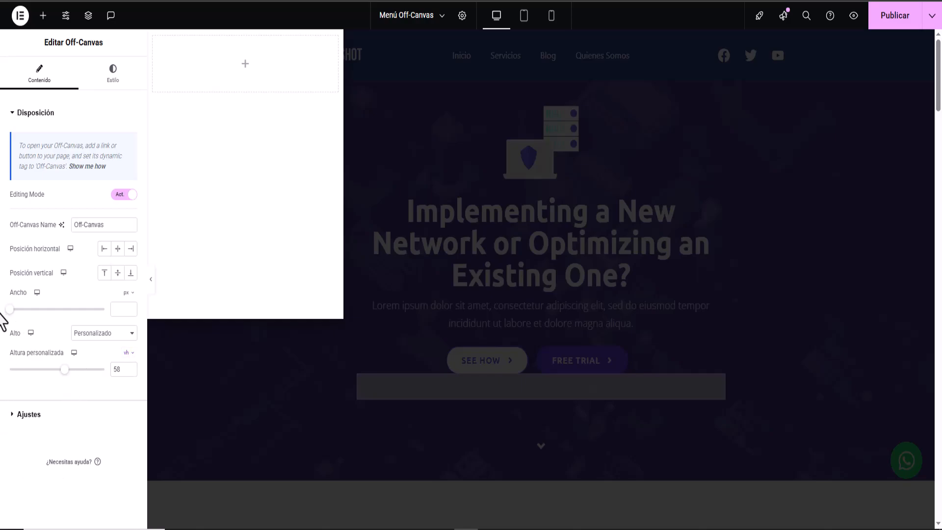
Give the off-canvas panel a gradient background with black, #000000, as its first colour
click(114, 76)
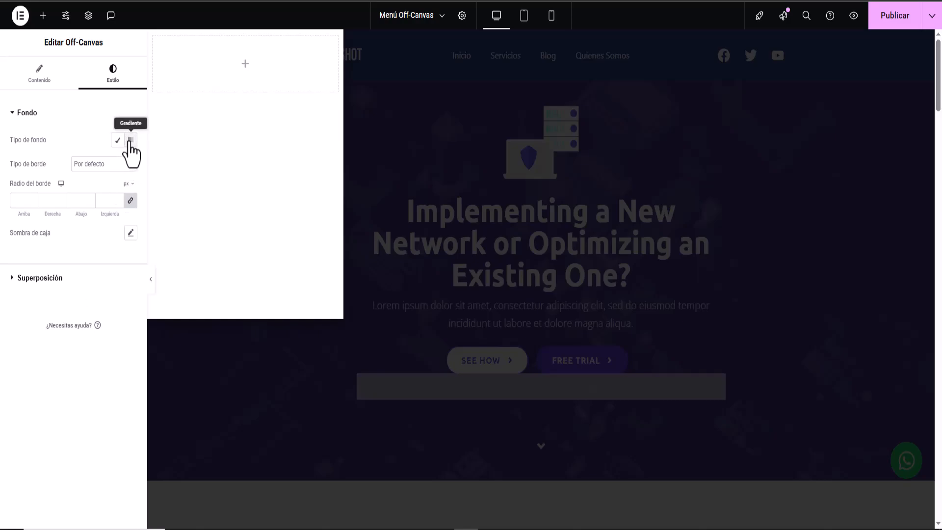
click(131, 141)
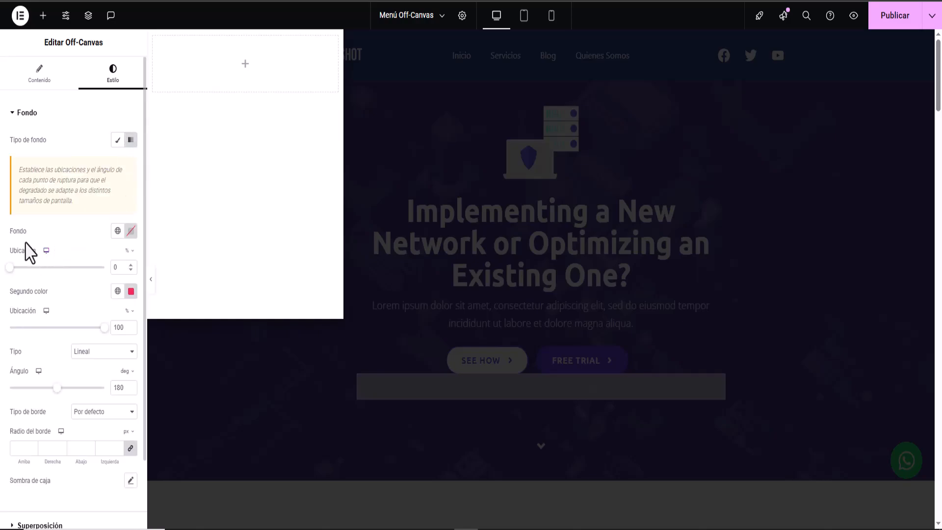
click(132, 231)
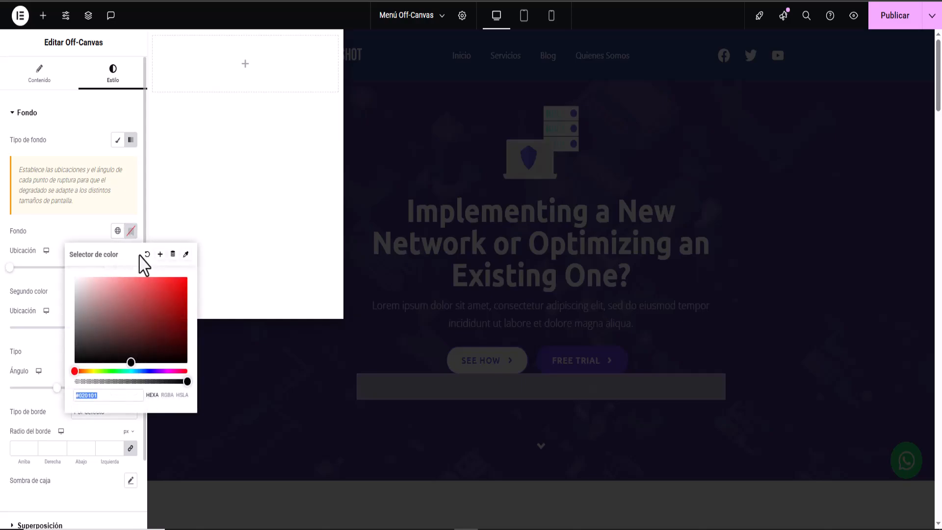
click(131, 363)
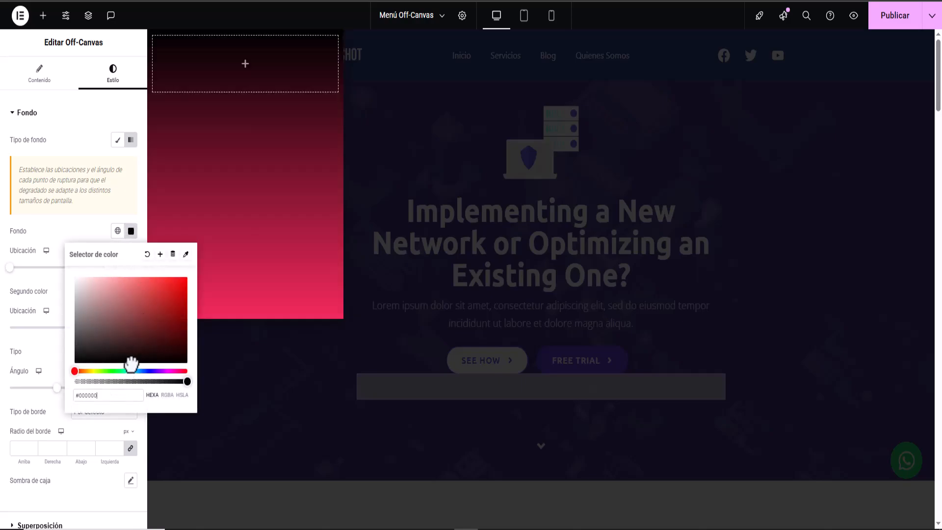
click(71, 225)
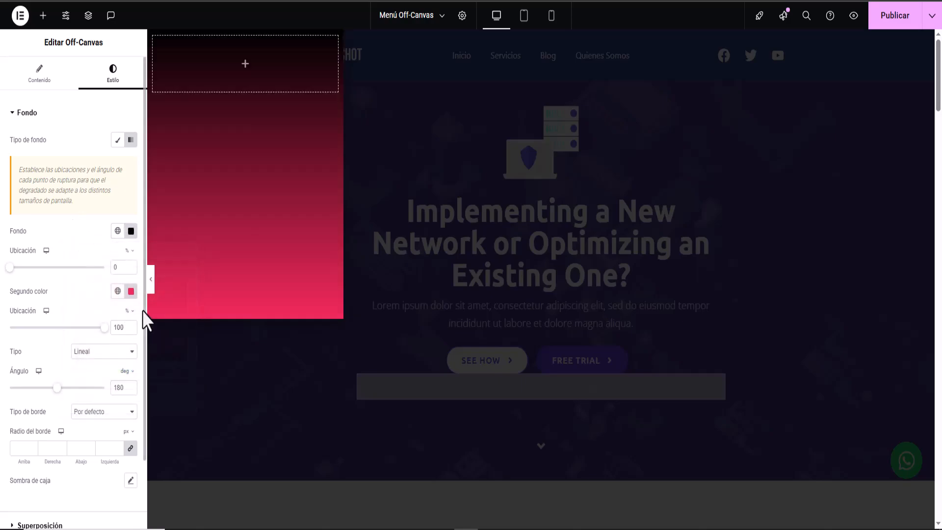
Set the second colour of the off-canvas panel's gradient to purple, #AC4ED8
click(131, 293)
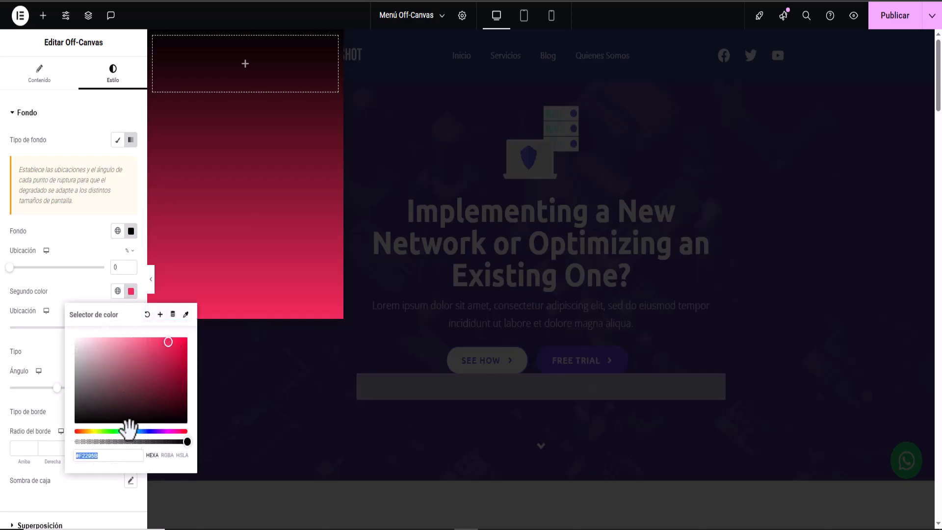
drag(127, 433, 131, 434)
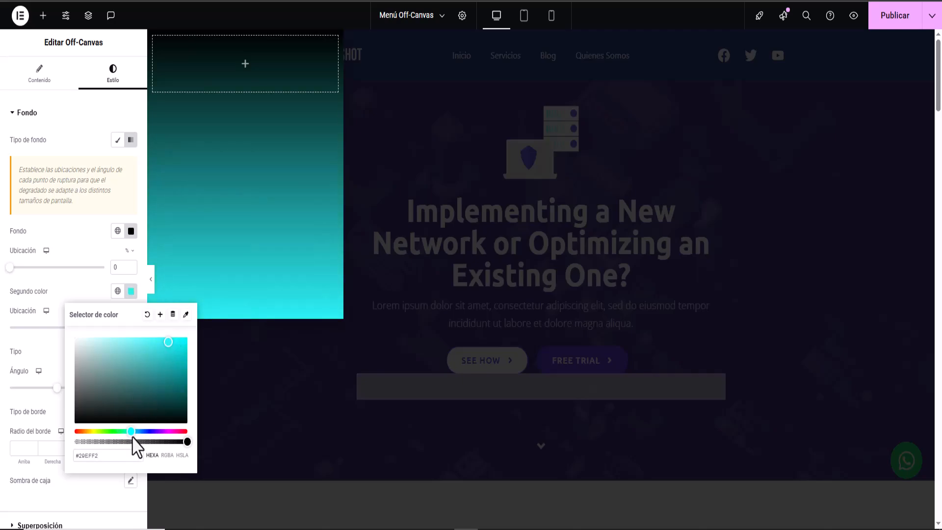
drag(131, 431, 161, 434)
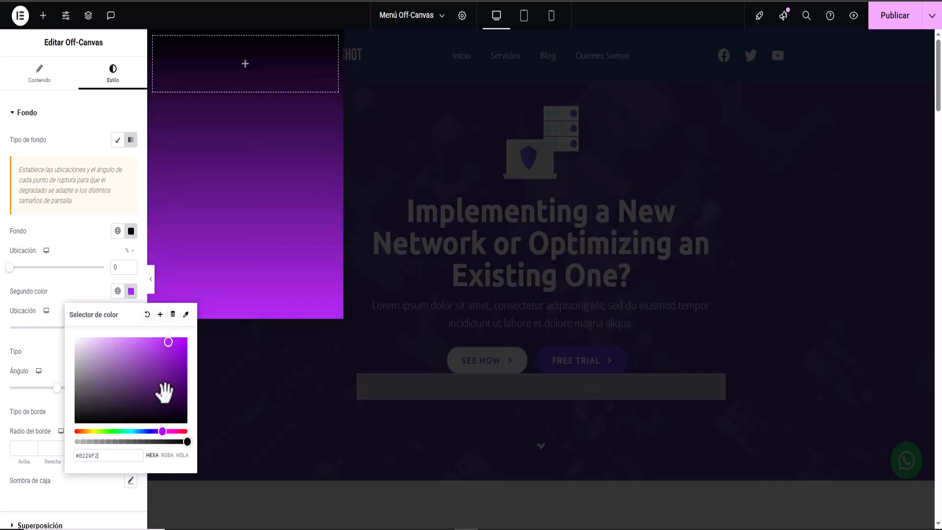
mouse_move(165, 339)
mouse_down()
mouse_move(150, 361)
mouse_move(146, 352)
mouse_up()
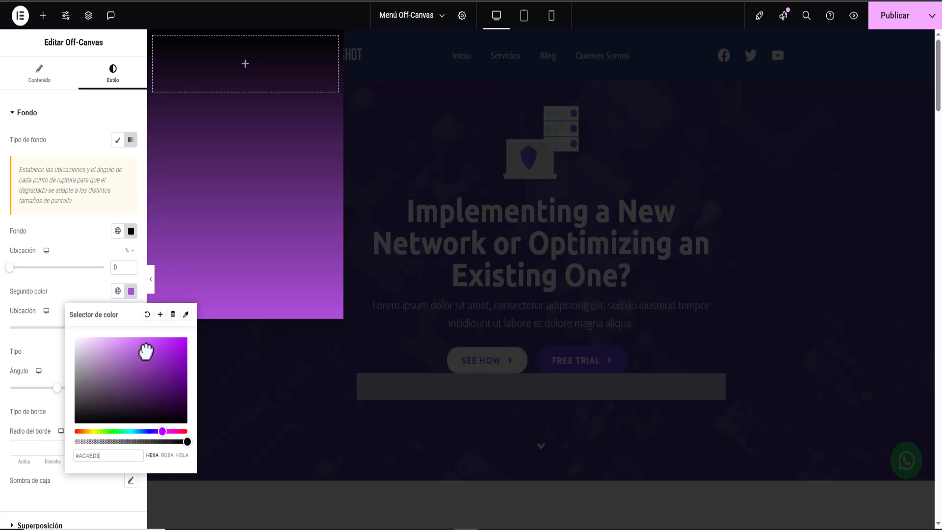
click(91, 253)
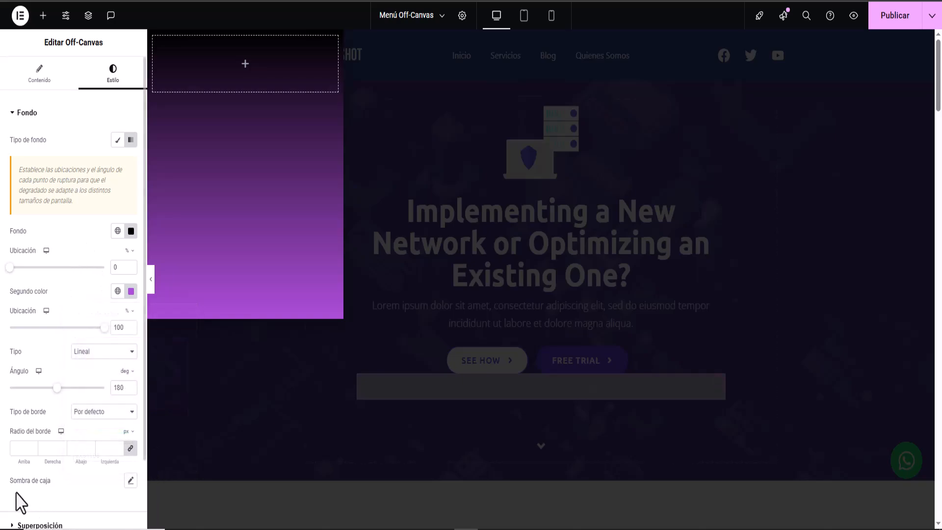
Enable a box shadow on the off-canvas panel with horizontal 0, vertical 0 and blur 10
click(130, 480)
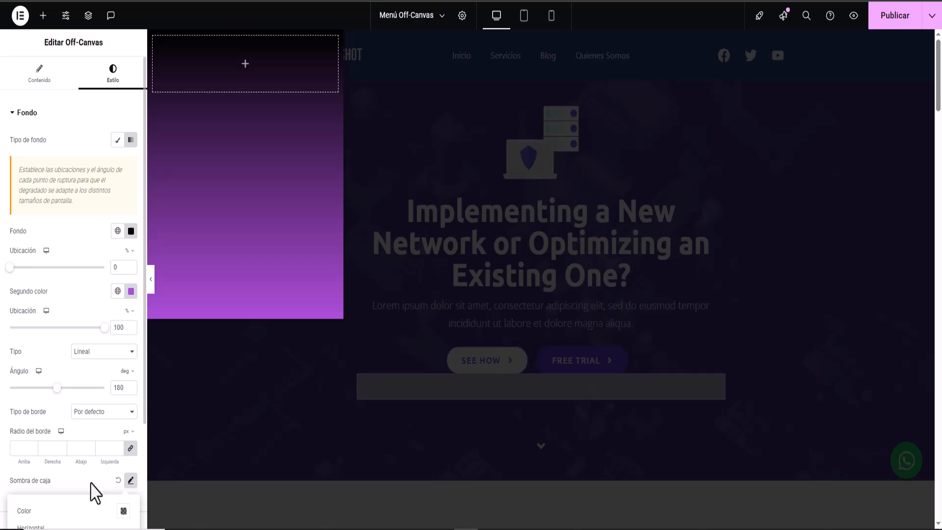
click(69, 297)
scroll(69, 296, down, 2)
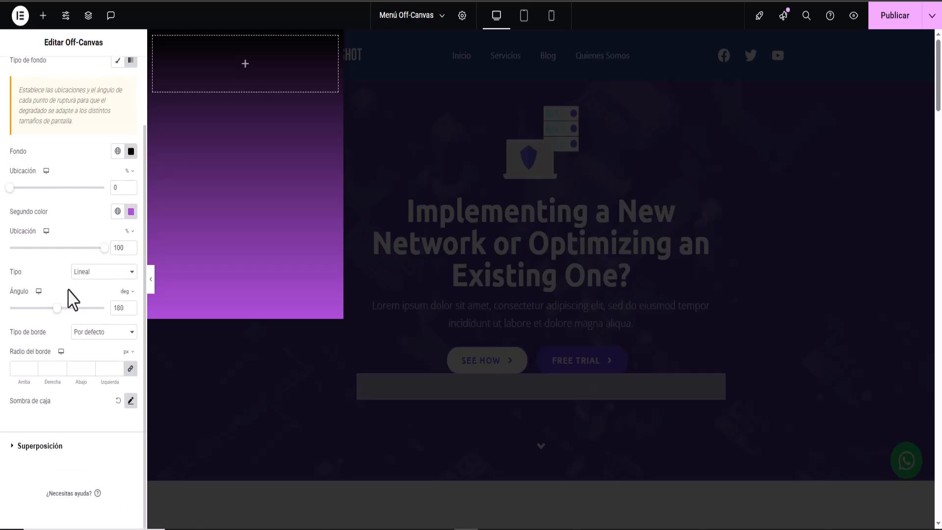
click(130, 401)
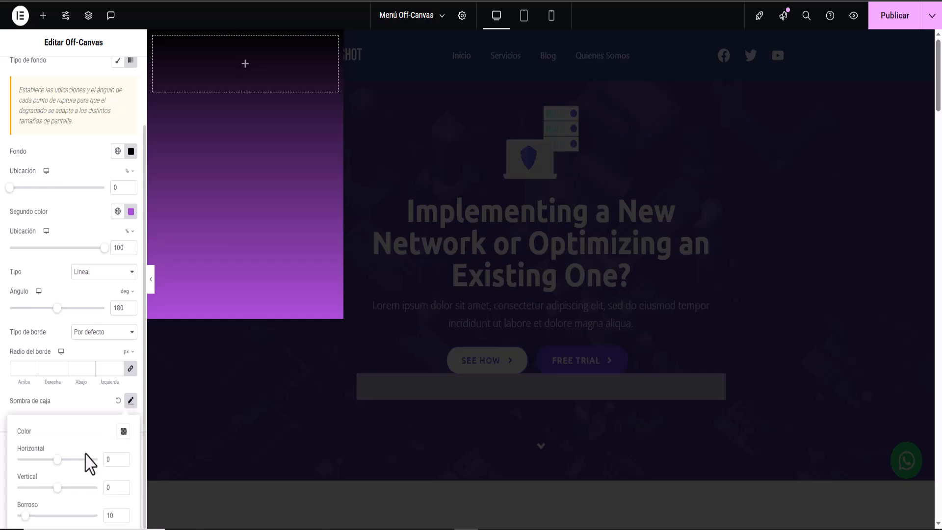
drag(57, 459, 57, 460)
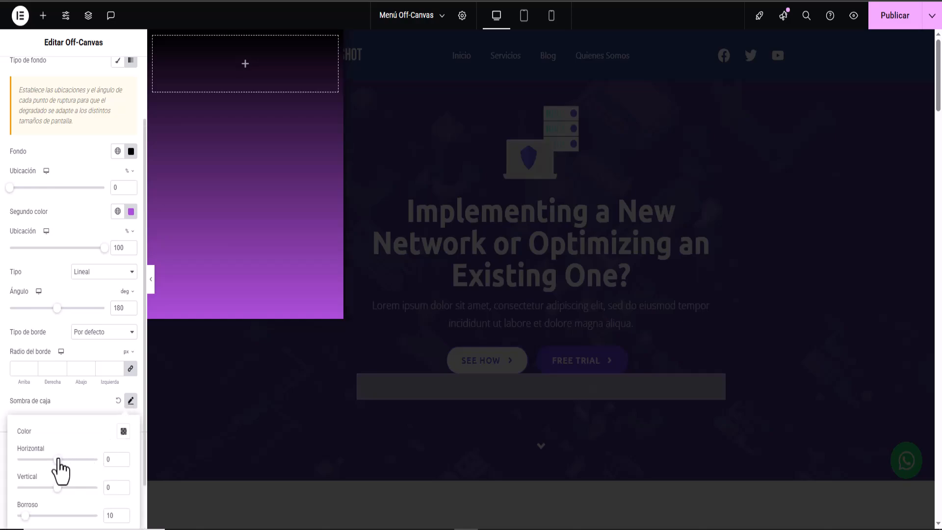
click(73, 399)
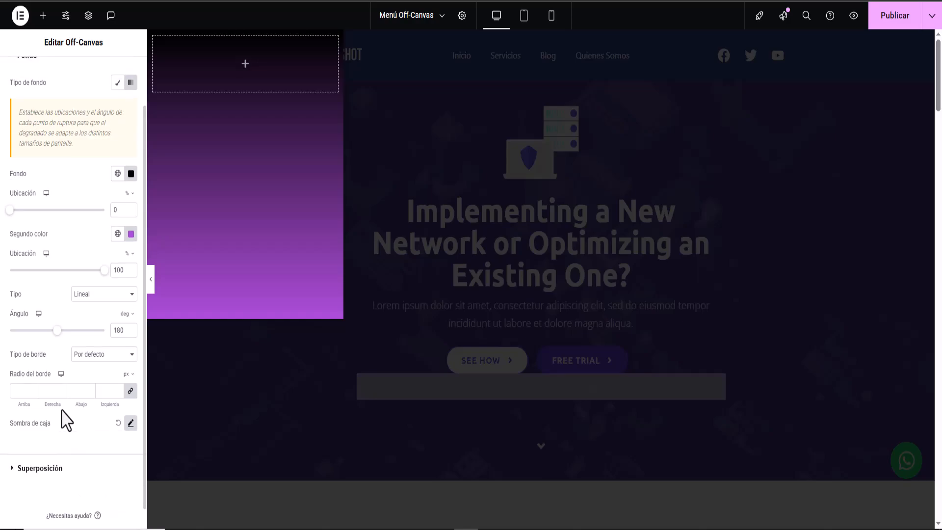
Make the off-canvas overlay's black colour more transparent, at about 40% opacity
click(14, 471)
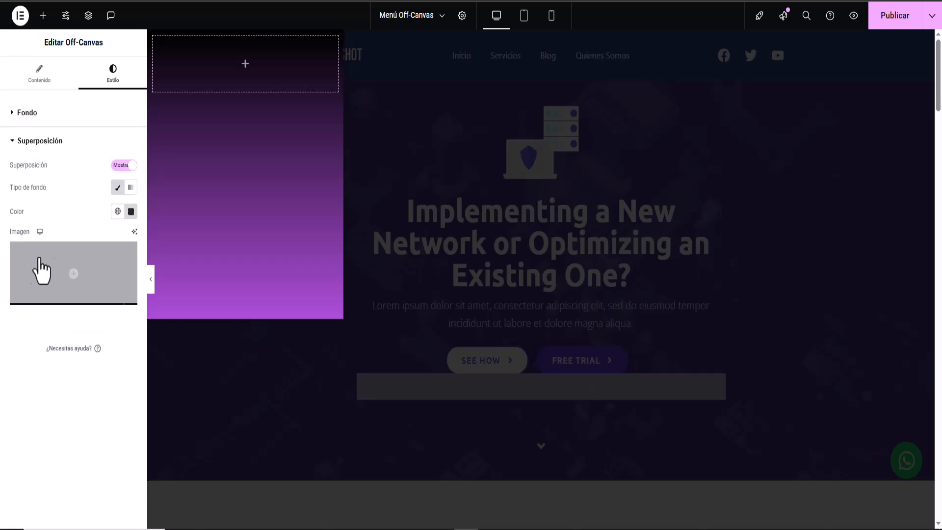
click(131, 212)
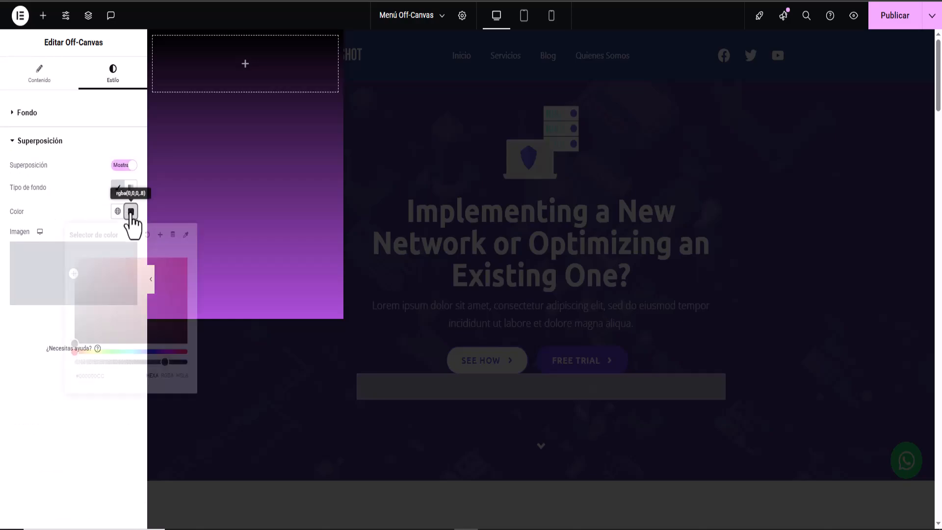
mouse_move(114, 362)
mouse_down()
mouse_move(160, 362)
mouse_move(125, 366)
mouse_up()
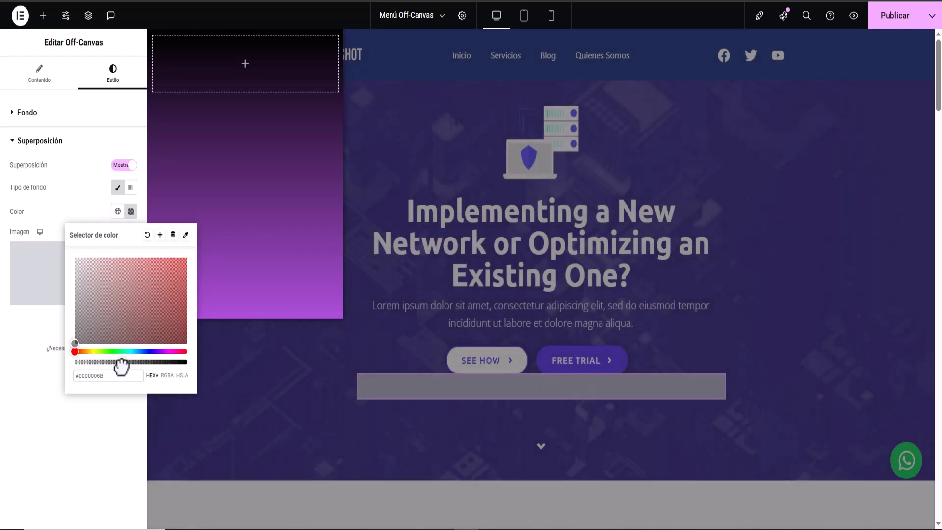
click(96, 484)
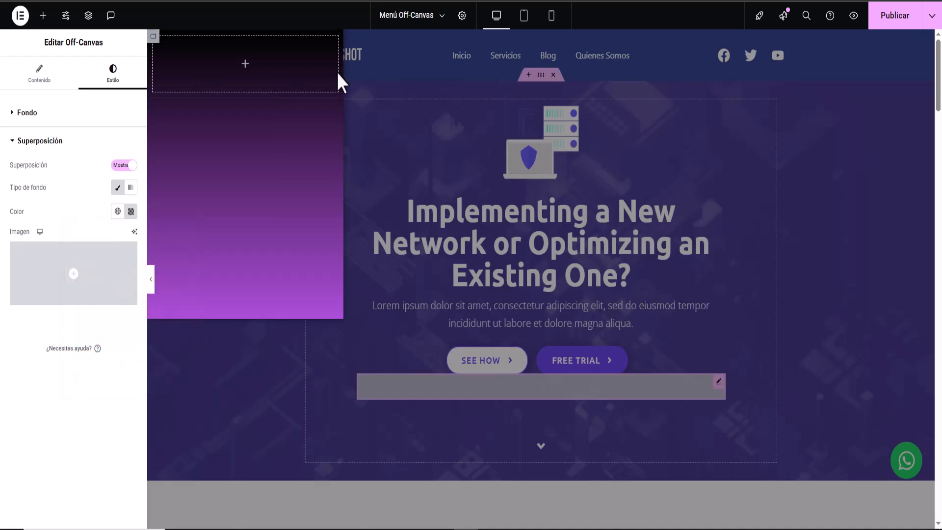
Add an Image widget inside the off-canvas panel and fill it with the white SNAPSHOT logo with the green camera from the media library
click(246, 68)
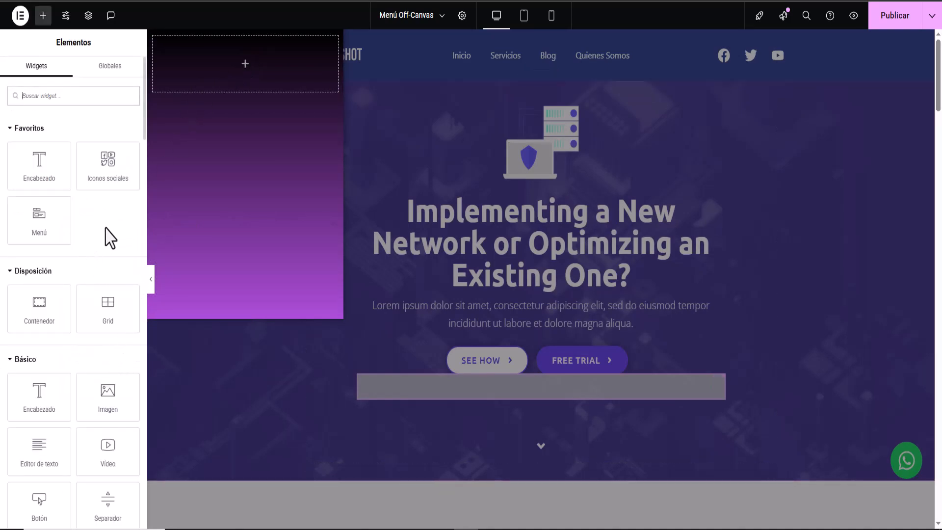
drag(116, 395, 272, 65)
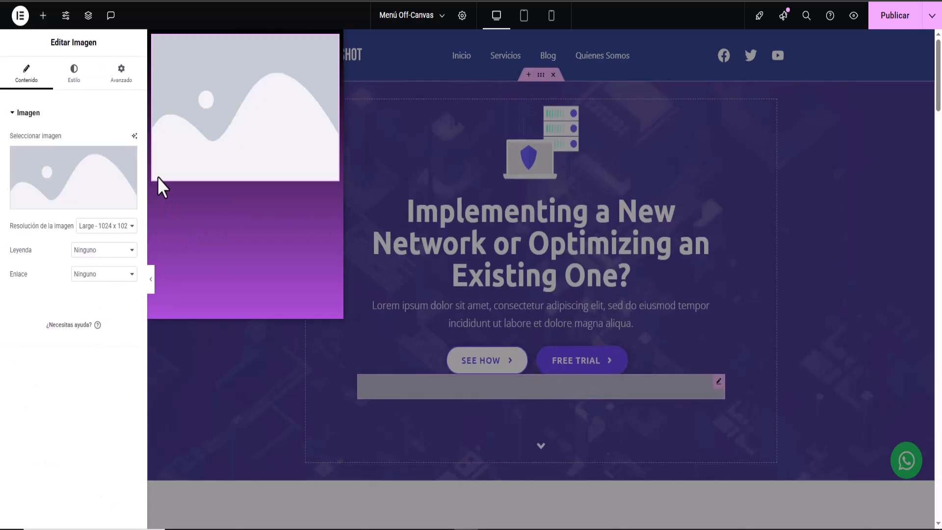
click(52, 178)
scroll(363, 319, down, 10)
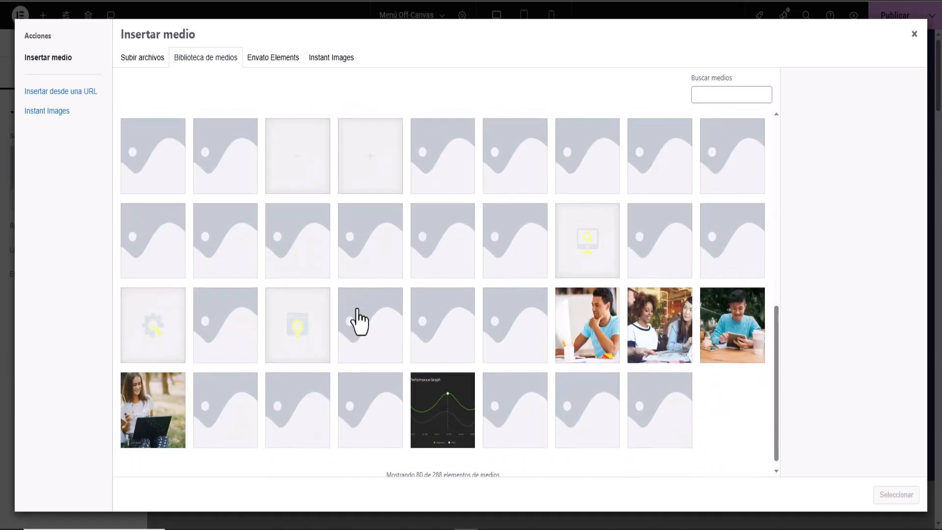
click(441, 461)
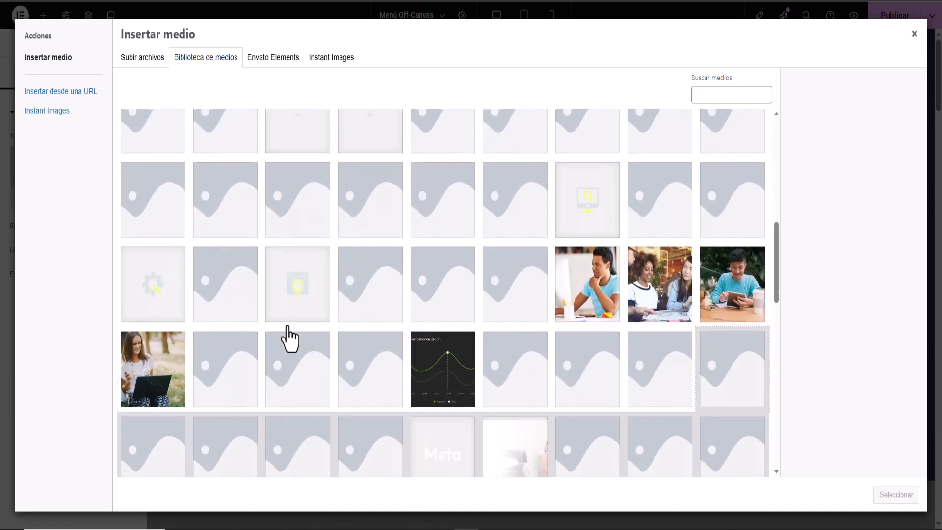
scroll(333, 373, down, 10)
click(386, 460)
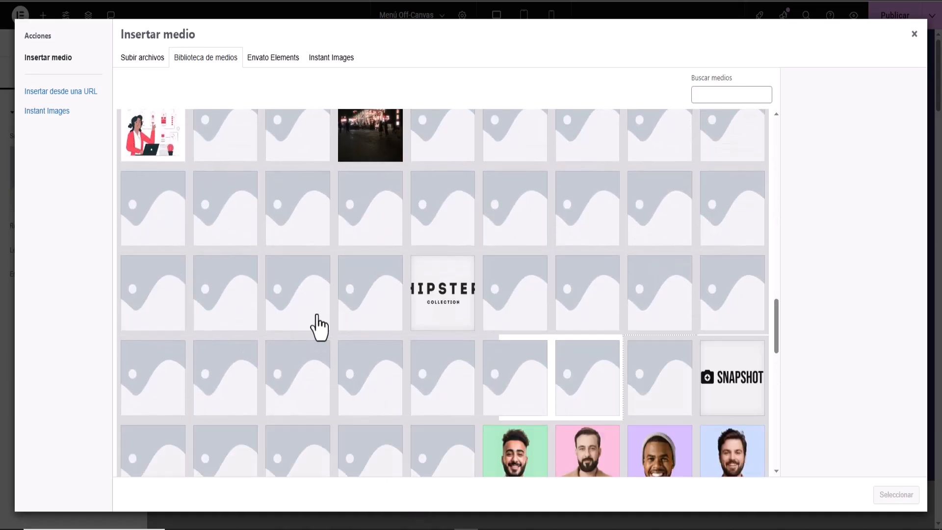
scroll(320, 327, down, 8)
scroll(319, 328, down, 3)
click(363, 315)
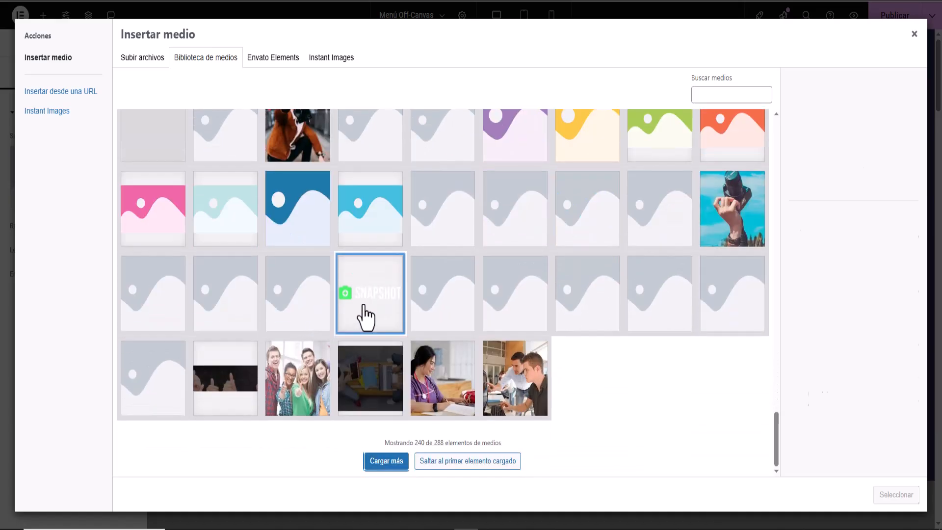
click(882, 496)
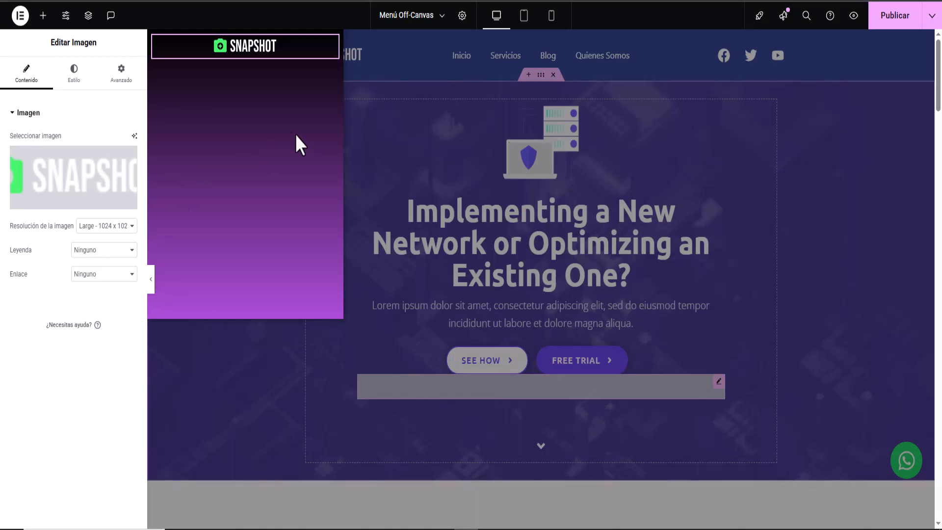
Add a WordPress Menu widget below the SNAPSHOT logo inside the off-canvas panel
click(44, 20)
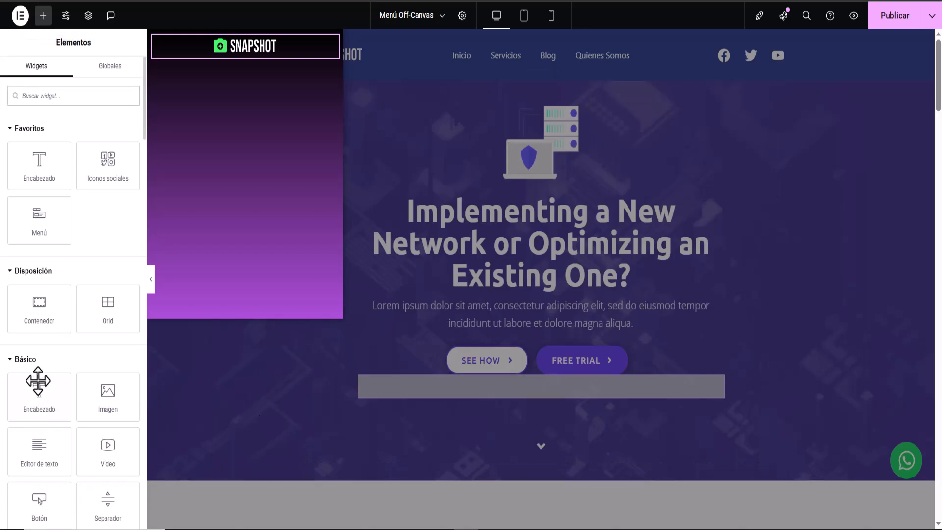
scroll(76, 373, down, 10)
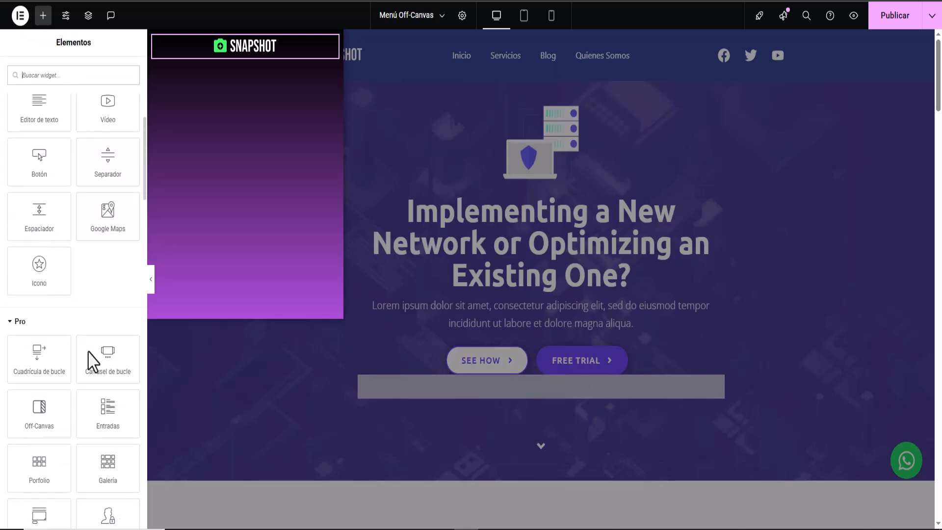
scroll(99, 422, down, 1)
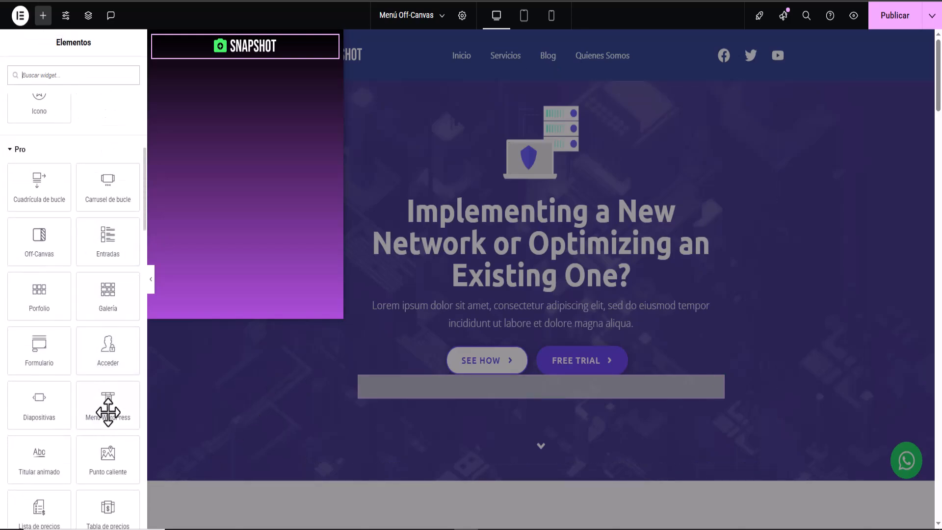
drag(114, 406, 254, 51)
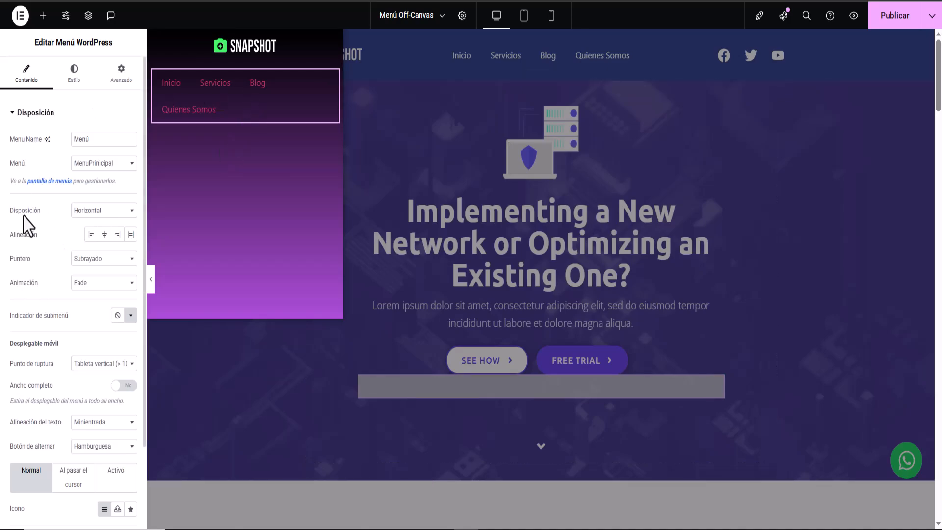
Set the off-canvas menu's layout to Vertical and its pointer to Ninguno
click(88, 210)
click(90, 238)
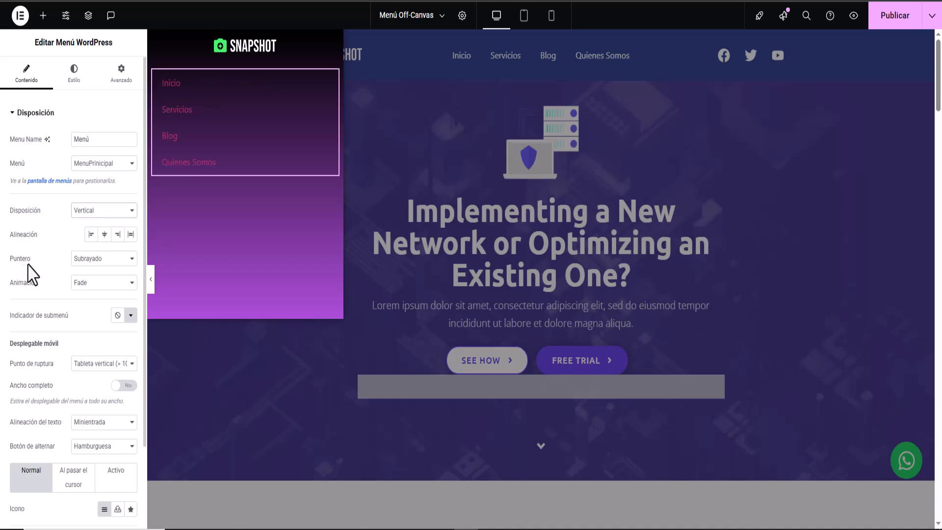
click(92, 260)
click(84, 274)
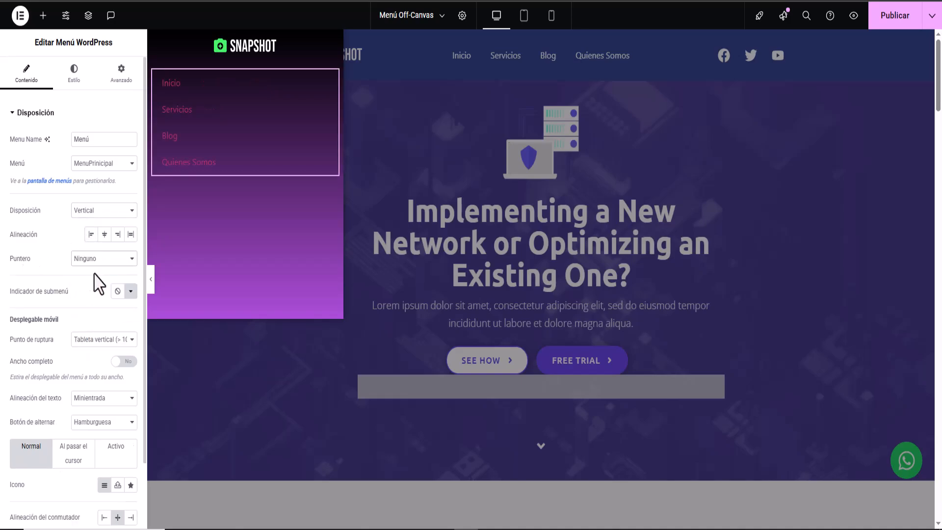
Set the off-canvas menu's normal text colour to white, #FFFFFF
scroll(74, 315, down, 3)
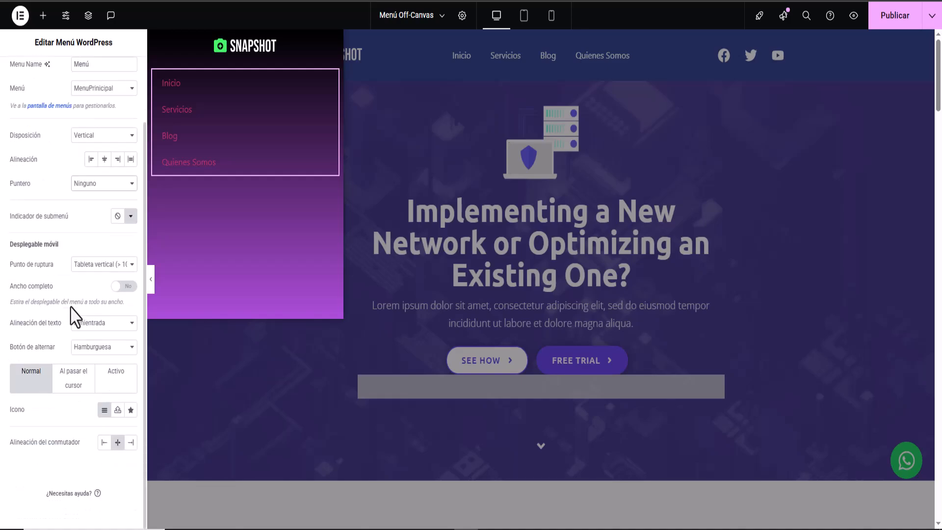
scroll(71, 314, up, 3)
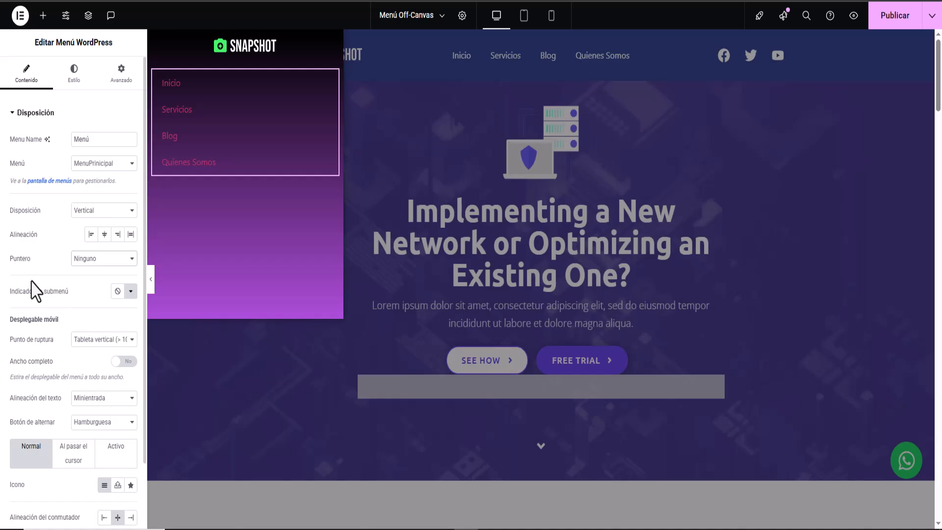
click(74, 73)
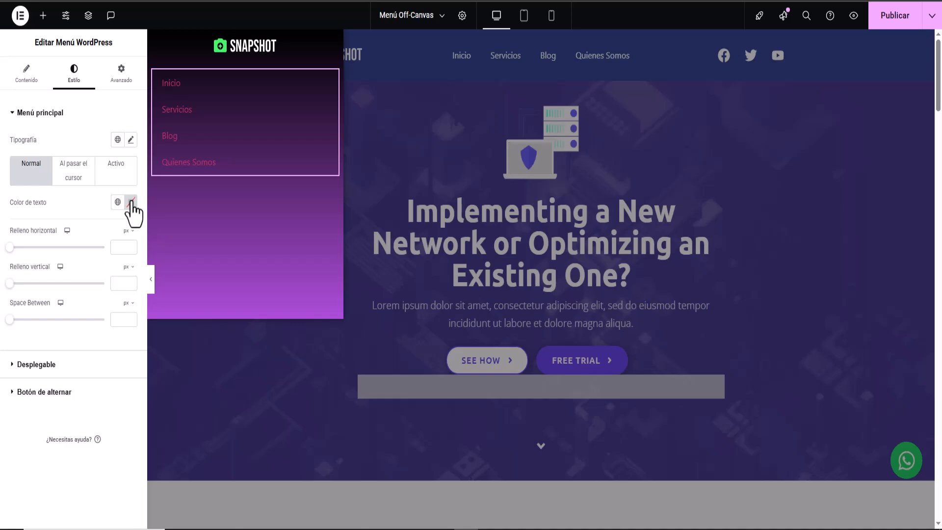
click(130, 202)
text(#FFFFFF)
click(69, 205)
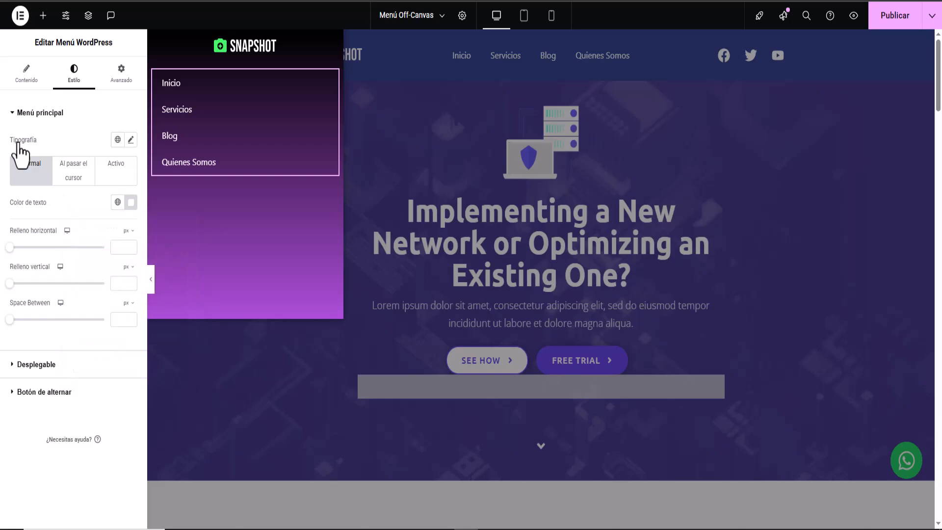
Set the off-canvas menu's typography to the Verdana family at 18 px
click(130, 140)
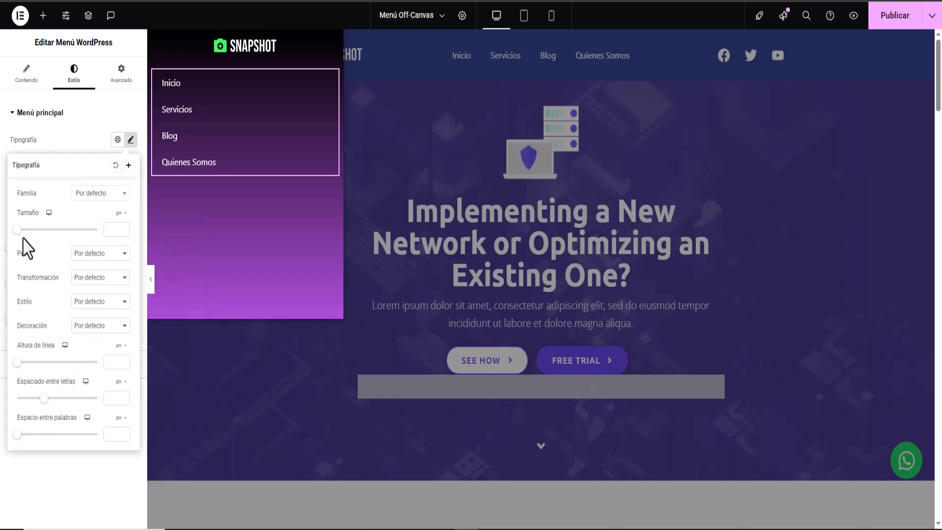
click(98, 194)
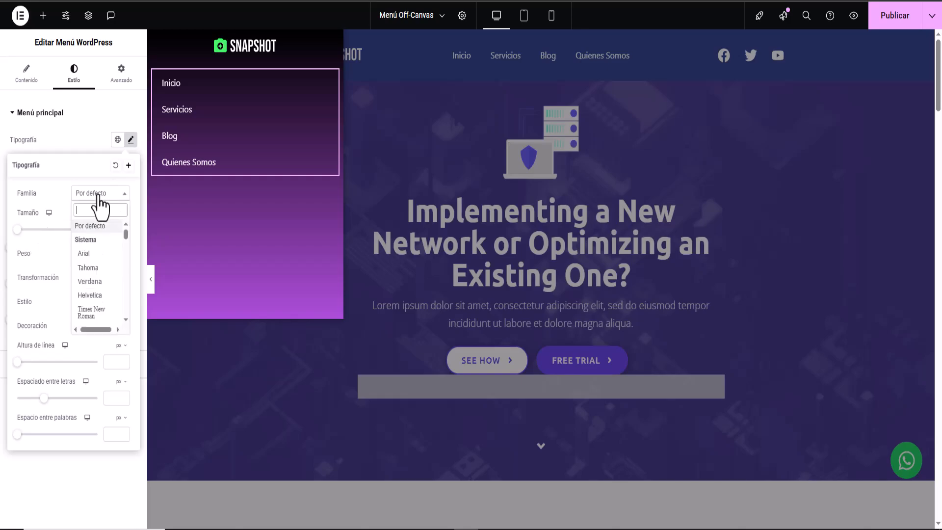
click(103, 283)
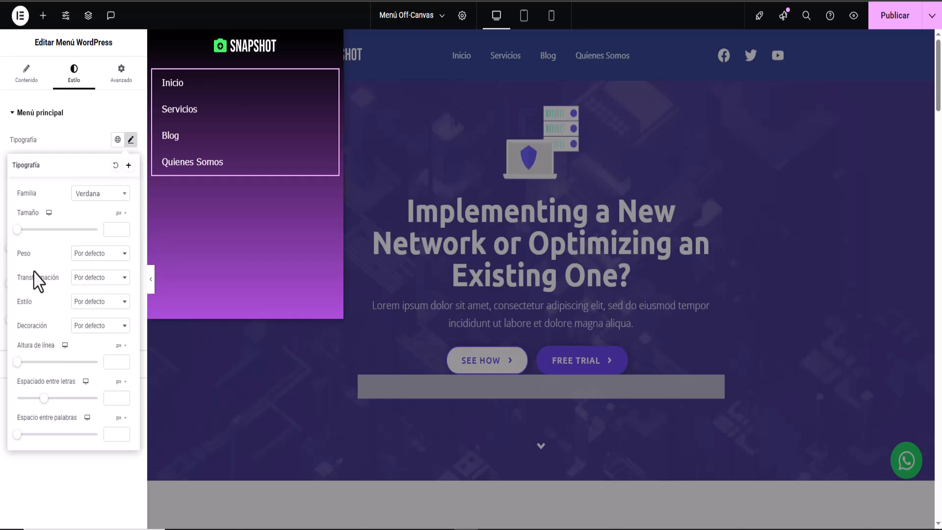
click(19, 230)
drag(20, 231, 23, 231)
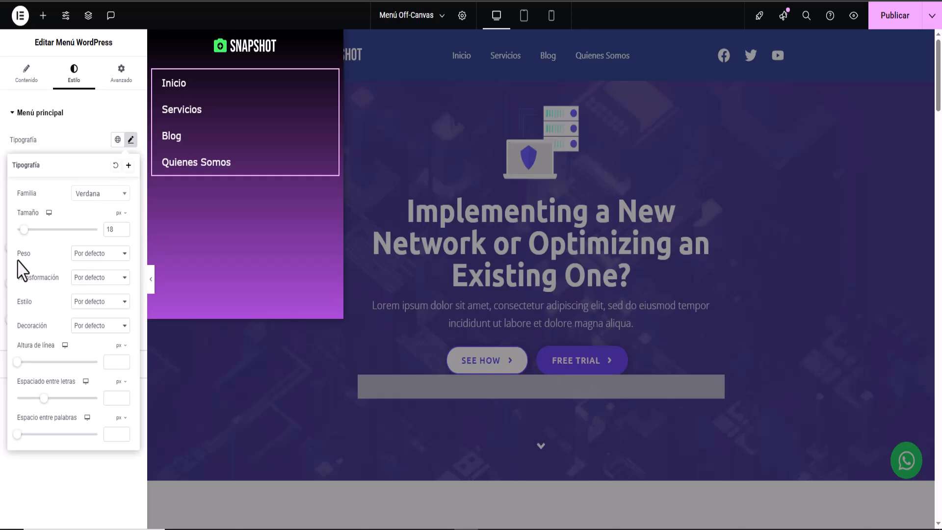
Give the menu text a weight of 500 (Mediana) and transform it to uppercase (Mayúsculas)
click(91, 254)
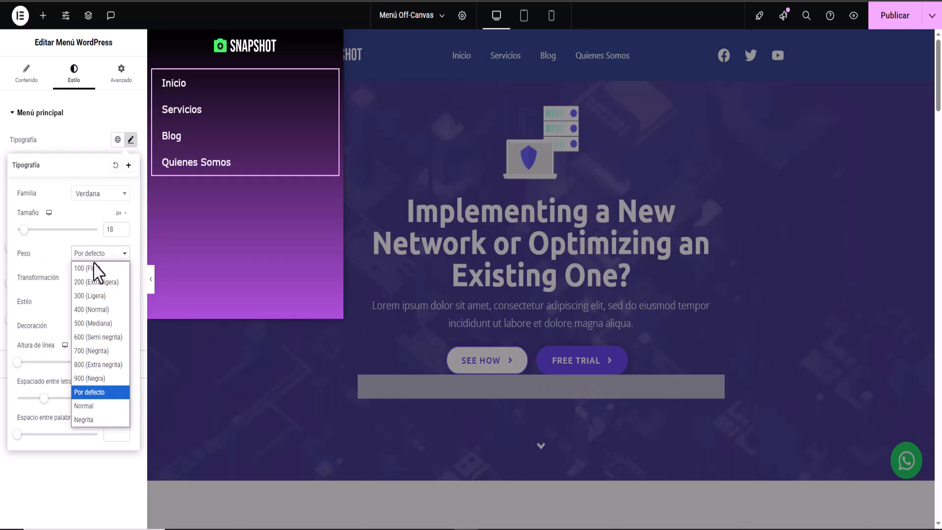
click(98, 323)
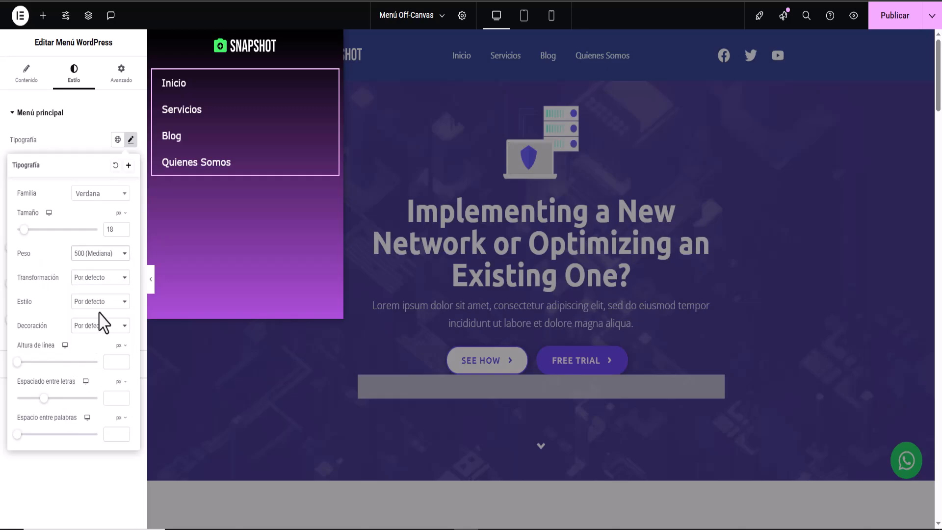
click(85, 278)
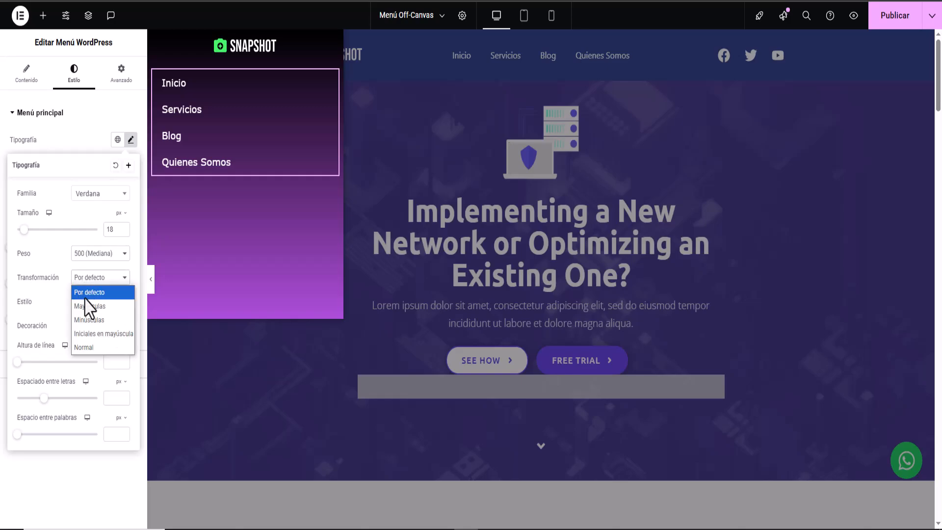
click(89, 306)
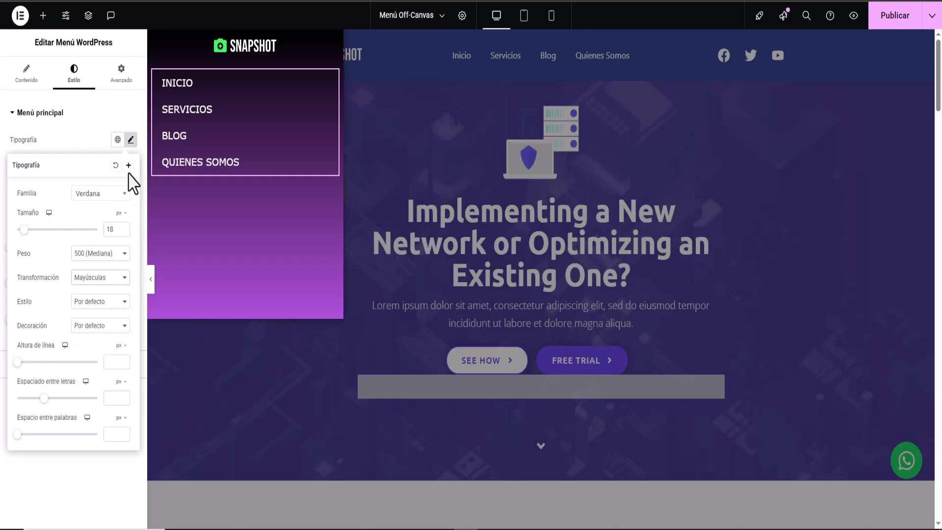
click(68, 146)
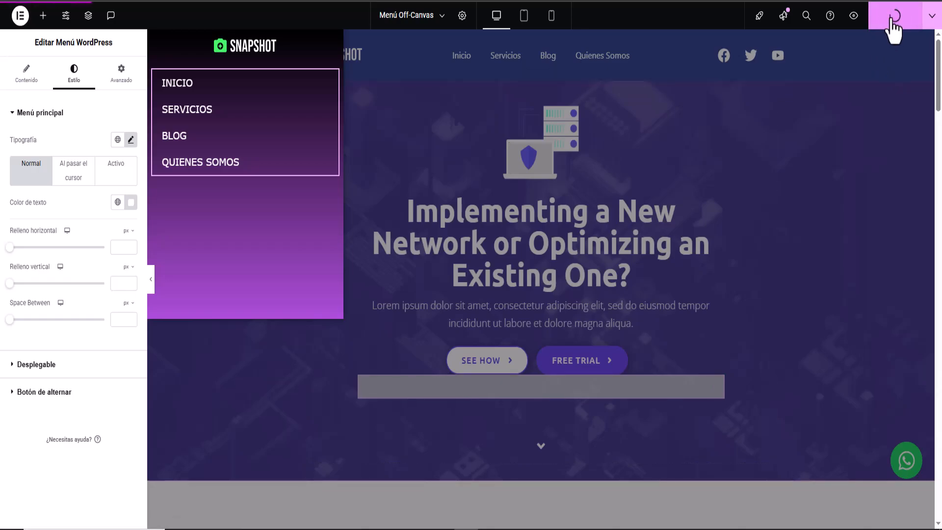
Preview the page at tablet size, test opening and closing the off-canvas menu's hamburger dropdown, and return to the desktop view
click(524, 16)
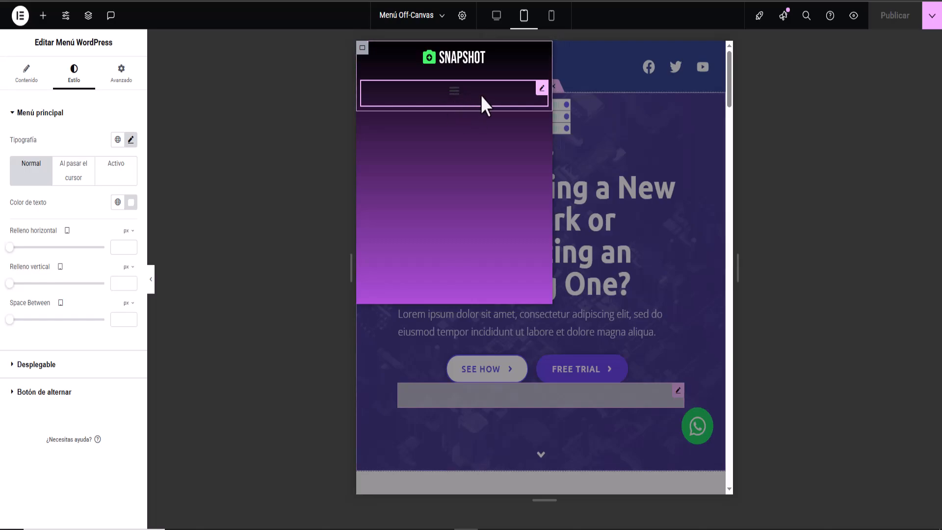
click(454, 93)
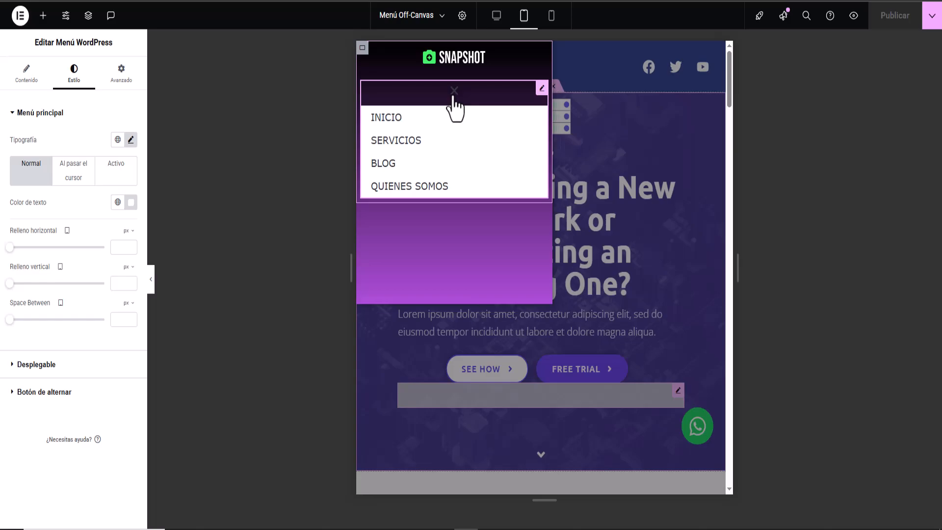
click(453, 93)
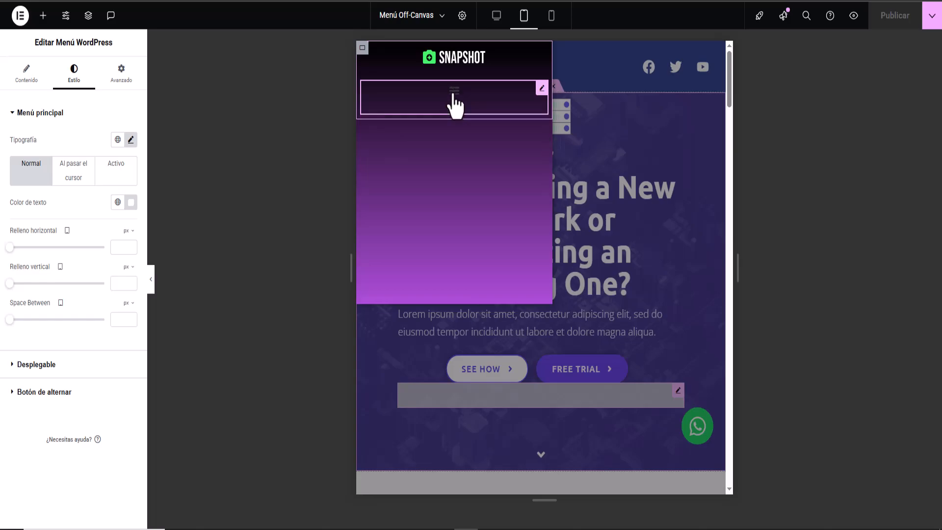
click(454, 93)
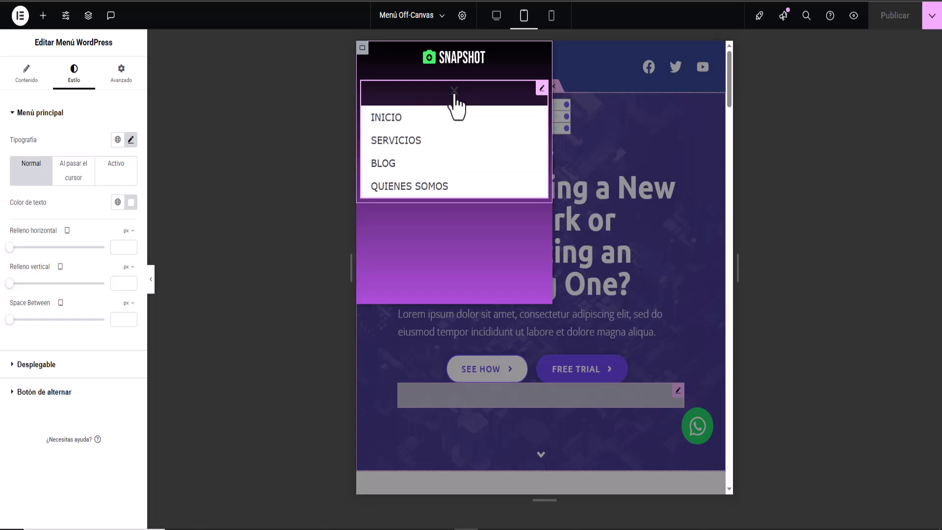
click(453, 93)
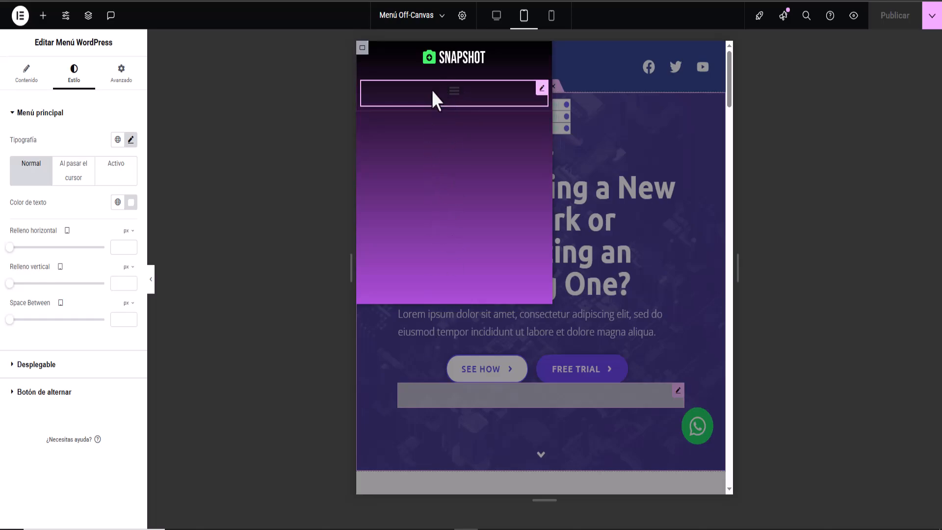
click(452, 93)
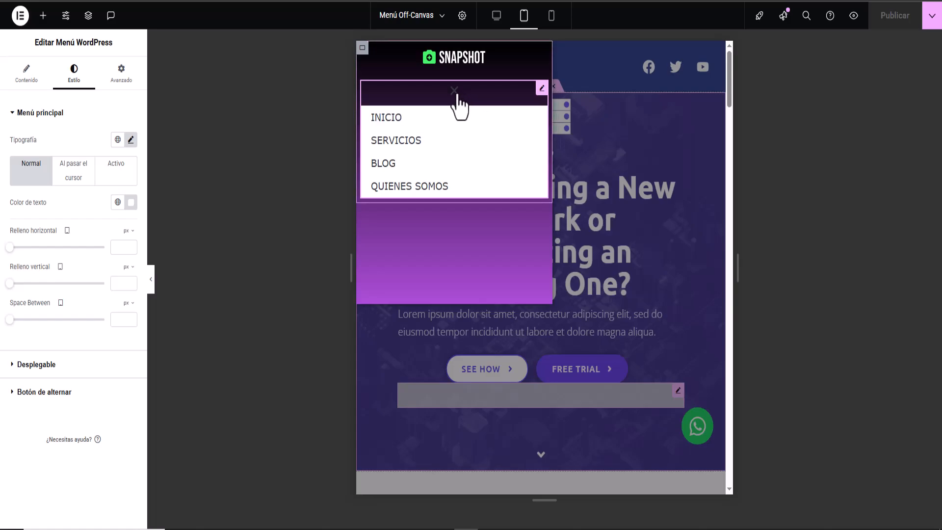
click(455, 92)
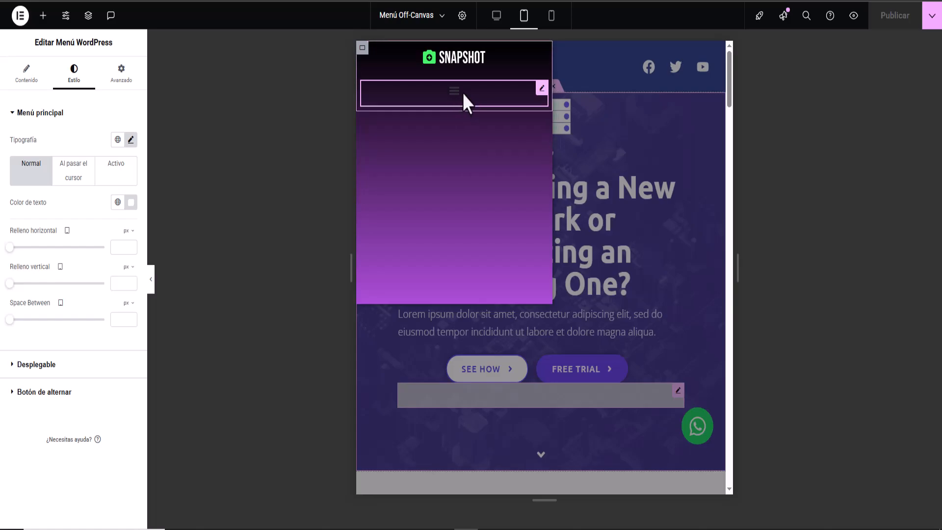
click(496, 16)
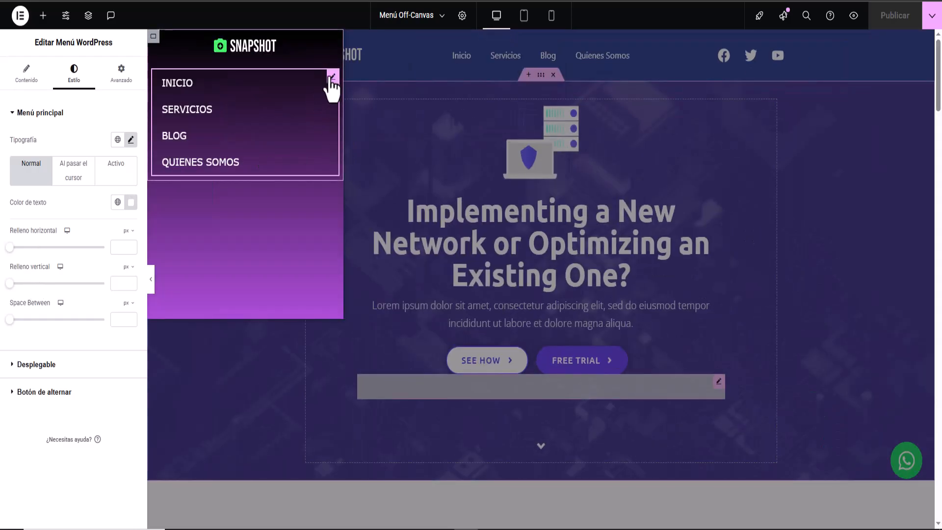
Remove the off-canvas menu's hamburger by setting its toggle button to Ninguno
click(25, 78)
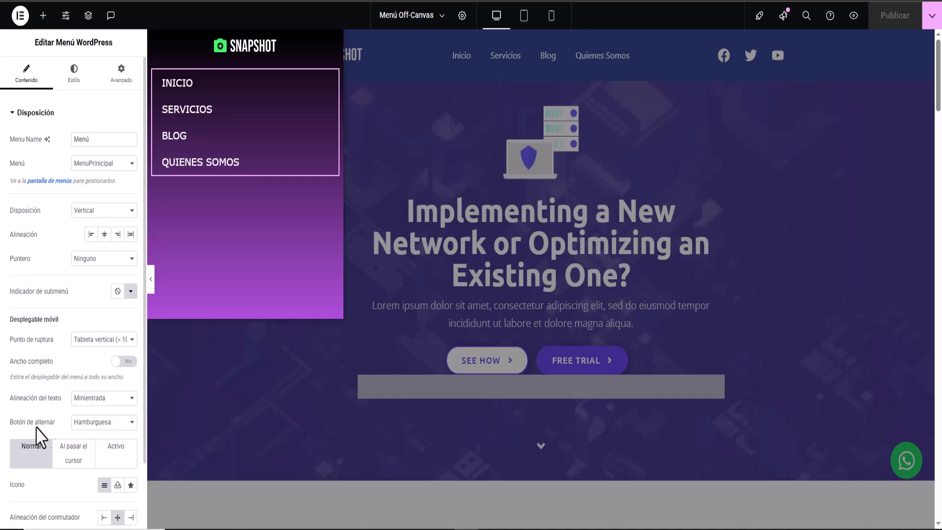
click(96, 423)
click(104, 437)
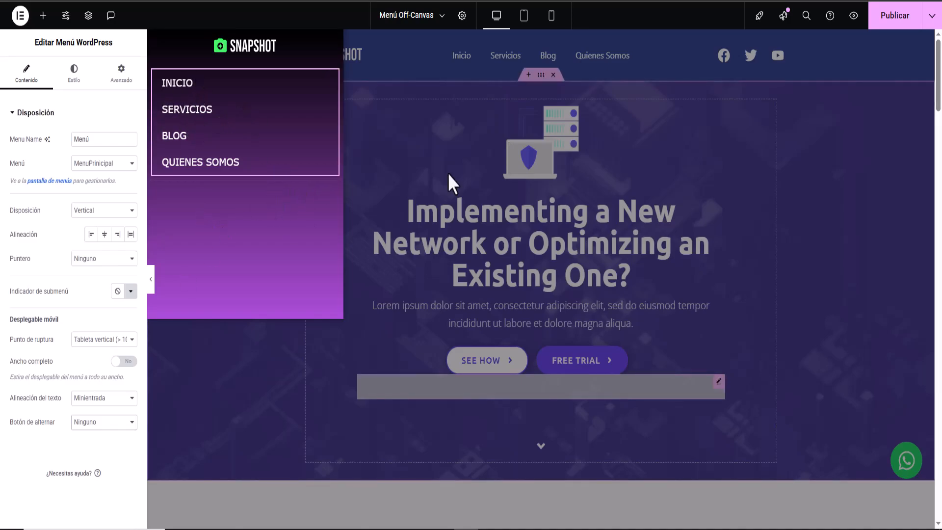
Publish the page and check the off-canvas menu at tablet size before returning to the desktop view
click(894, 29)
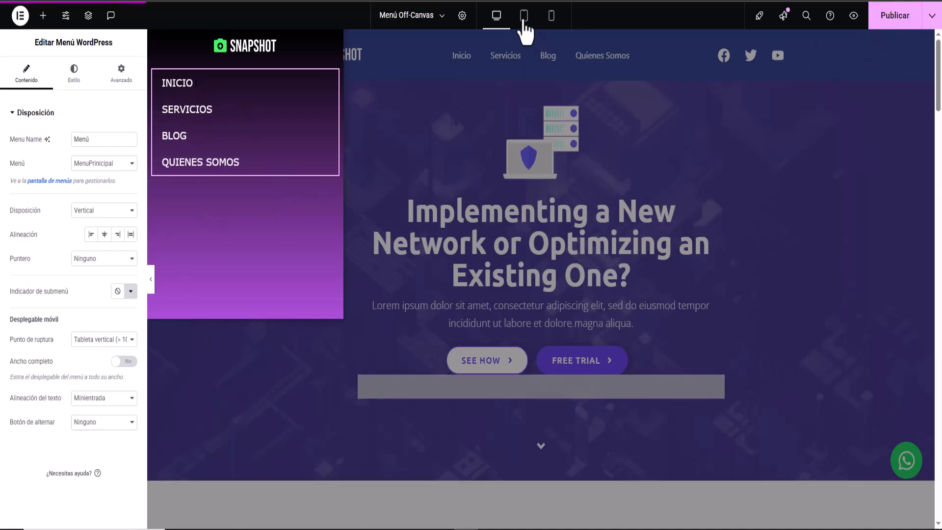
click(524, 24)
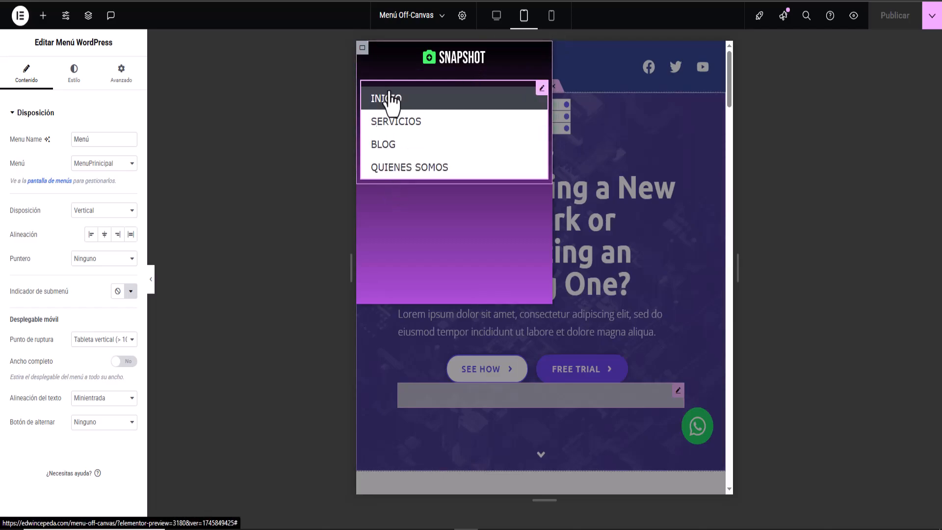
click(496, 22)
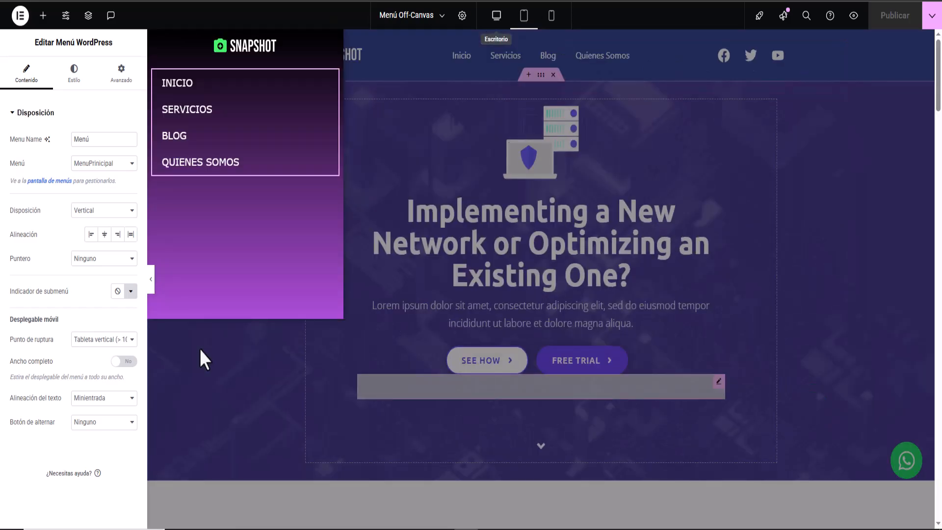
Add a Text Editor widget below the navigation menu inside the off-canvas panel
click(43, 15)
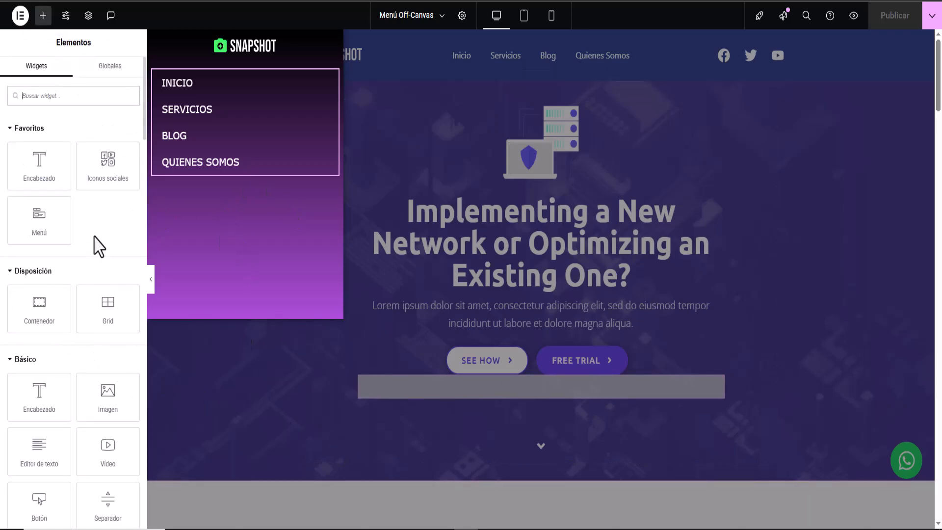
scroll(73, 342, down, 1)
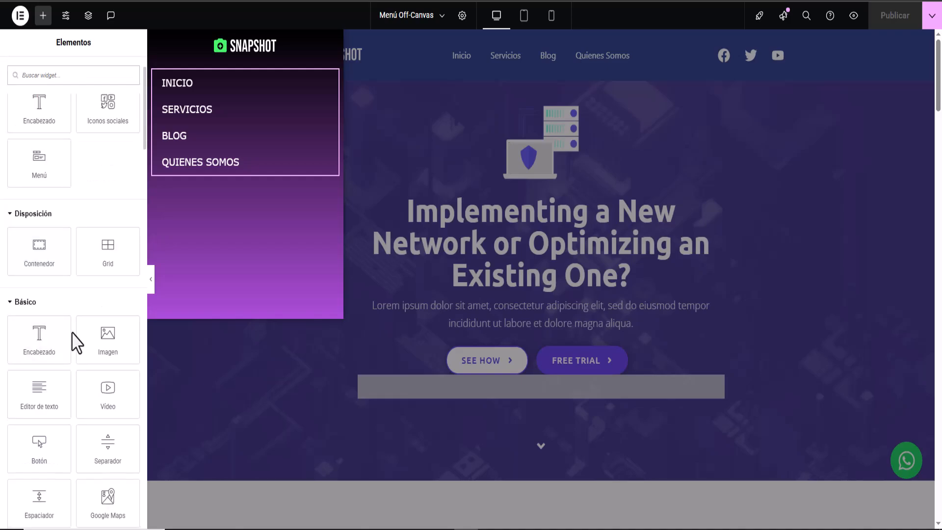
drag(62, 382, 242, 185)
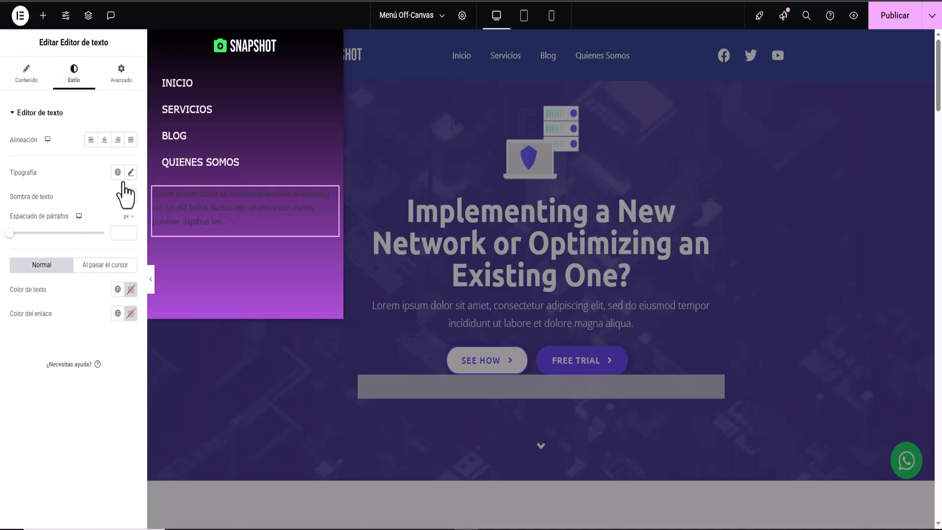
Set the text colour of the paragraph in the off-canvas panel to #FFFFFF
click(131, 289)
drag(130, 420, 59, 335)
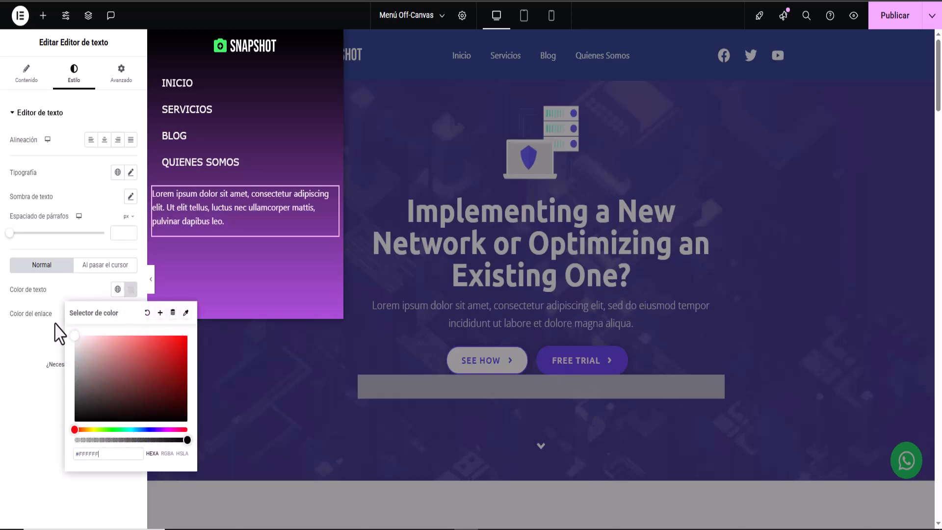
click(72, 175)
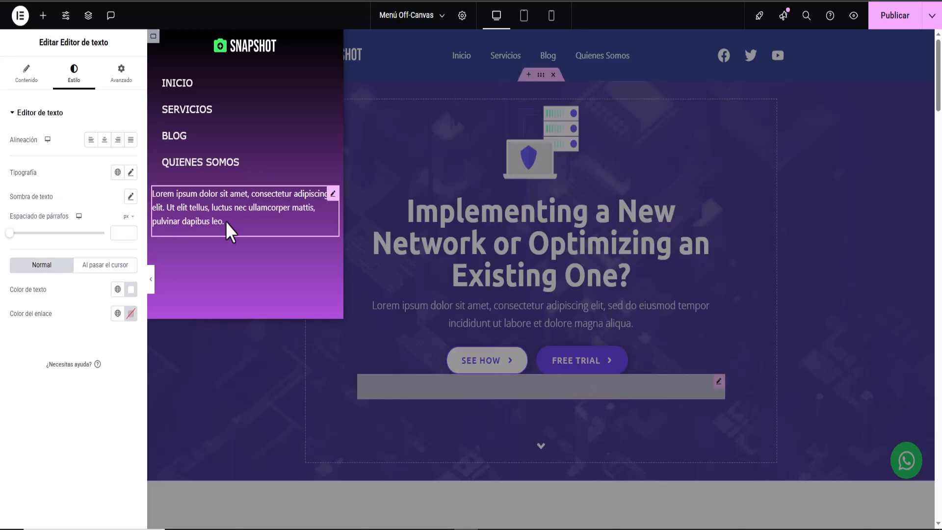
Add a social icons widget below the paragraph in the off-canvas panel and set its shape to Círculo
click(42, 15)
drag(80, 185, 255, 249)
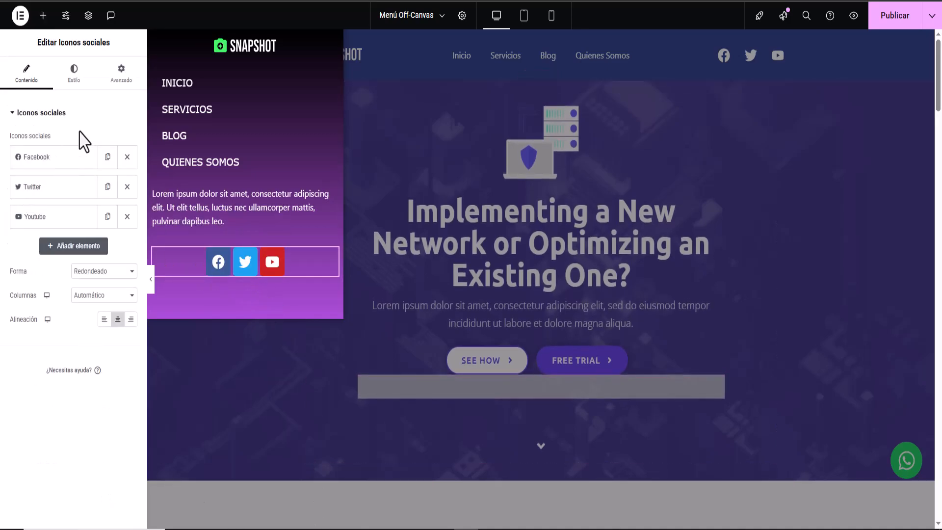
click(97, 272)
click(97, 312)
Switch the social icons' colour to Personalizado and make their primary colour fully transparent
click(75, 87)
click(103, 141)
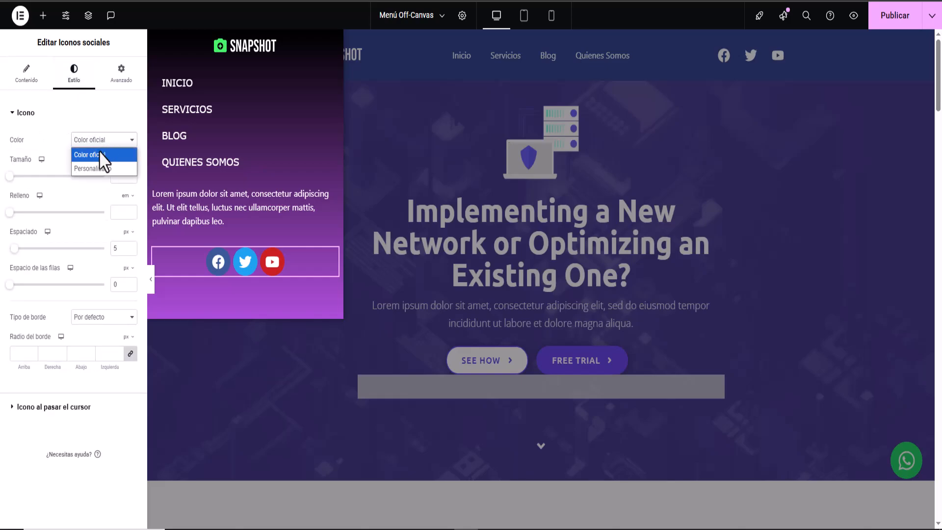
click(96, 167)
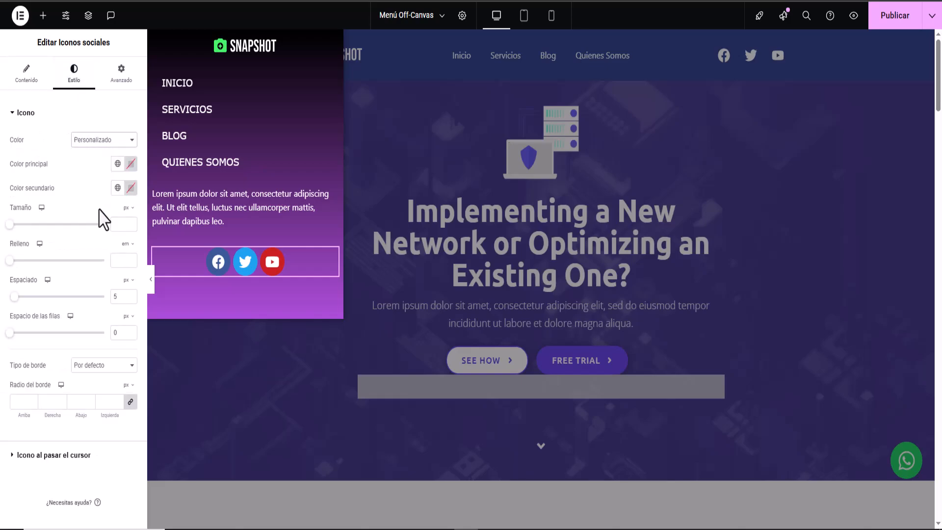
click(131, 164)
drag(184, 313, 57, 303)
click(62, 118)
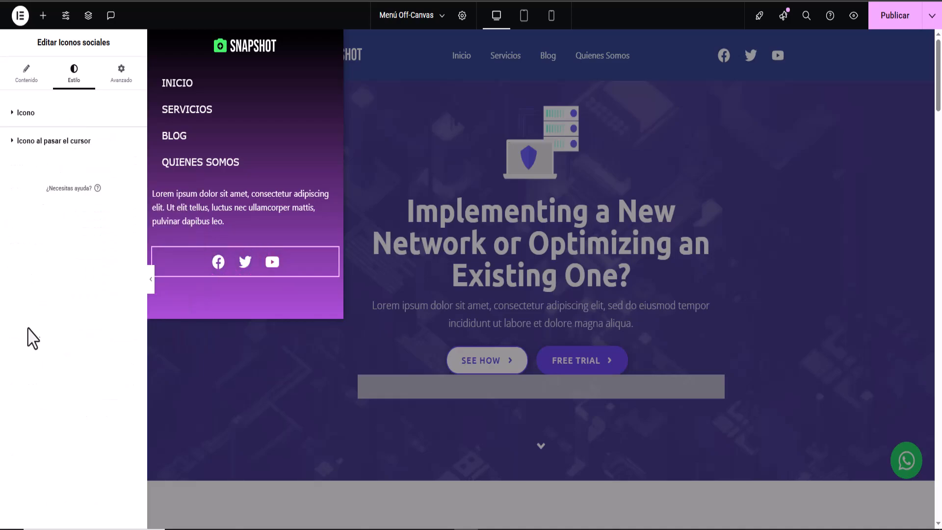
Apply the Grow Rotate hover animation to the social icons
click(19, 153)
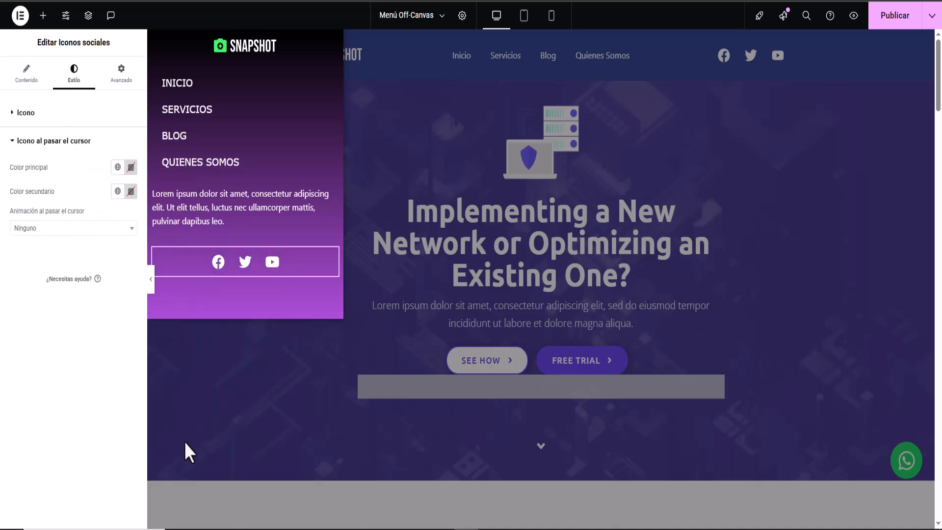
click(44, 228)
scroll(42, 345, down, 3)
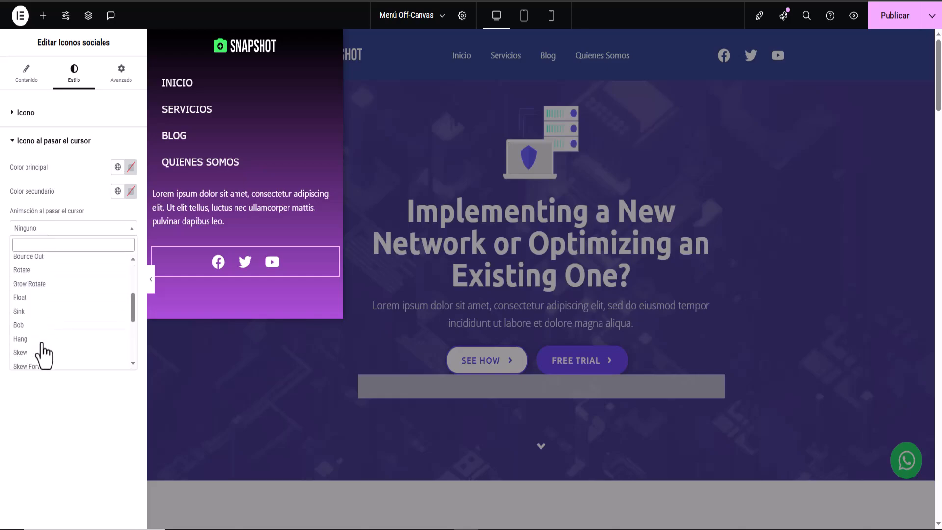
click(29, 284)
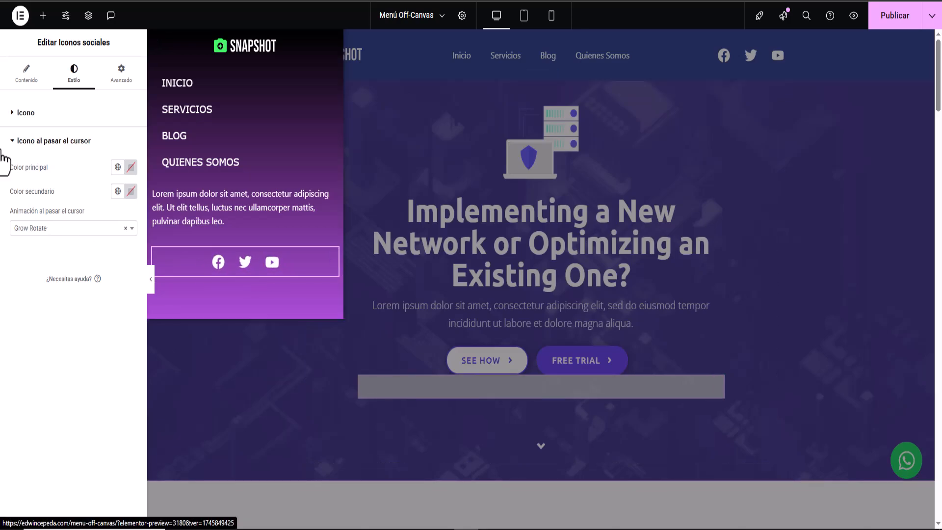
click(26, 76)
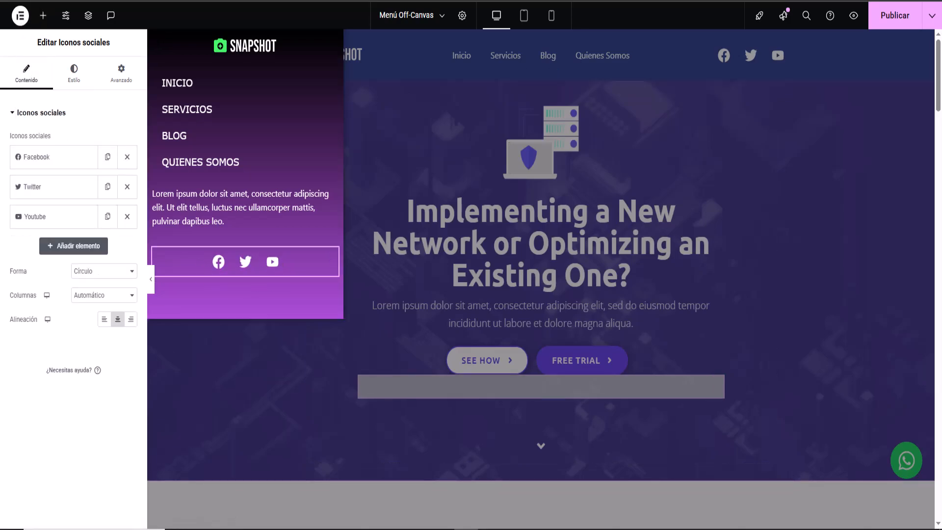
Preview the off-canvas panel at tablet and mobile sizes and return to the desktop view
click(523, 20)
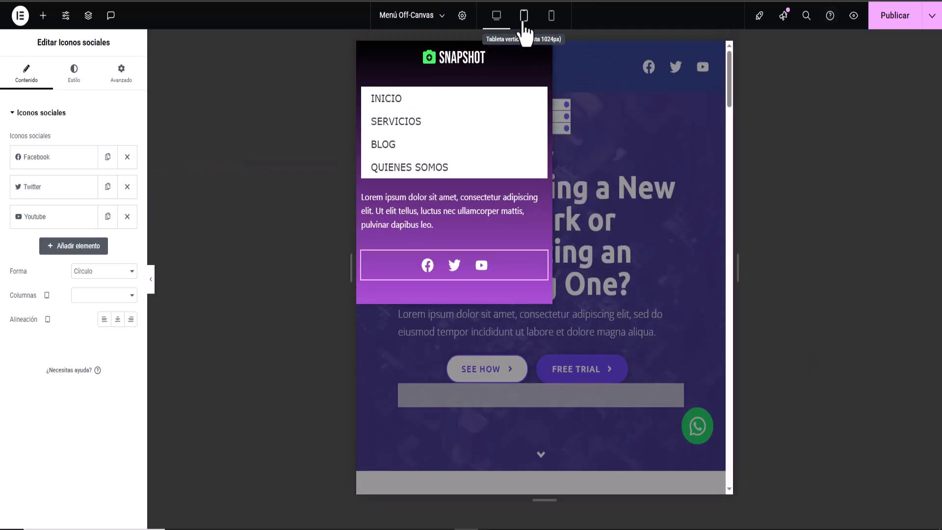
click(551, 24)
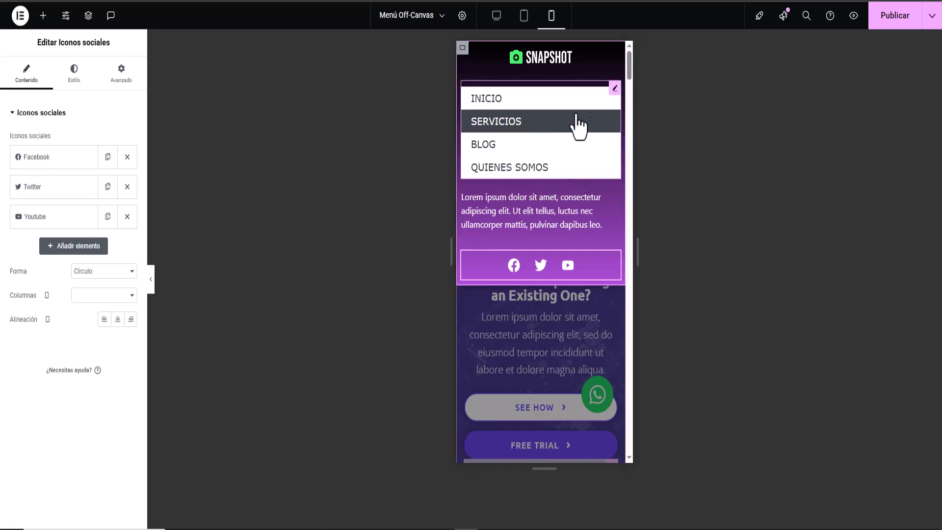
click(497, 18)
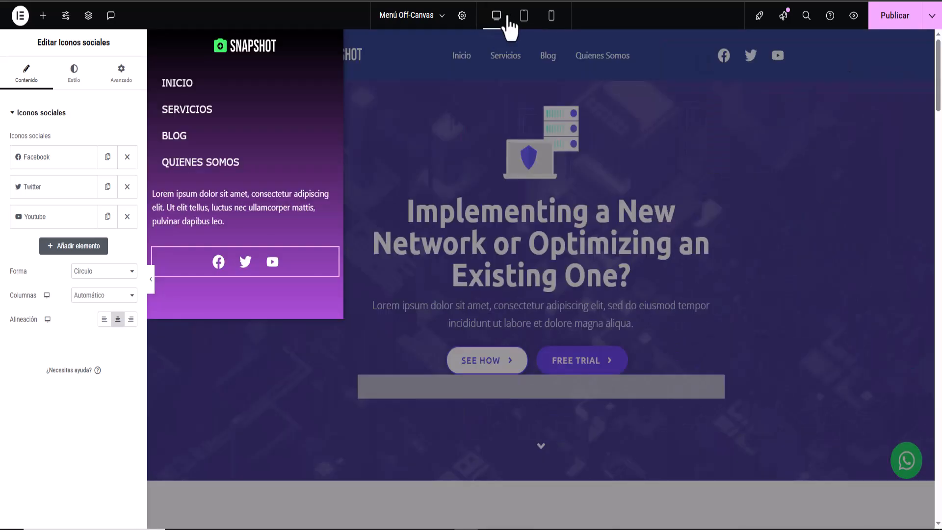
In the tablet view, make the off-canvas navigation menu's dropdown background fully transparent with colour #02010100
click(523, 20)
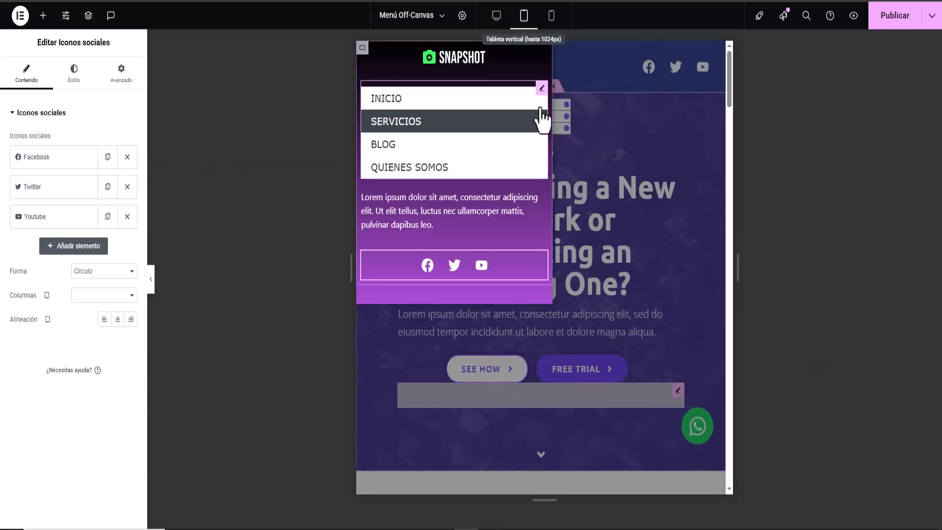
click(541, 87)
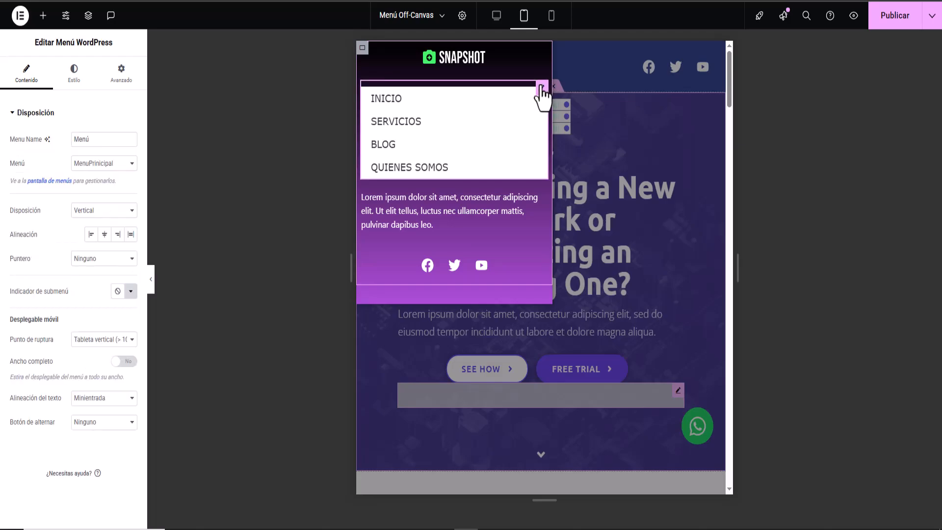
click(74, 79)
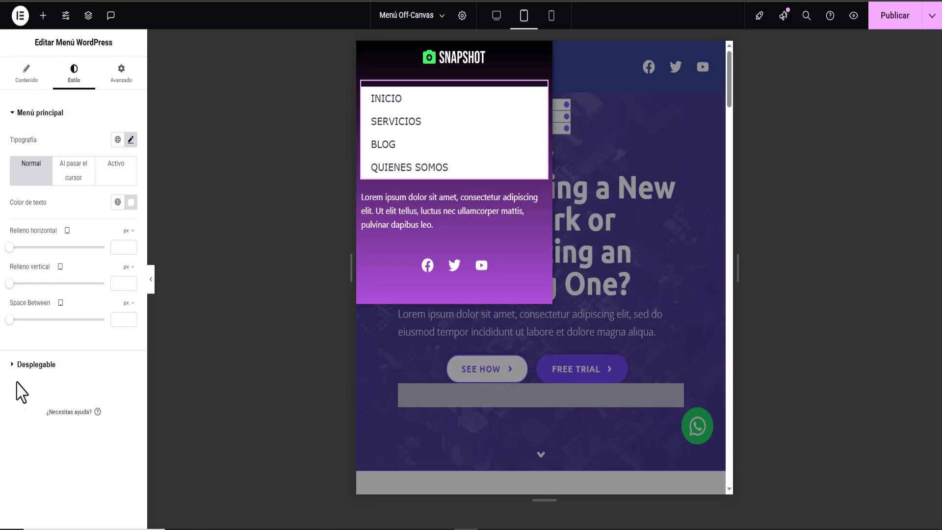
click(30, 364)
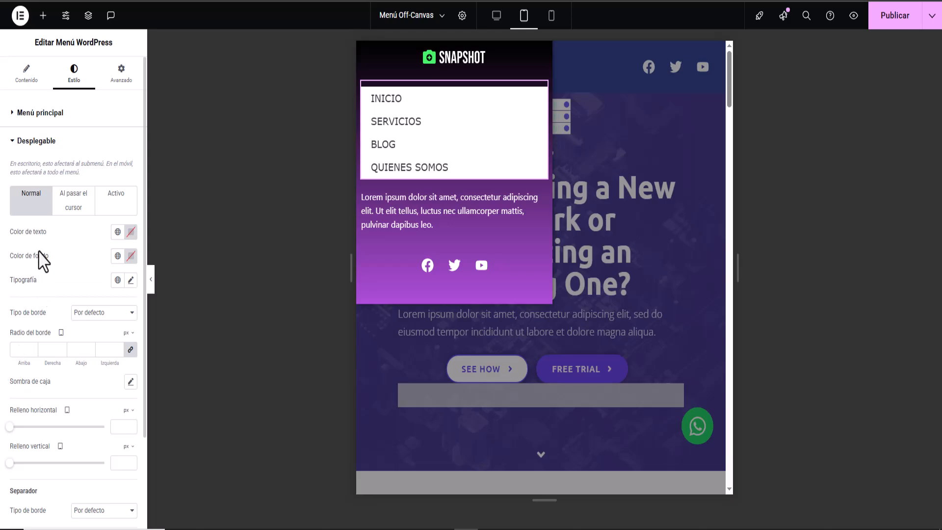
click(134, 256)
drag(188, 403, 72, 397)
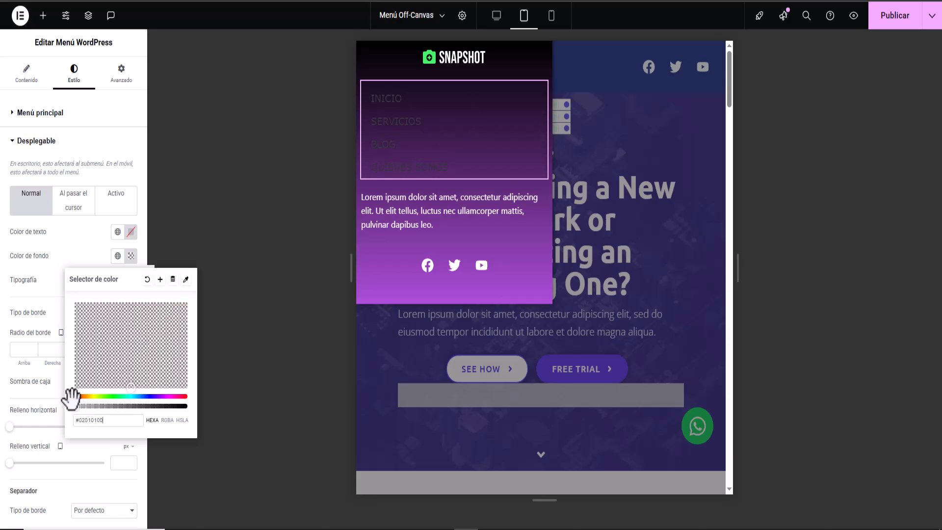
click(39, 245)
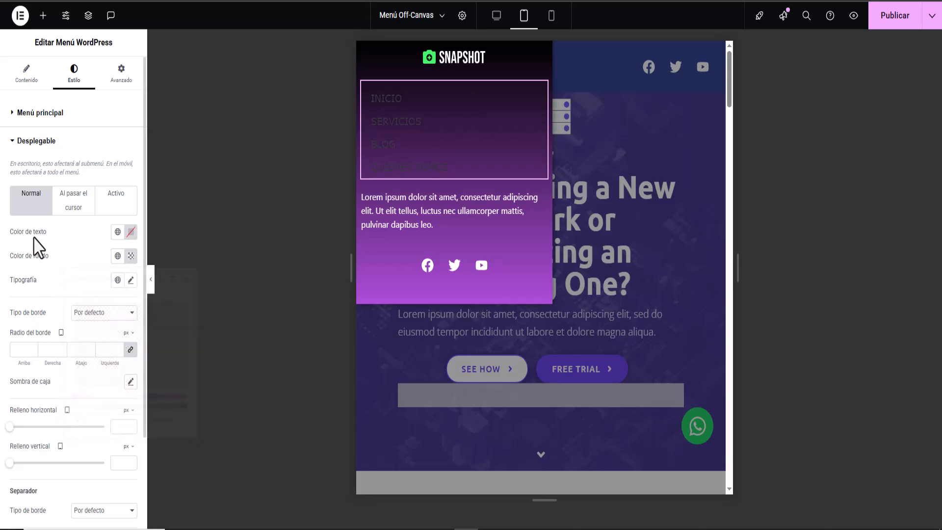
Set the menu's dropdown text colour to #FFFFFF and check it at mobile size before returning to the tablet view
click(132, 233)
drag(130, 361, 68, 284)
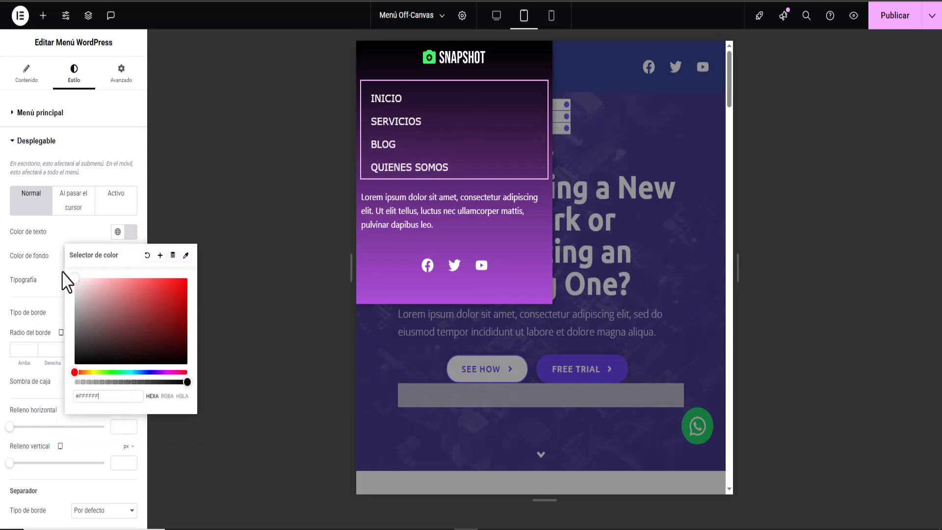
click(63, 237)
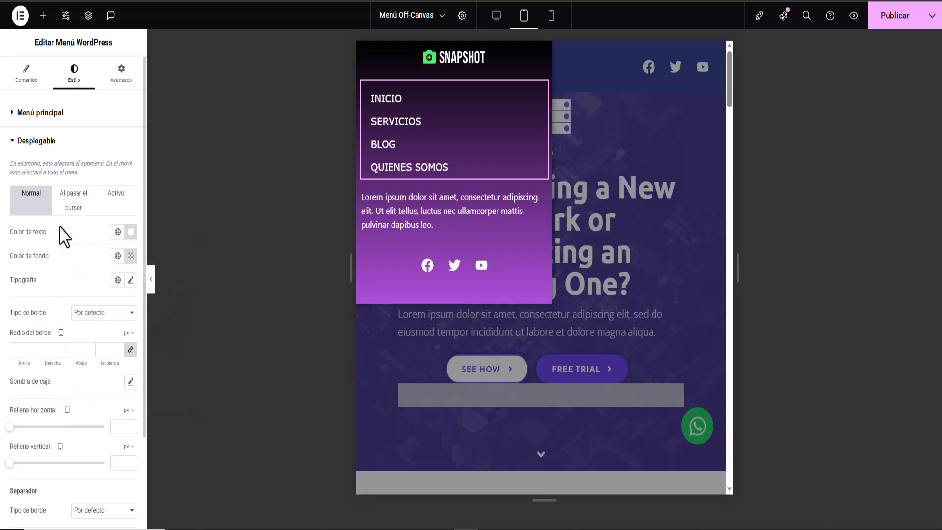
click(552, 16)
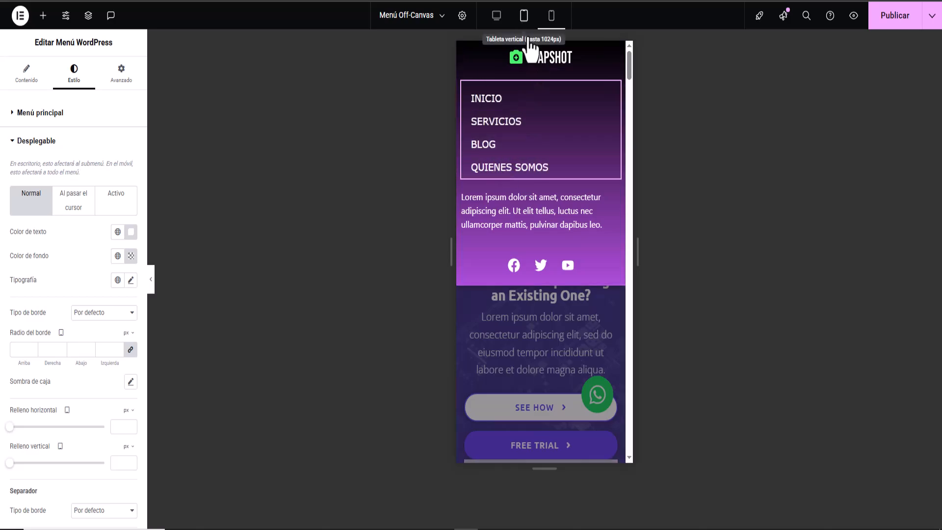
click(524, 17)
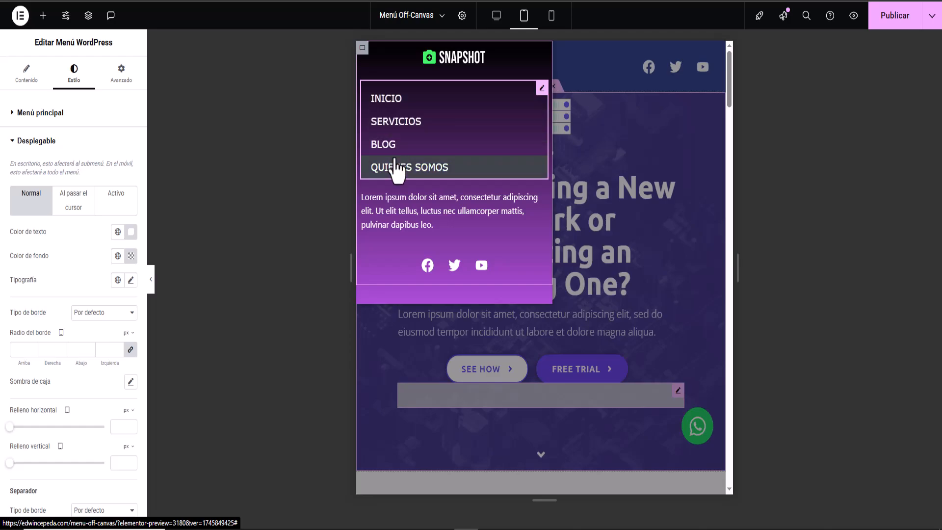
Set the dropdown items' hover background colour to the fully transparent red #FF040400
click(69, 206)
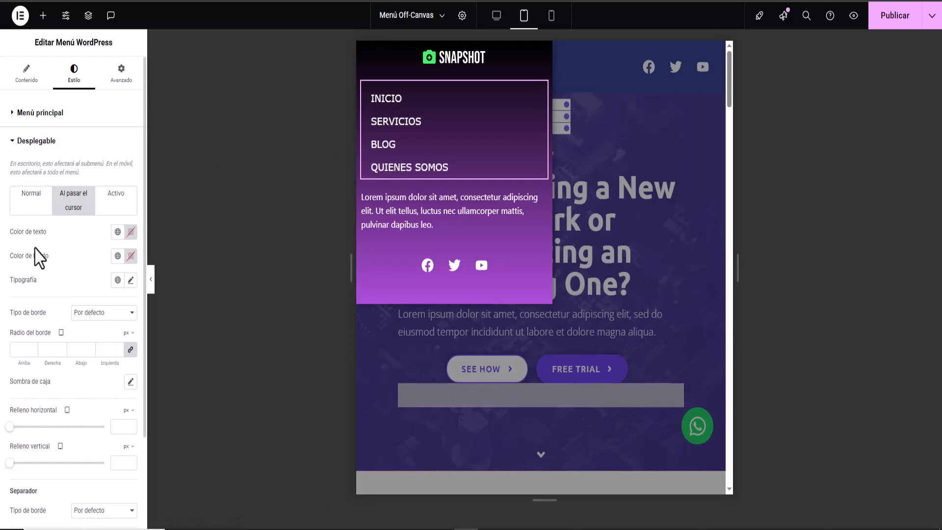
click(131, 256)
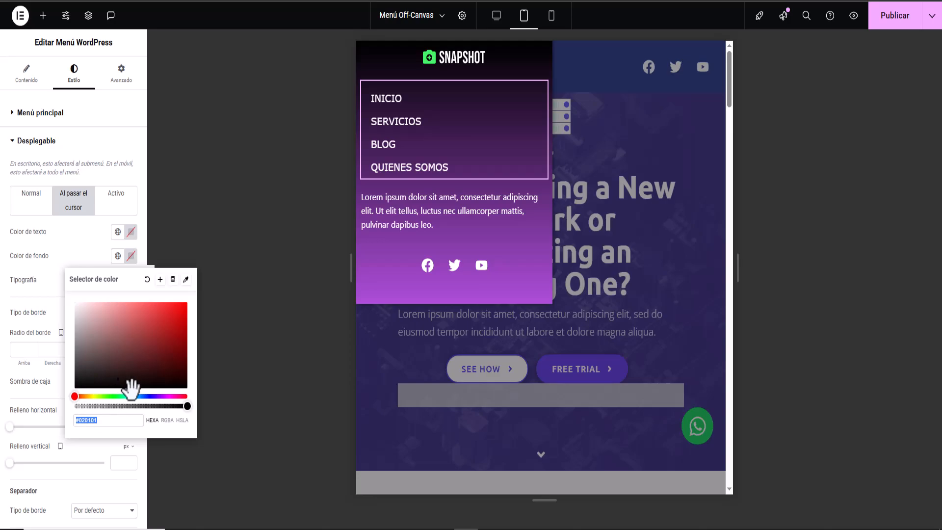
click(185, 302)
drag(185, 404, 74, 407)
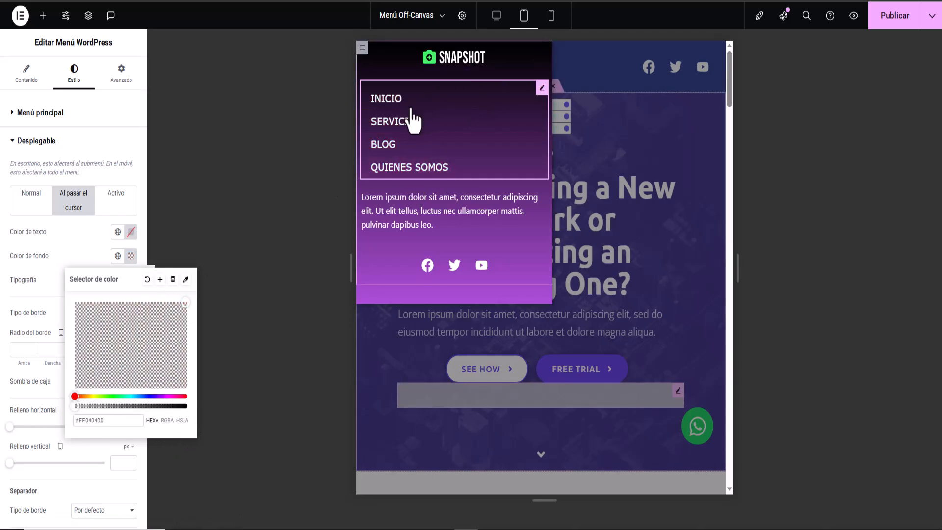
Try an opaque #FF0404 hover background on the dropdown items and restore its full transparency
drag(77, 407, 204, 402)
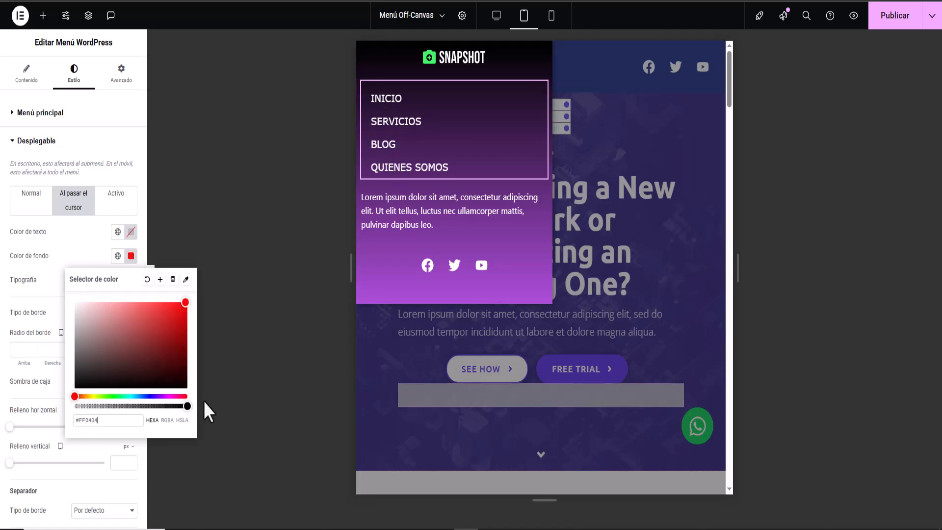
click(86, 248)
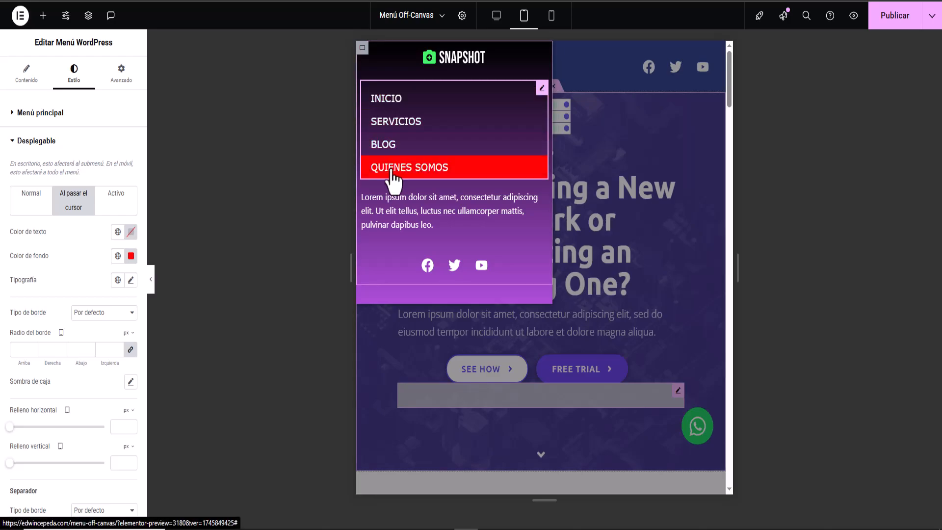
click(131, 257)
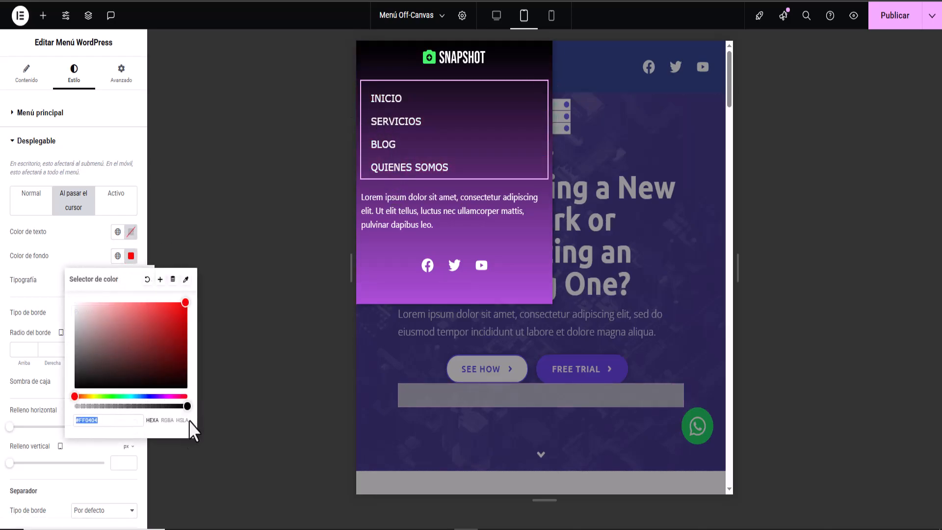
drag(186, 406, 68, 407)
click(51, 239)
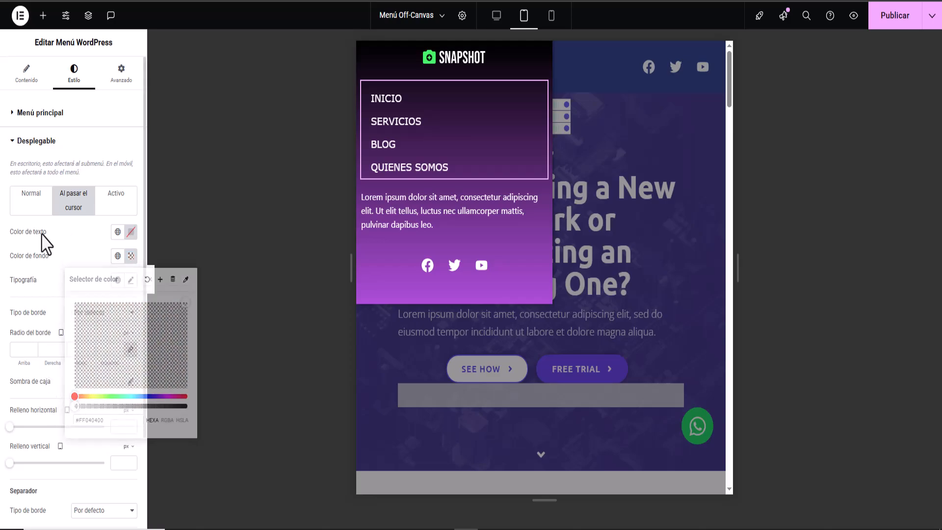
Try #FF0000 as the dropdown items' hover text colour and test it on the menu
click(130, 233)
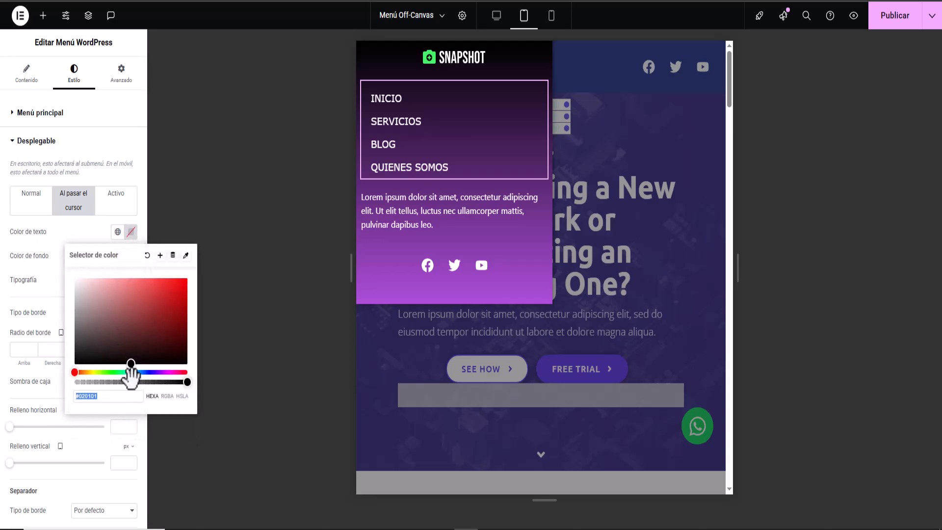
drag(132, 363, 179, 280)
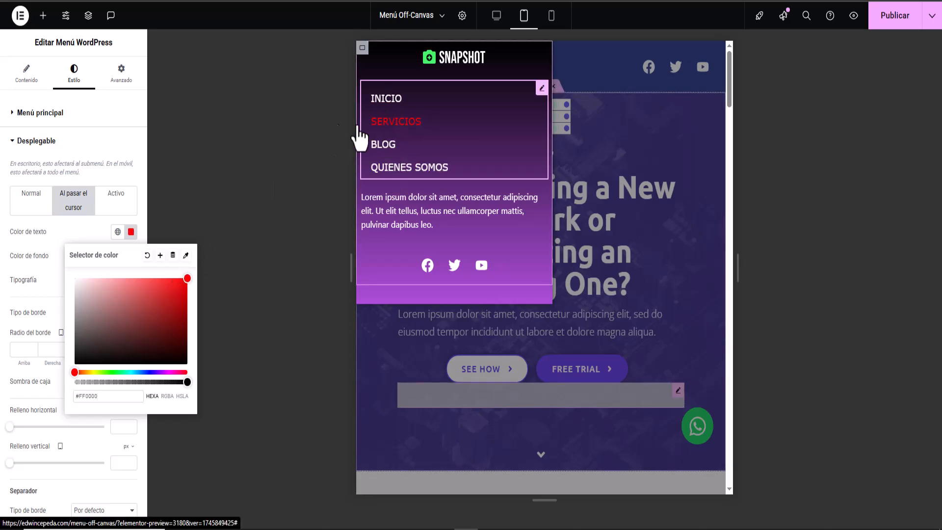
click(76, 242)
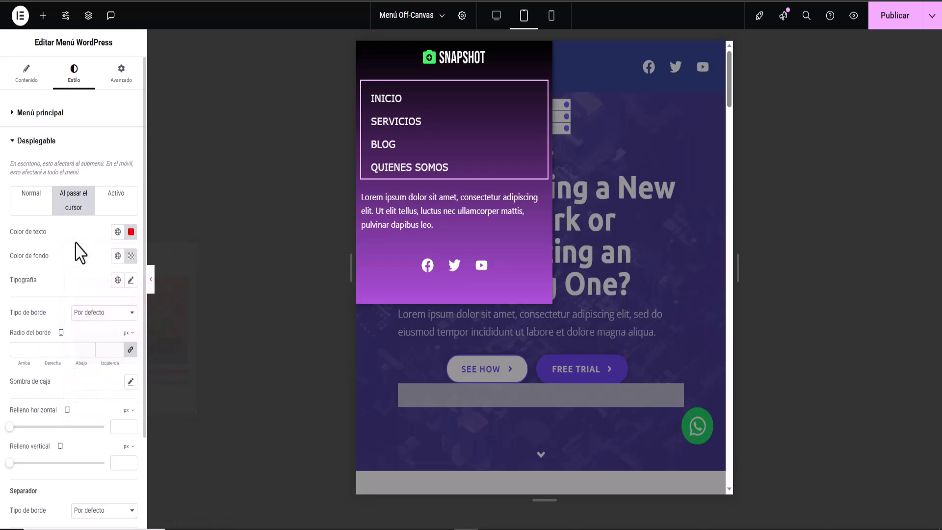
Set the dropdown items' hover text colour to white
click(131, 232)
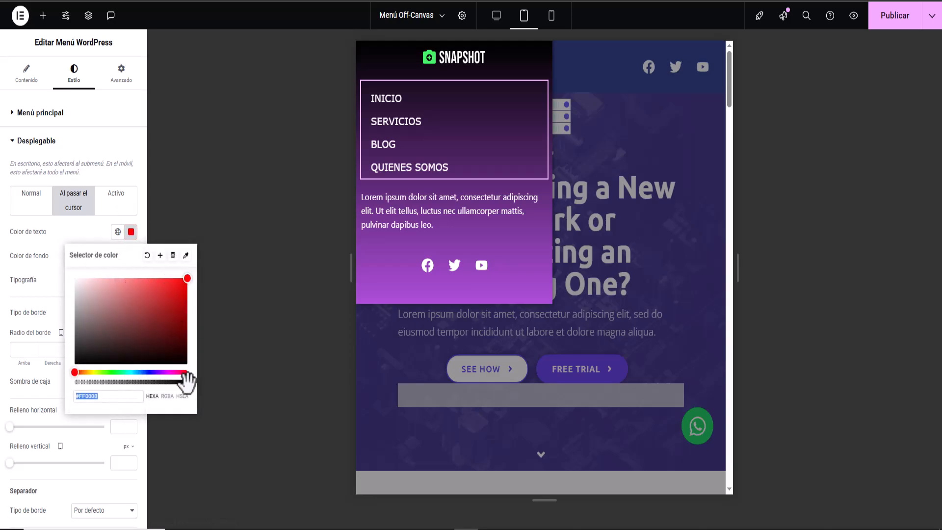
mouse_move(187, 382)
mouse_down()
mouse_move(83, 382)
mouse_move(195, 390)
mouse_up()
drag(186, 278, 44, 263)
click(66, 227)
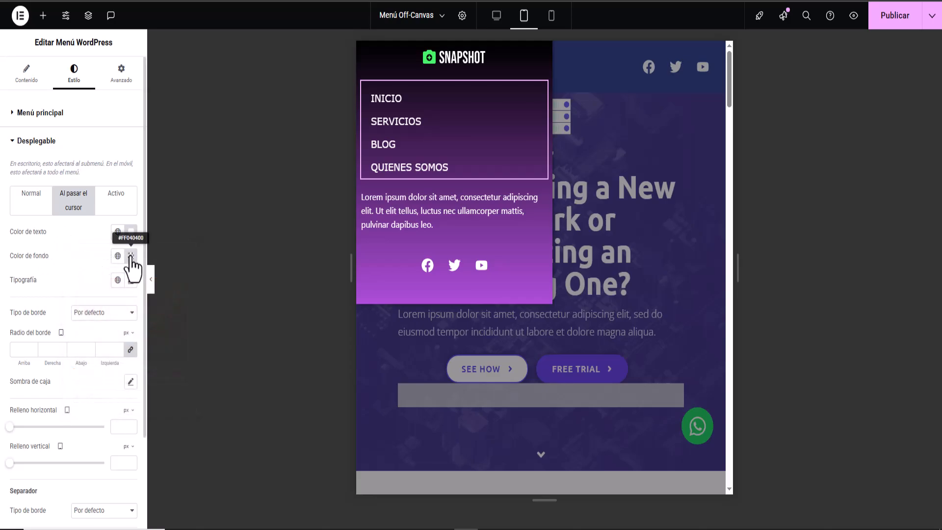
Make the dropdown items' hover background colour the fully opaque red #FF0404
click(131, 257)
drag(76, 406, 187, 406)
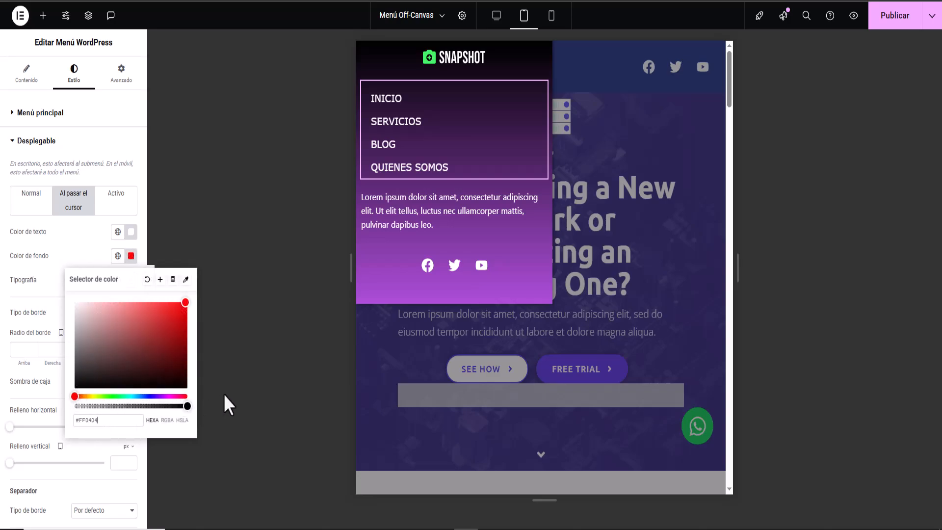
click(84, 230)
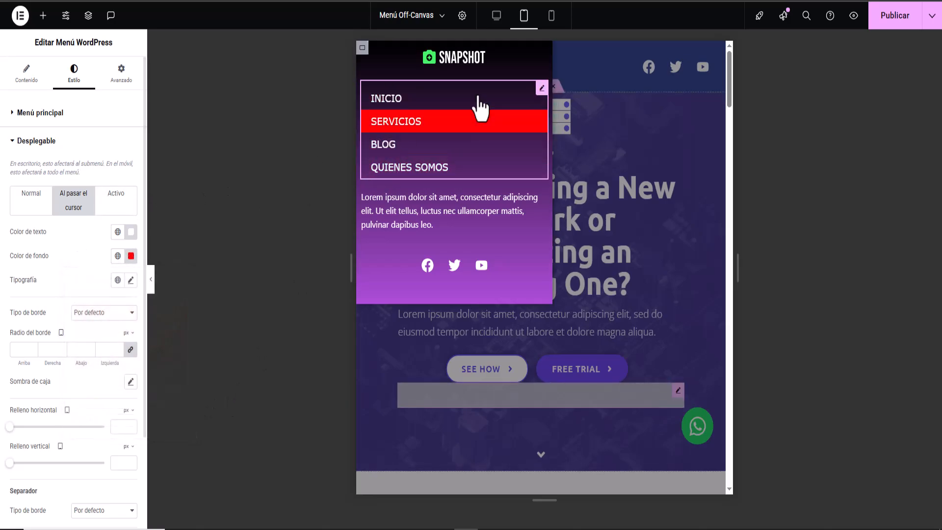
Check the off-canvas menu panel in the mobile and desktop views
click(550, 17)
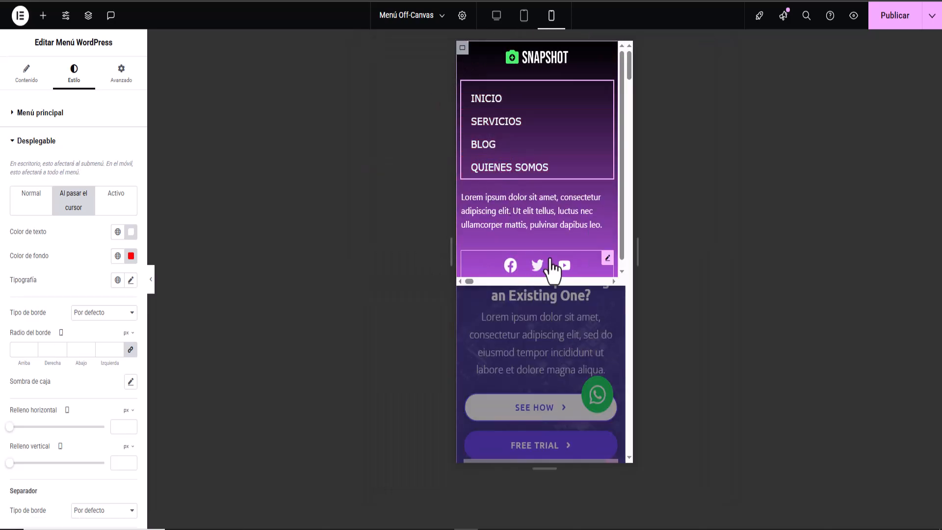
click(497, 18)
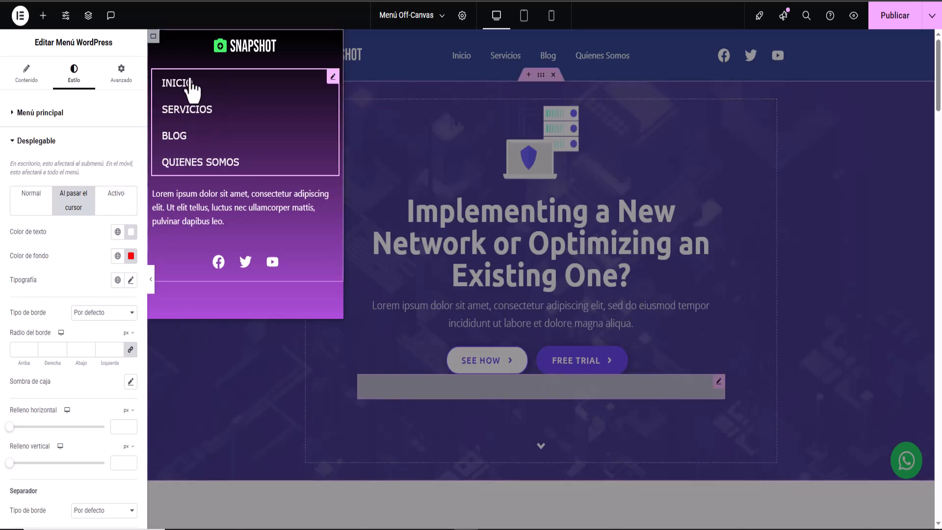
Turn off editing mode for the off-canvas widget
click(26, 74)
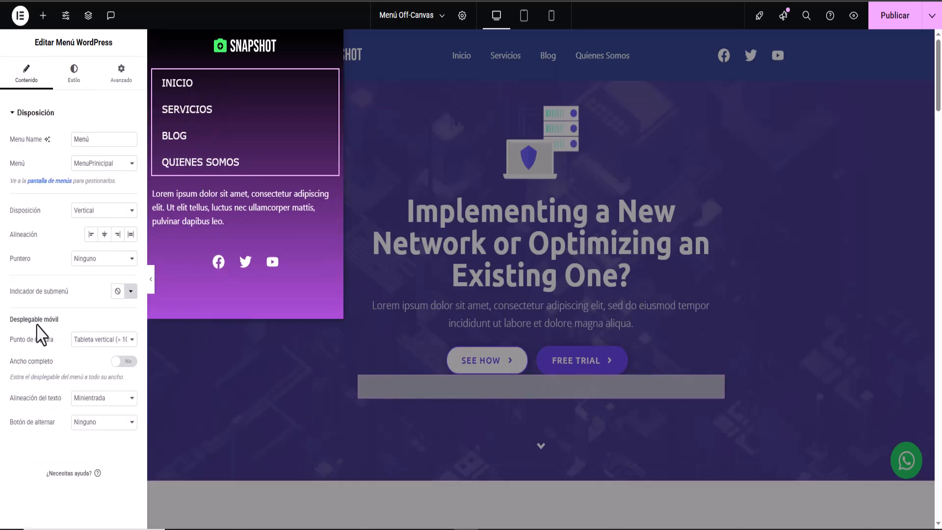
click(293, 423)
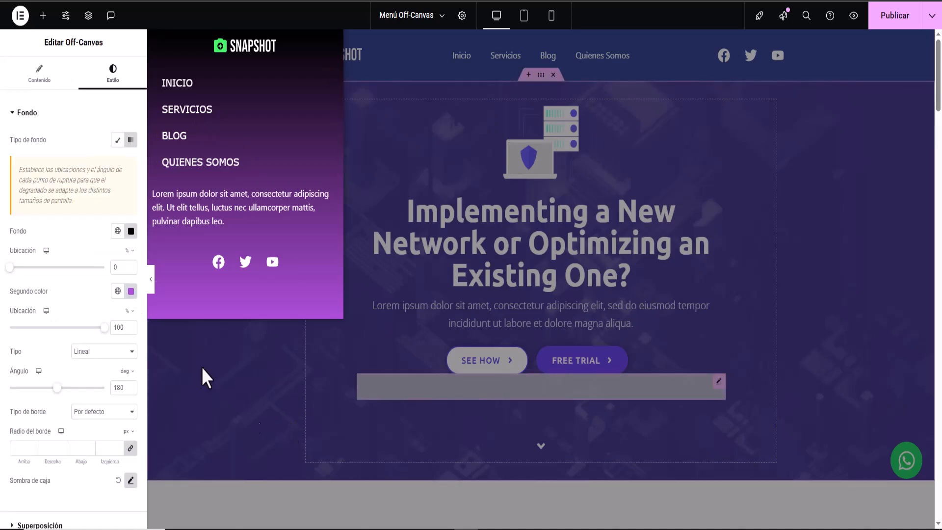
click(35, 77)
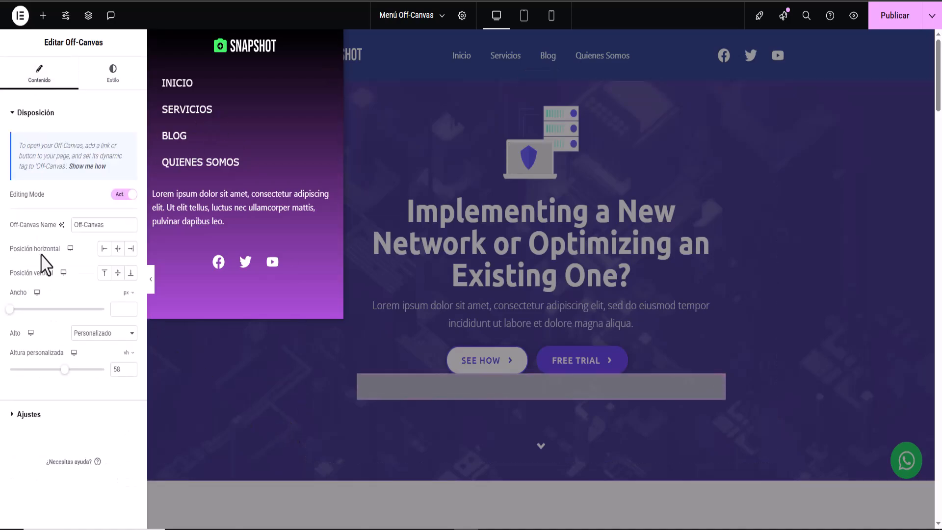
click(124, 195)
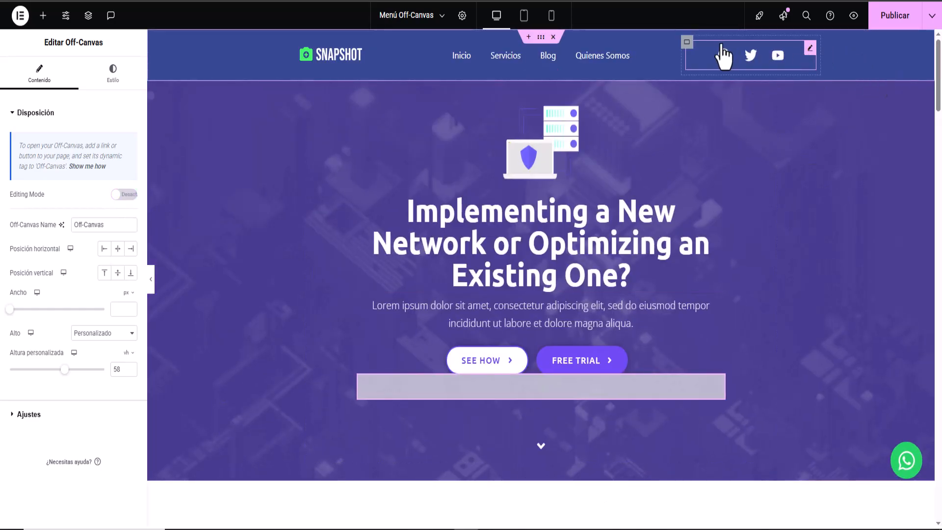
Duplicate the header container holding the social icons and delete the icons from the copy
right_click(688, 47)
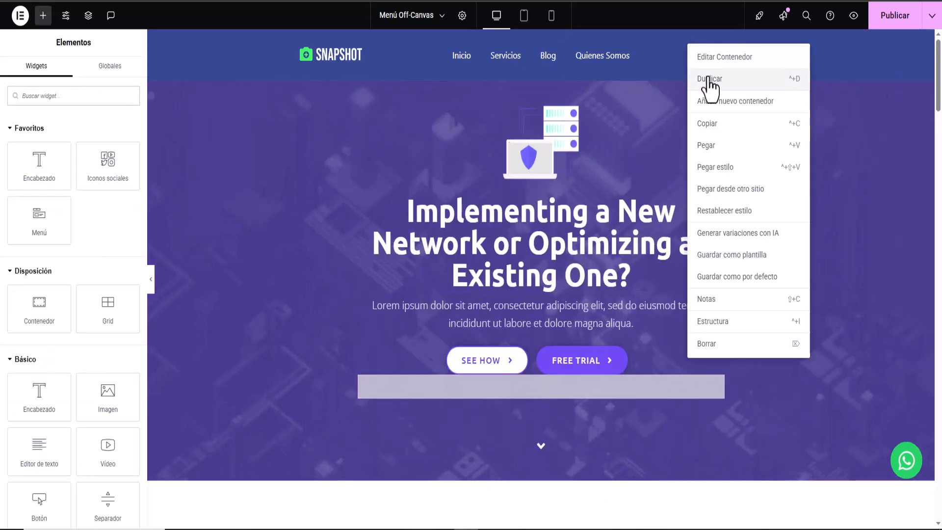
click(709, 78)
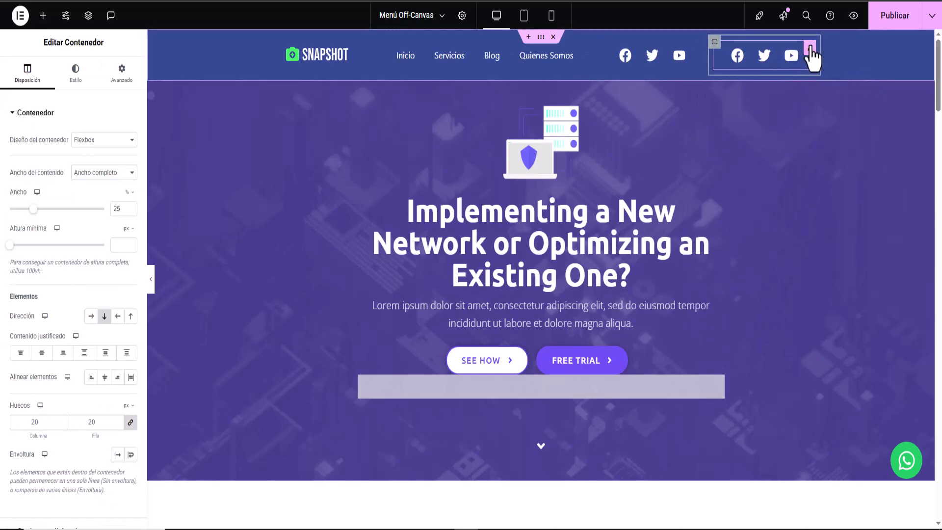
right_click(810, 47)
click(834, 299)
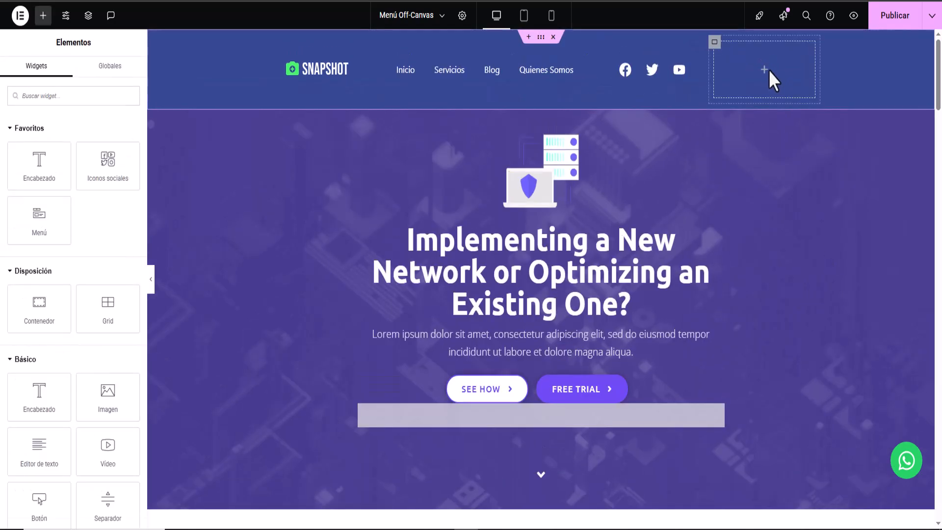
Add an icon widget to the empty header container and give it the Bars icon from the library
scroll(37, 267, down, 5)
drag(40, 385, 779, 79)
click(81, 186)
click(391, 90)
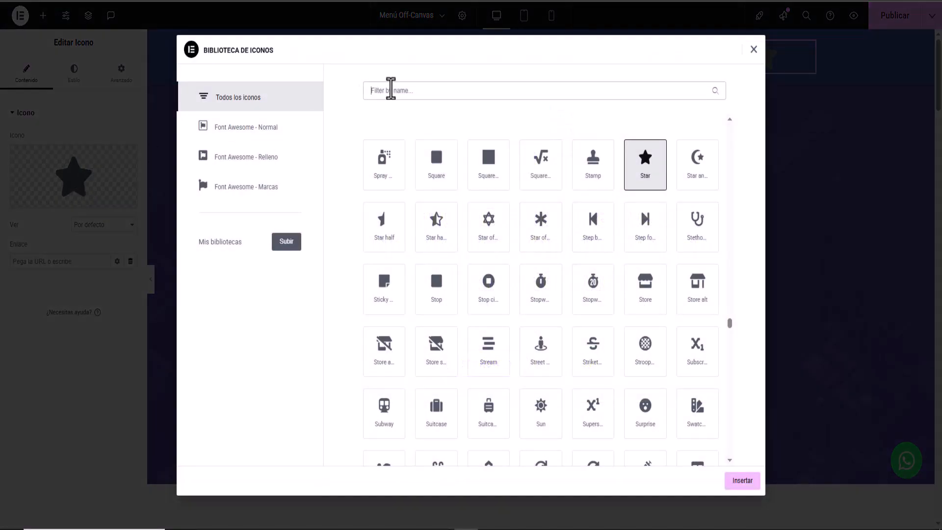
text(ba)
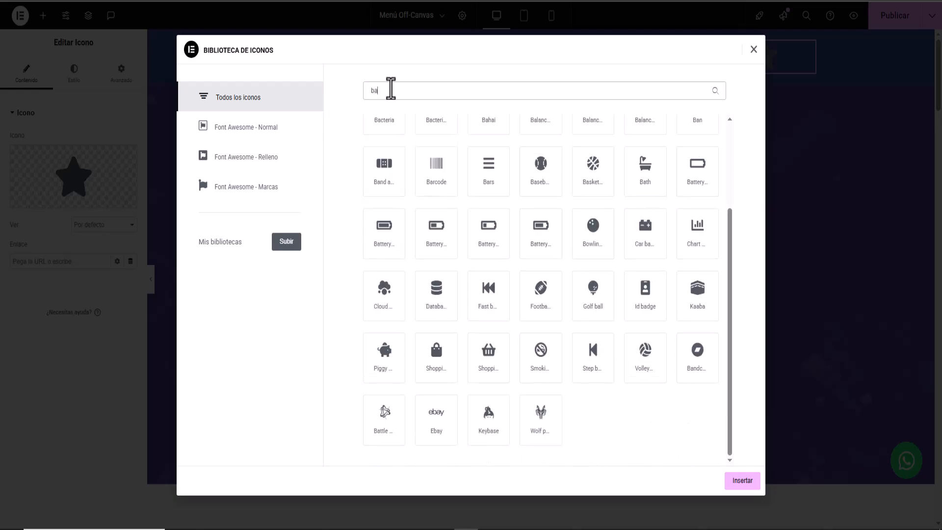
click(488, 168)
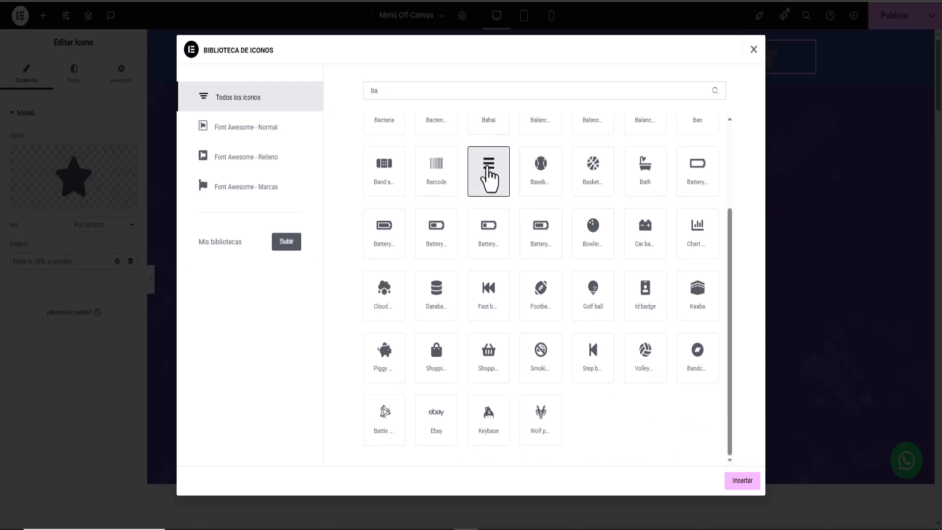
click(740, 480)
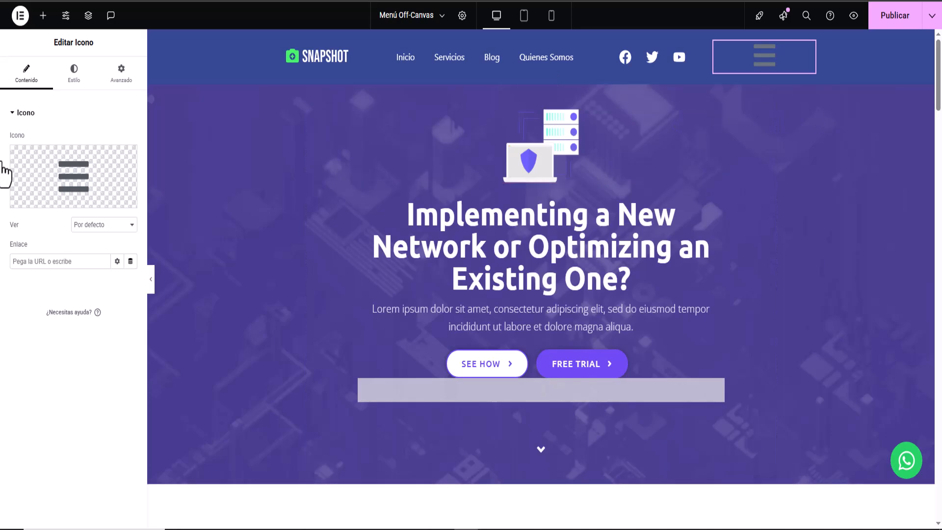
Style the bars icon with the colour #FFFFFF, a size of 33 px and left alignment
click(76, 78)
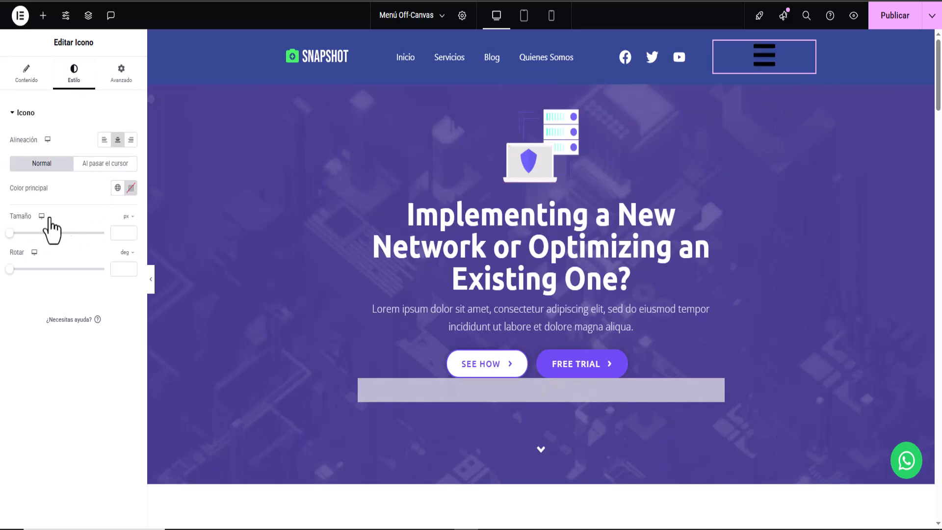
click(130, 189)
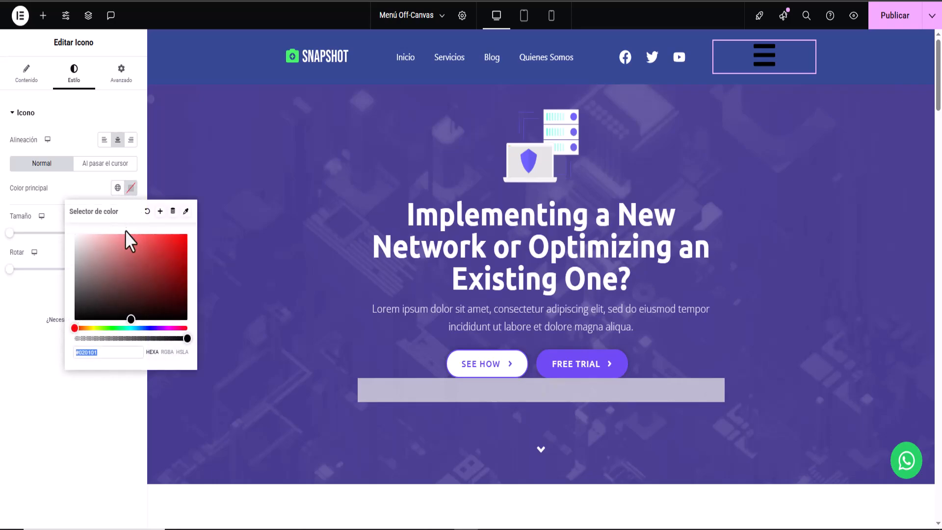
drag(130, 312, 68, 223)
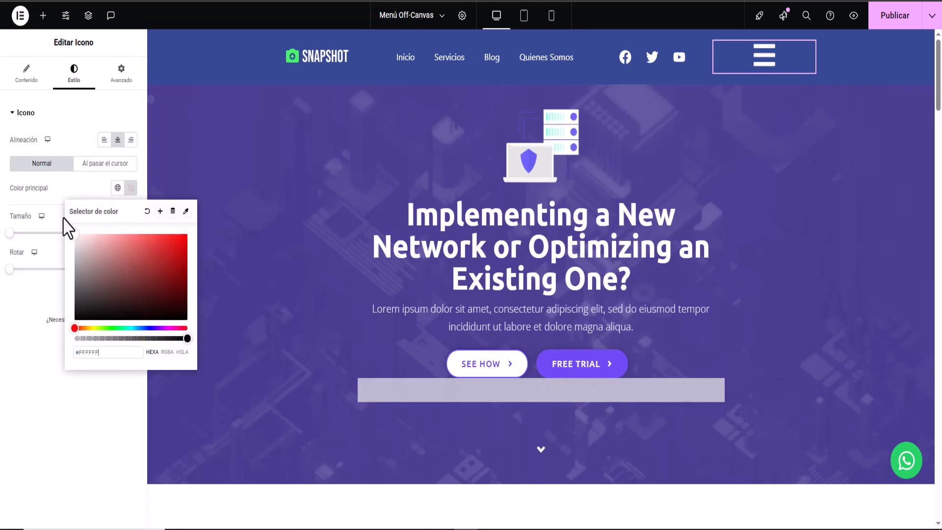
click(66, 197)
drag(9, 234, 19, 234)
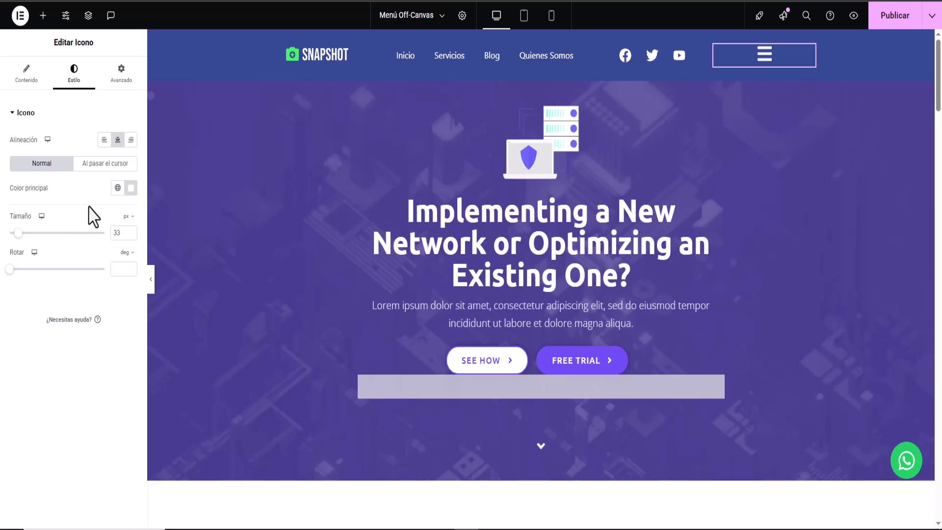
click(104, 140)
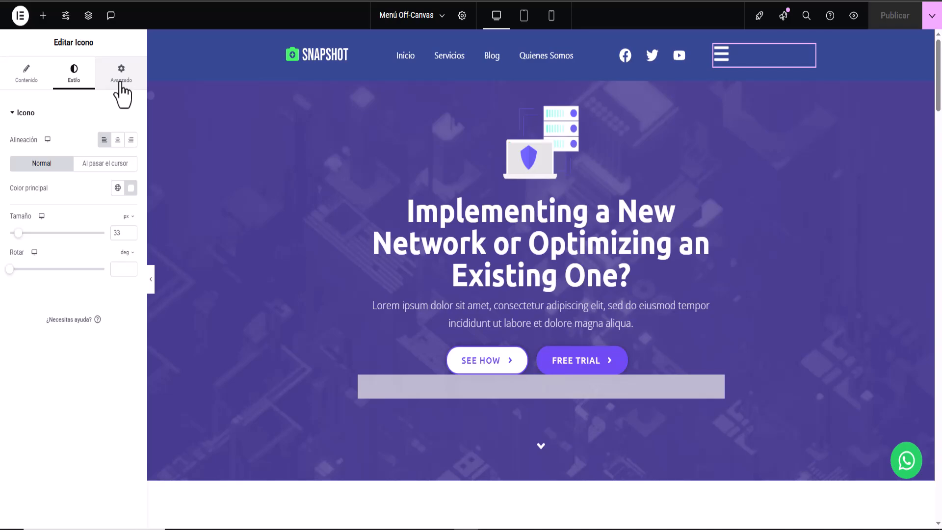
Link the bars icon to the Off-Canvas dynamic action and check which off-canvas widgets its settings offer
click(27, 79)
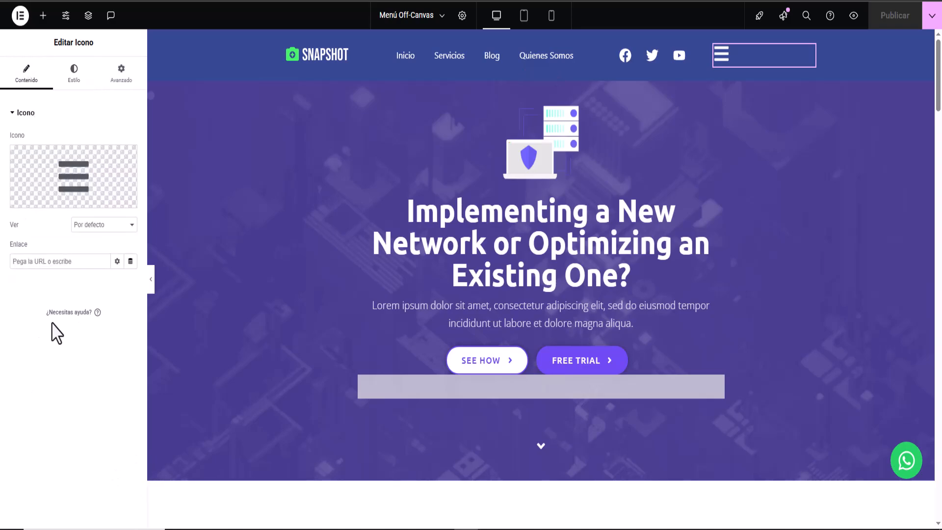
click(131, 261)
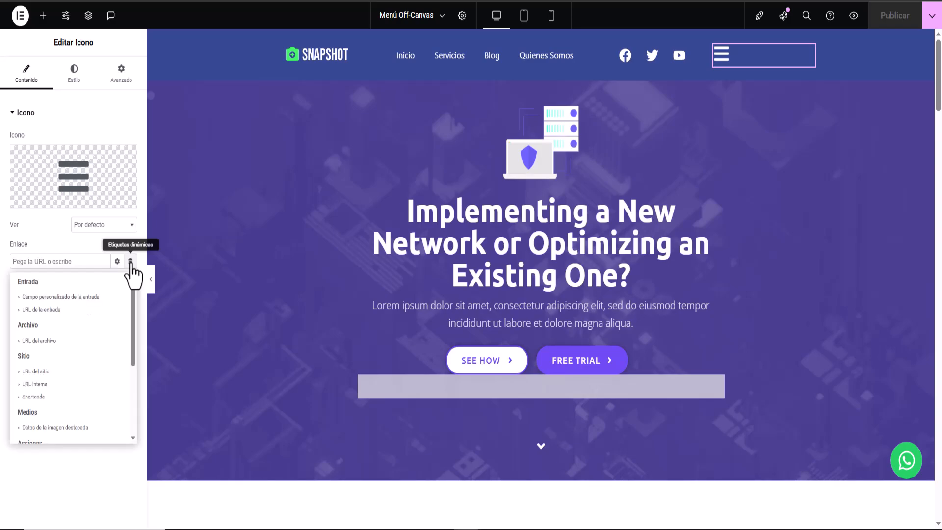
scroll(83, 371, down, 1)
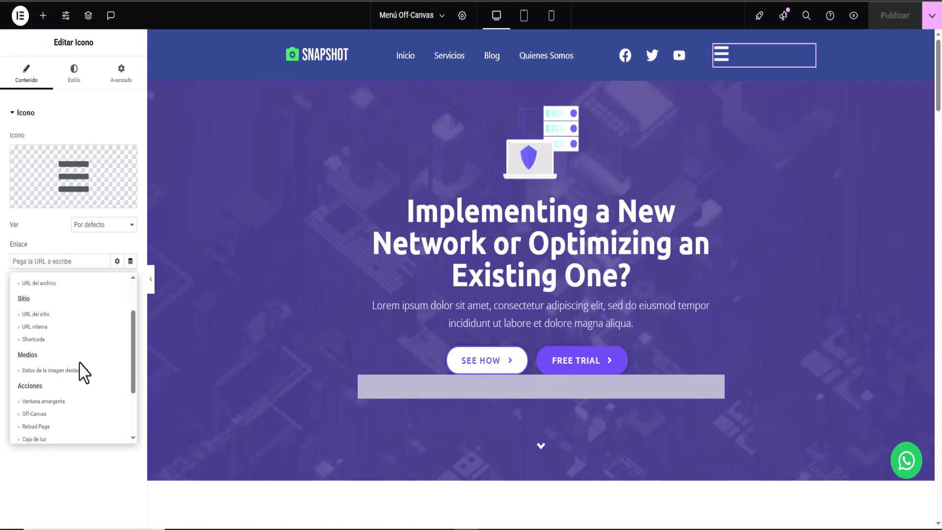
click(32, 420)
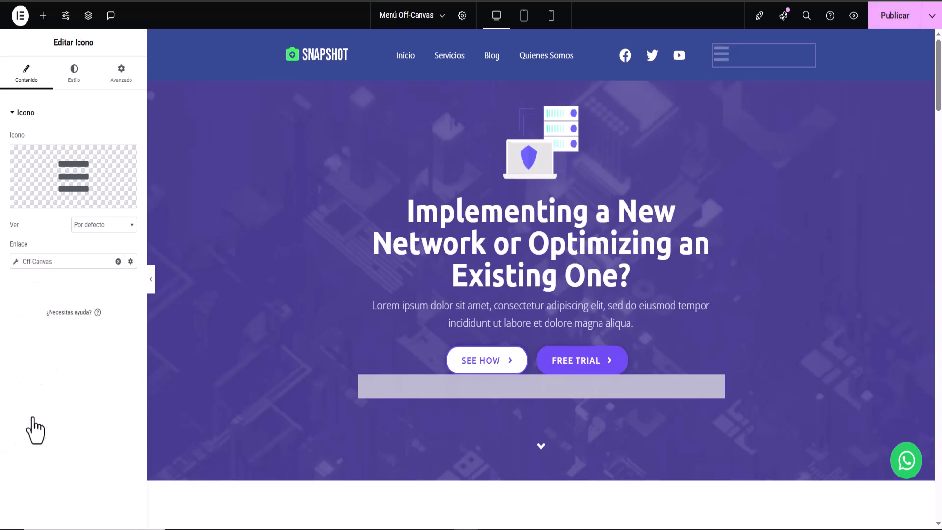
click(15, 264)
click(75, 351)
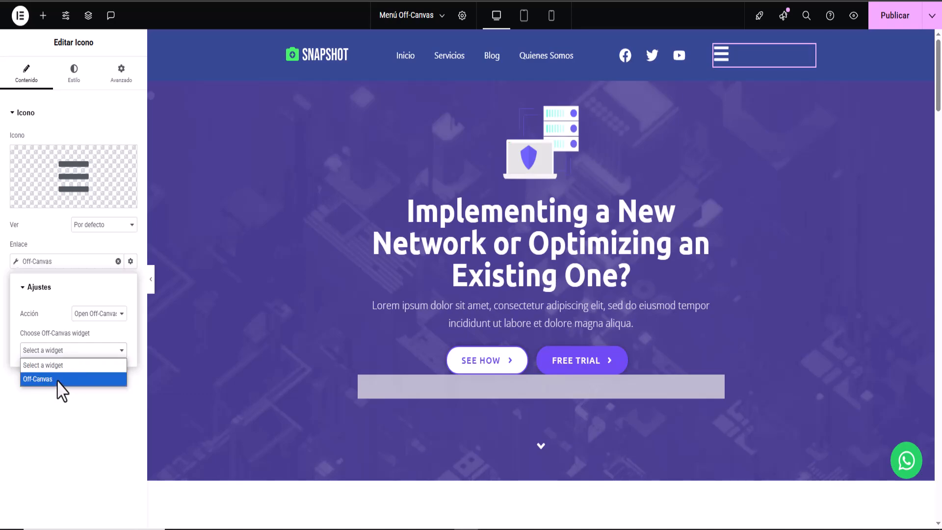
click(73, 419)
click(71, 419)
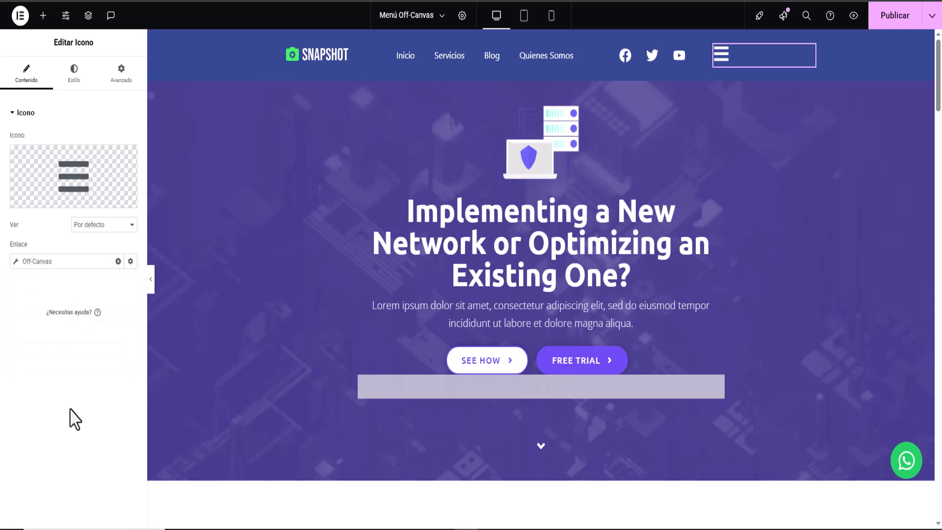
Rename the off-canvas widget as Off-Canvas Menu and publish the page
click(679, 383)
click(129, 195)
click(102, 228)
text(Menu)
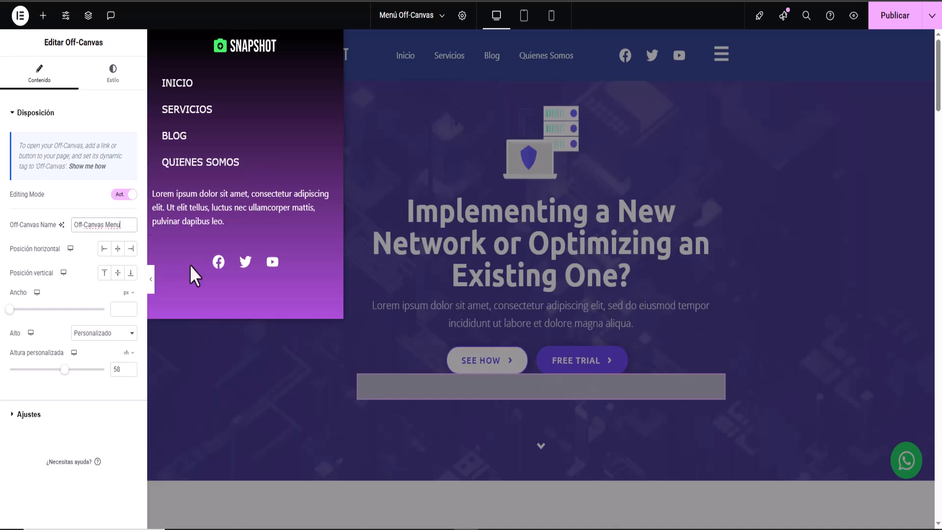
click(895, 20)
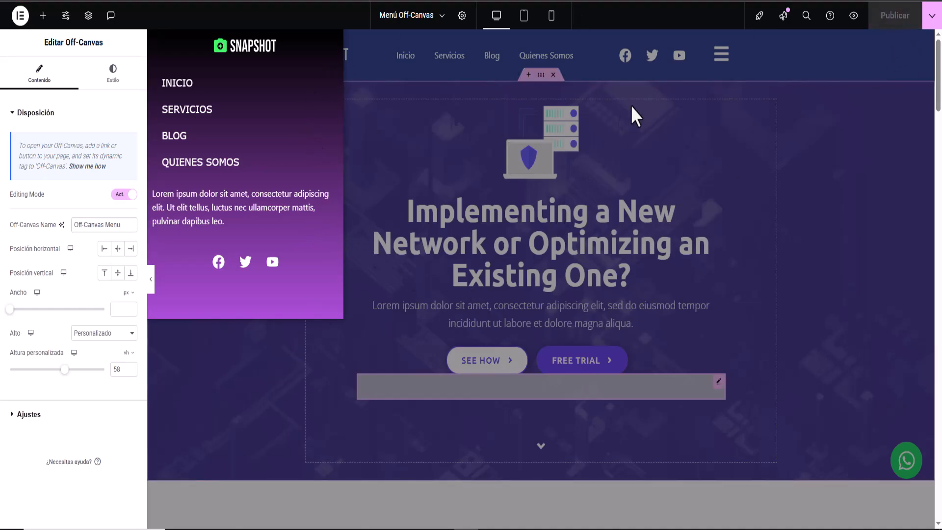
Turn off the off-canvas widget's editing mode and choose Off-Canvas Menu as the bars icon's link target
click(124, 194)
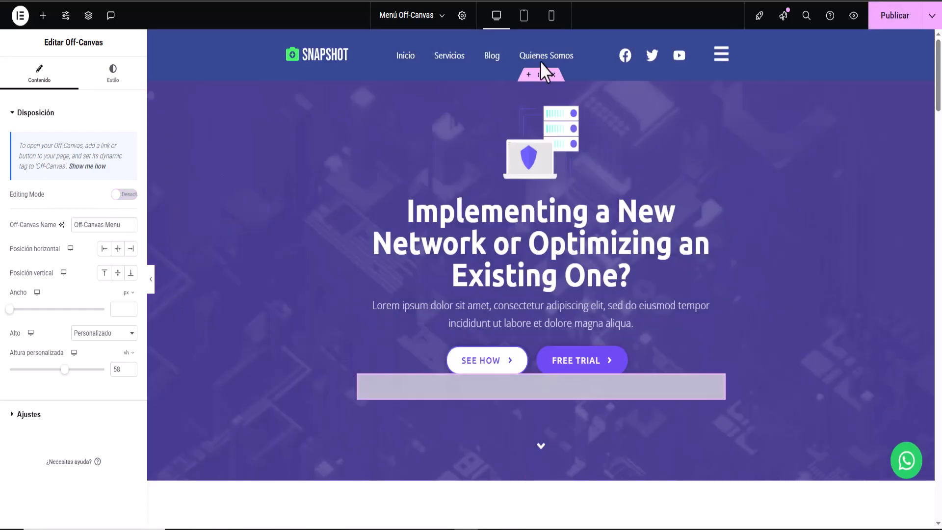
click(721, 54)
click(14, 262)
click(55, 352)
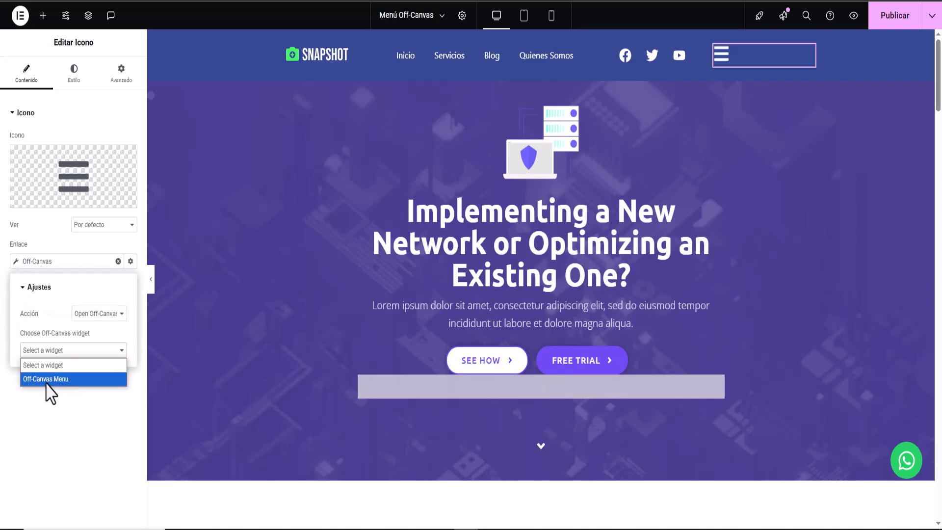
click(48, 378)
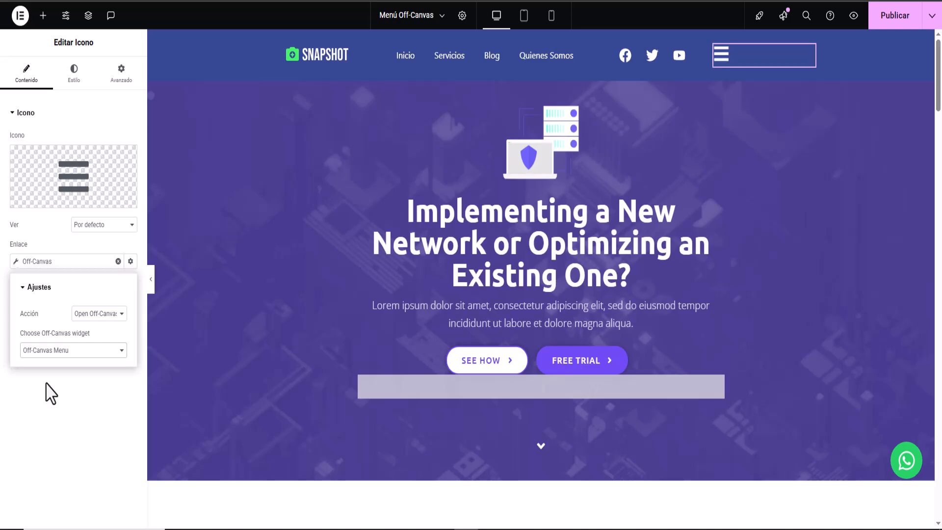
click(11, 392)
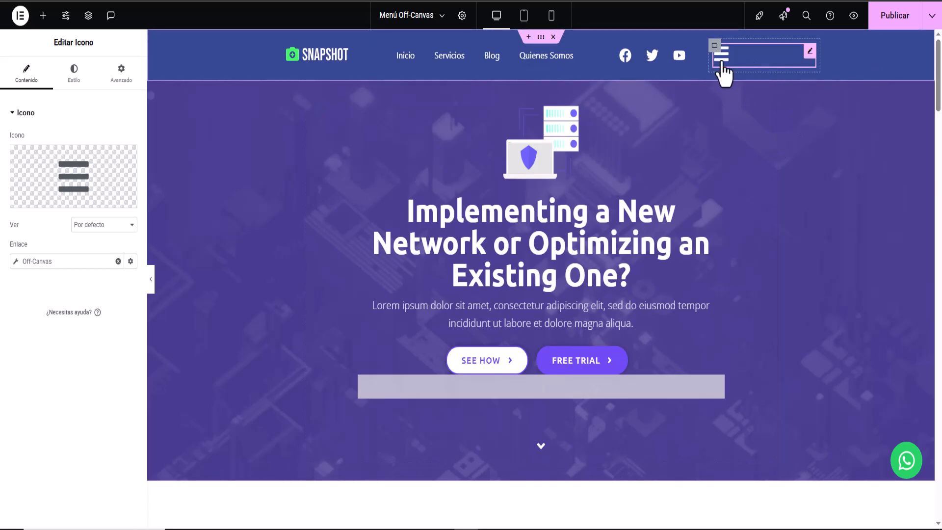
Publish the changes and open the page preview
click(895, 15)
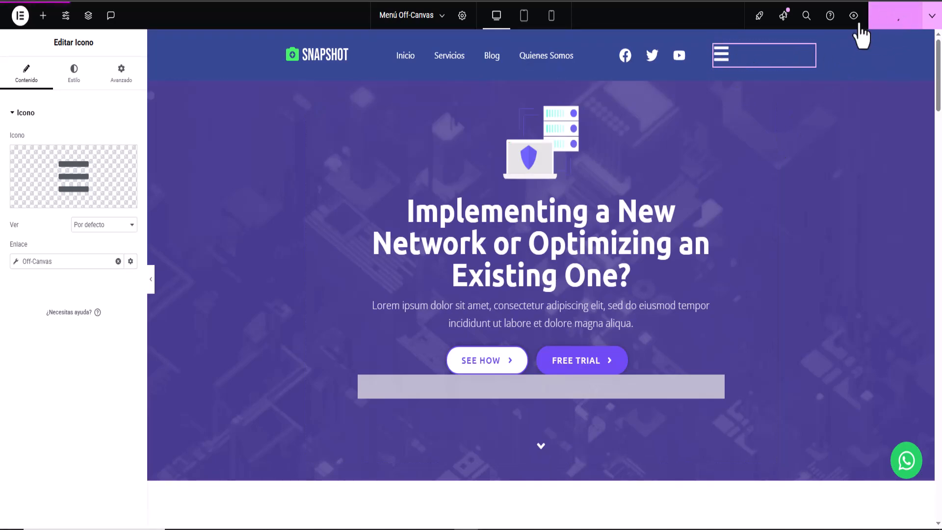
click(854, 15)
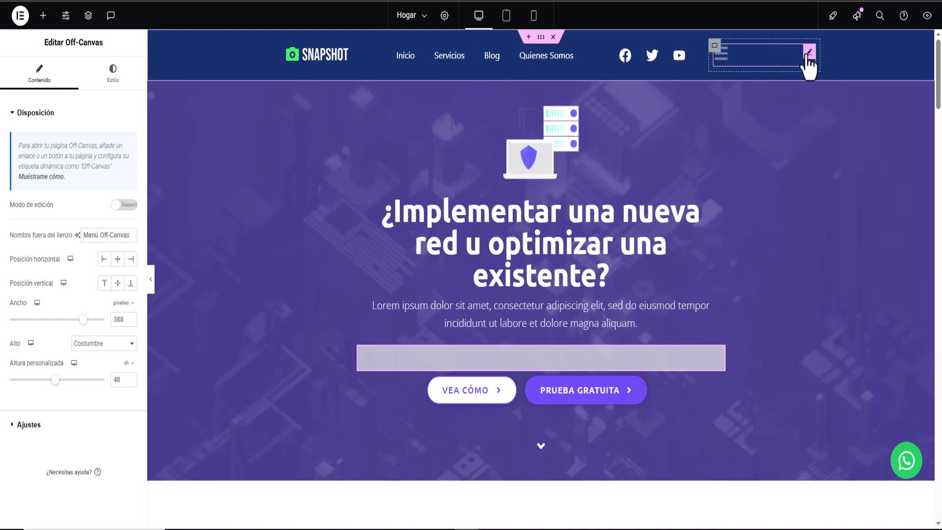
Hide the header's bars icon on desktop in its responsive settings
click(808, 64)
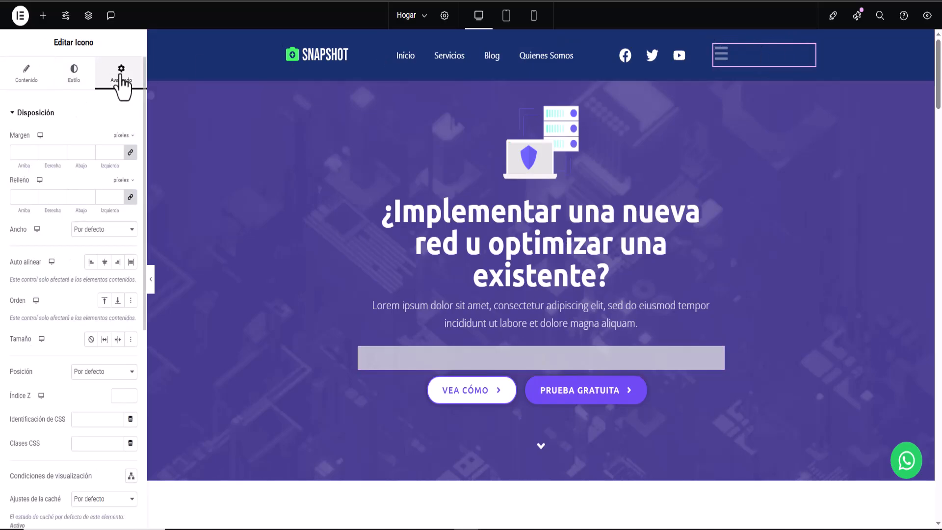
scroll(55, 314, down, 1)
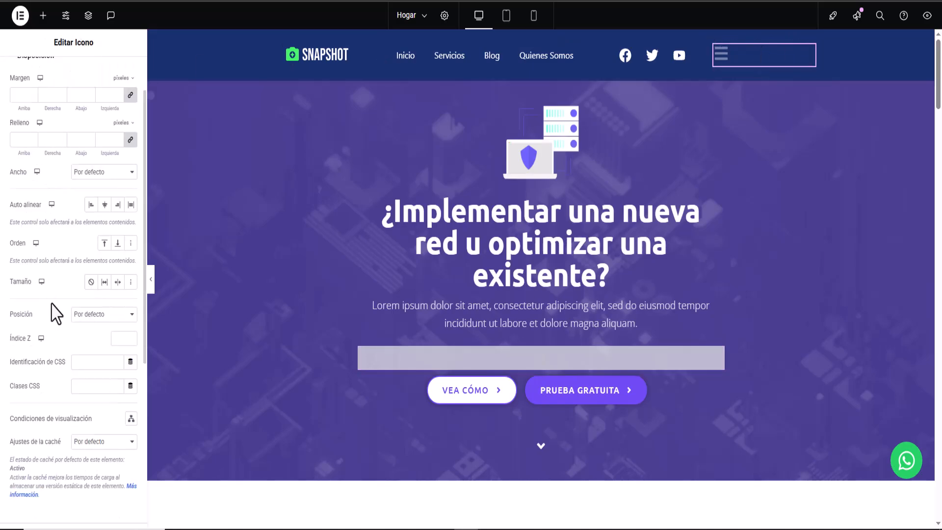
scroll(55, 314, down, 5)
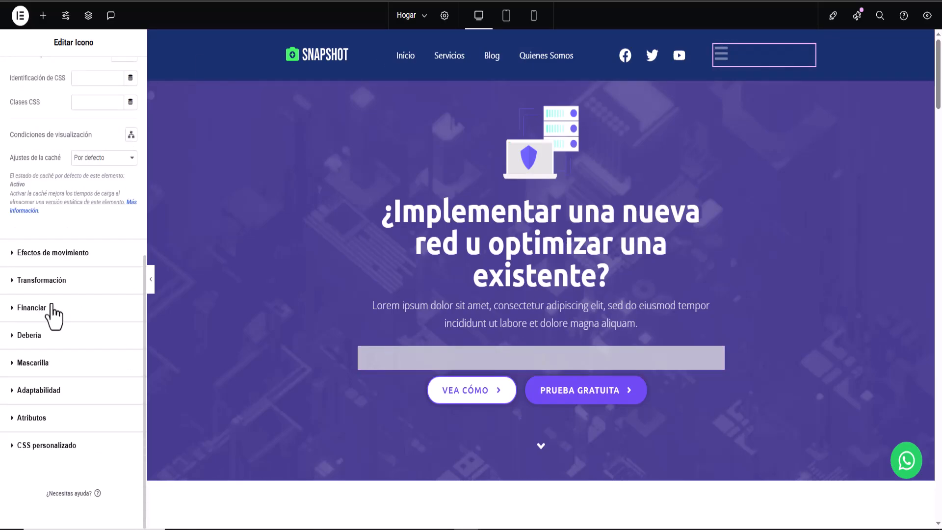
click(21, 393)
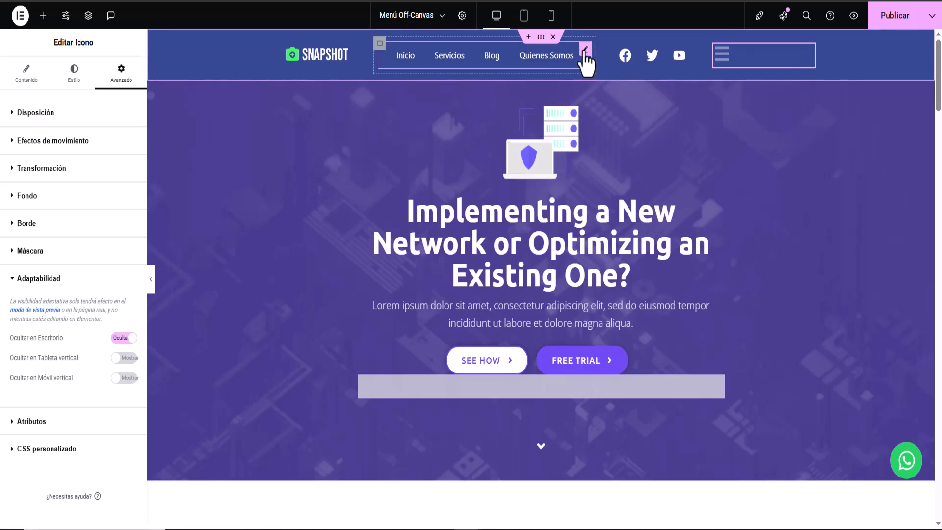
Hide the header's WordPress menu widget on tablet portrait and mobile portrait, and publish the page
click(584, 51)
click(119, 85)
scroll(54, 351, down, 10)
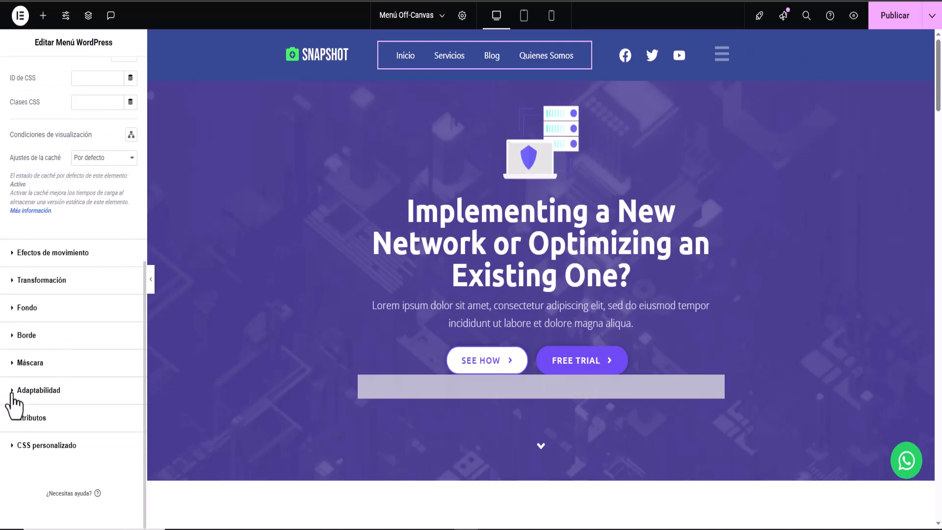
click(13, 391)
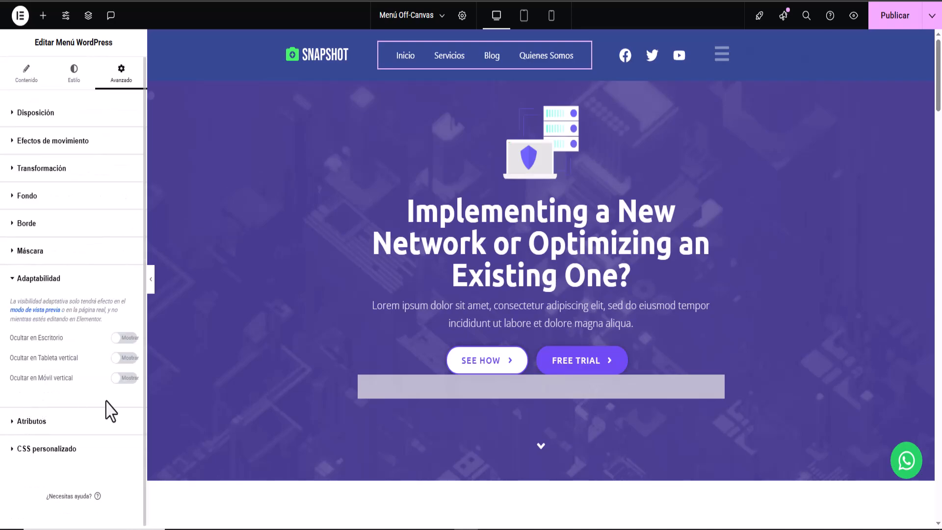
click(128, 359)
click(116, 378)
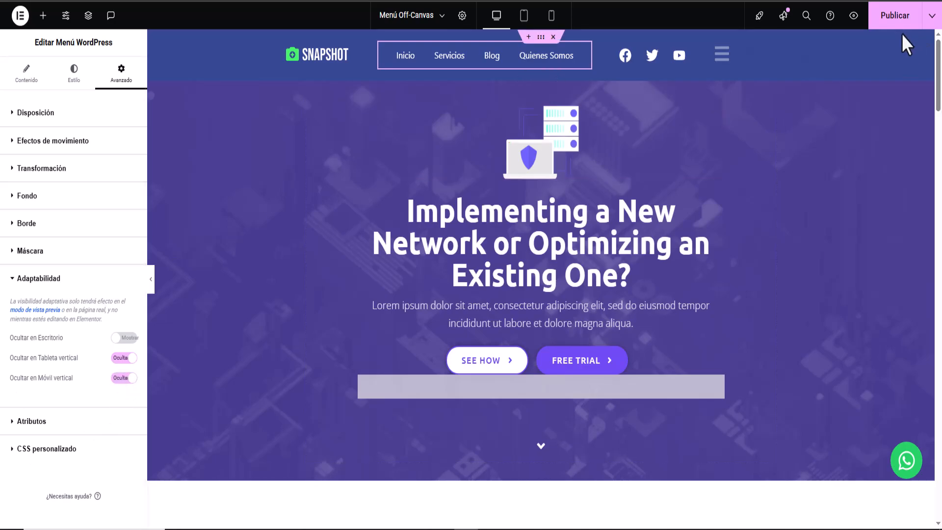
click(897, 20)
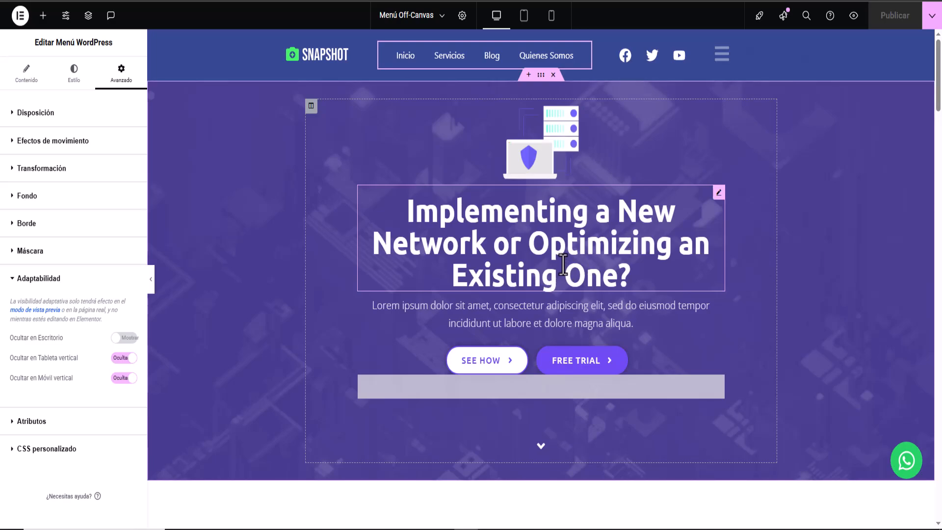
Set the header social icons' size to 17 px on tablet and 28 px on mobile
click(524, 16)
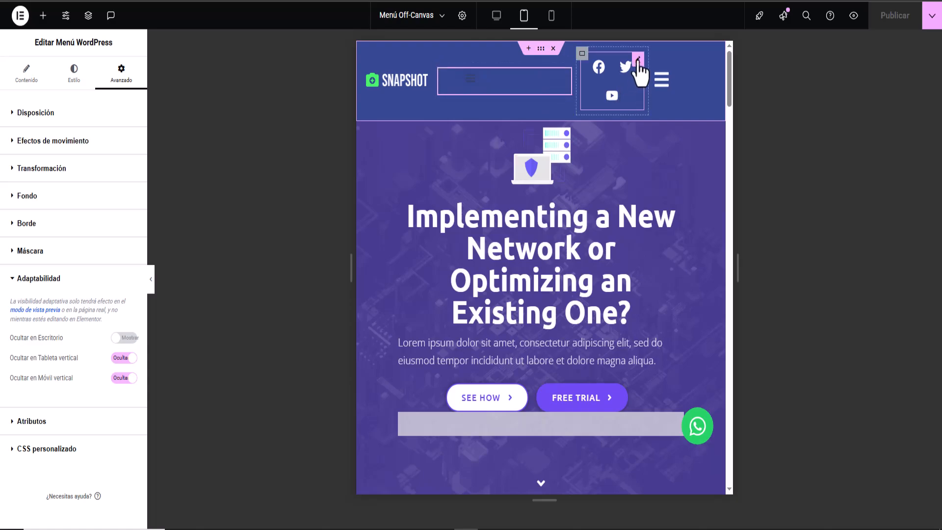
click(638, 60)
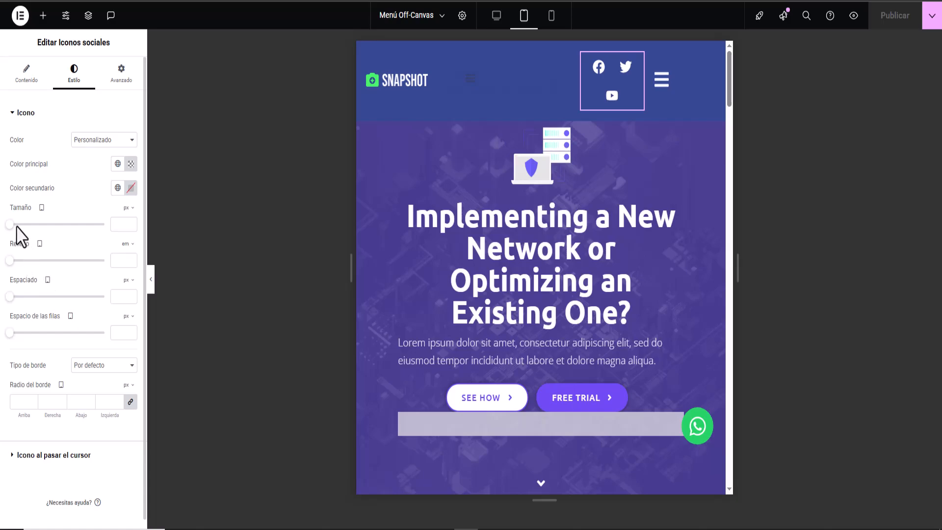
drag(9, 225, 13, 226)
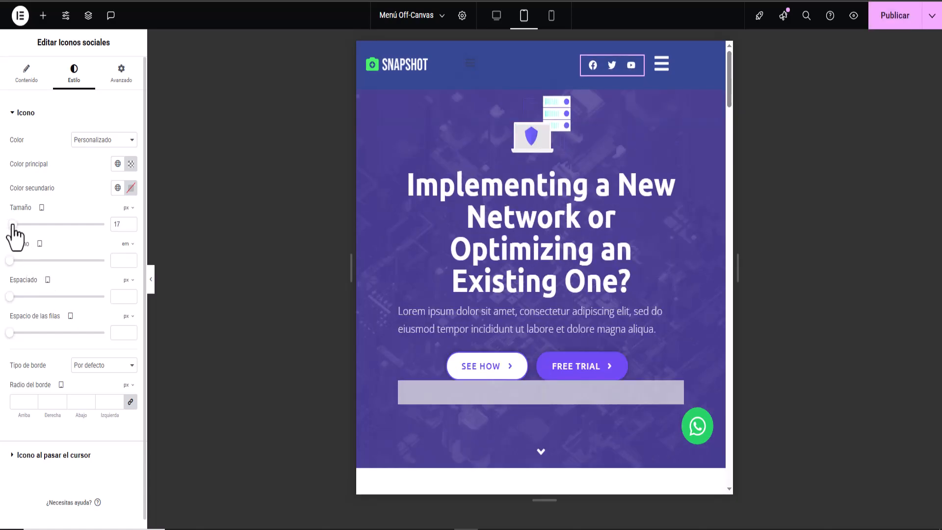
click(551, 18)
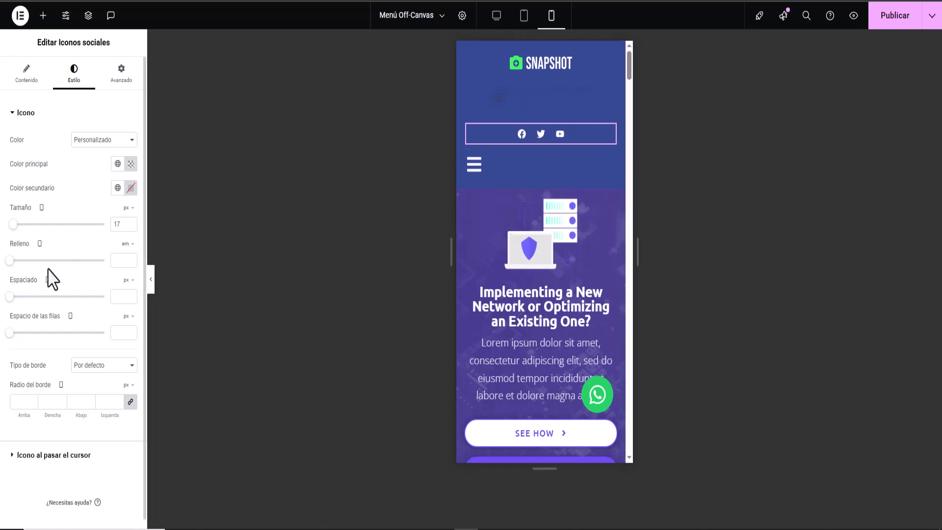
drag(14, 224, 17, 225)
Center the bars icon in the header for the mobile layout
click(500, 176)
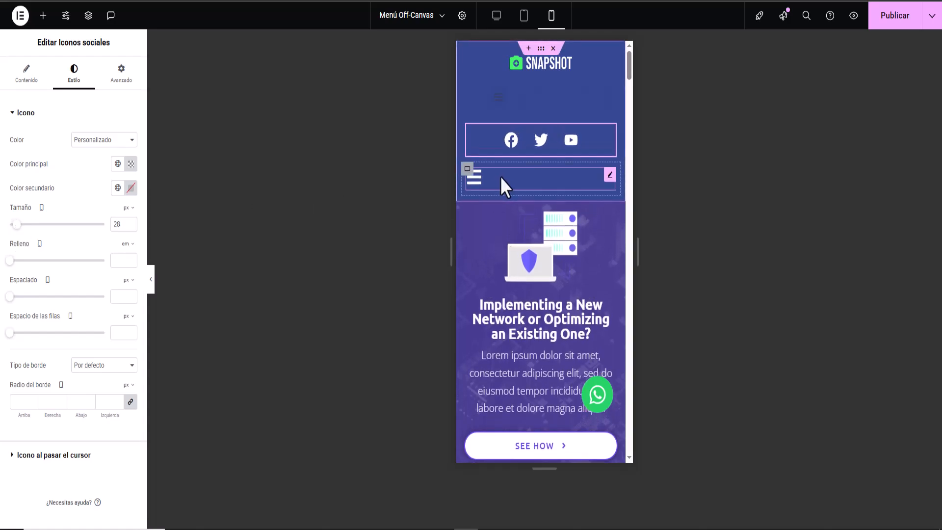
click(73, 76)
click(118, 142)
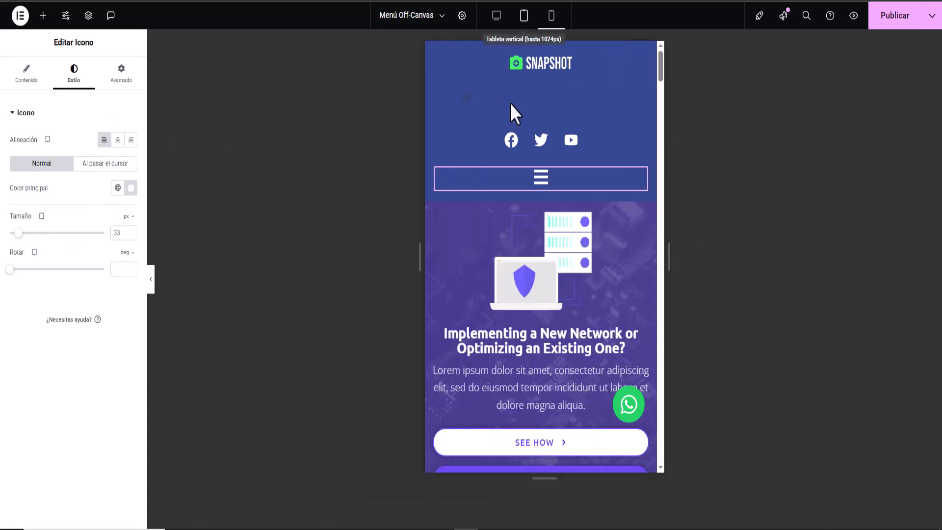
click(551, 16)
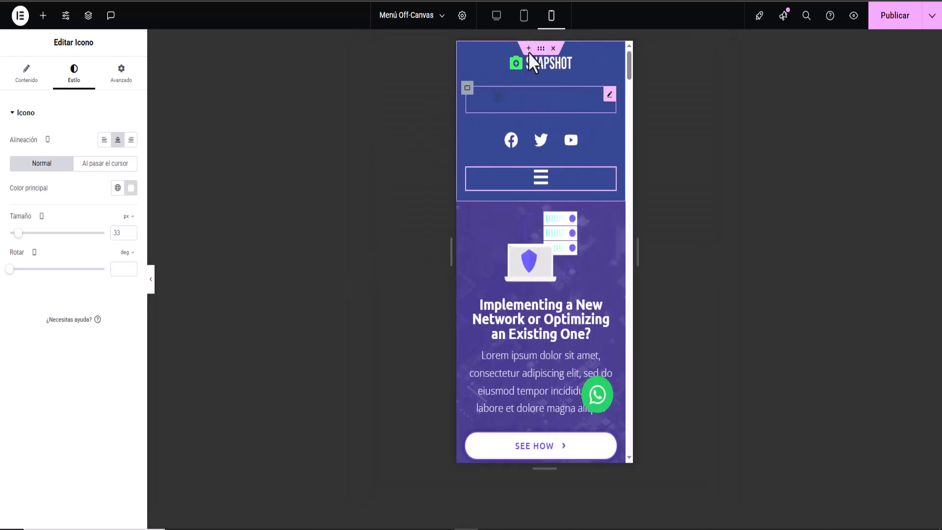
Test opening and closing the off-canvas panel from the bars icon in the tablet and mobile views
click(524, 15)
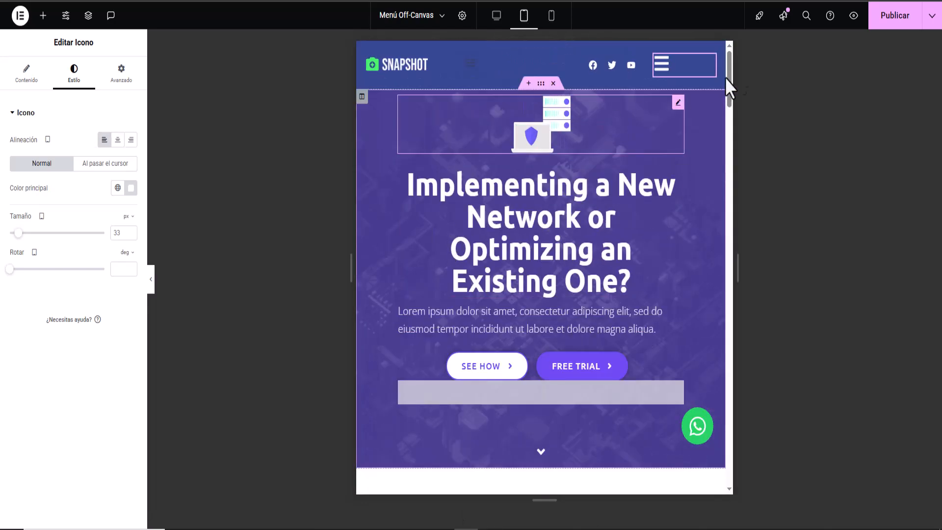
click(662, 67)
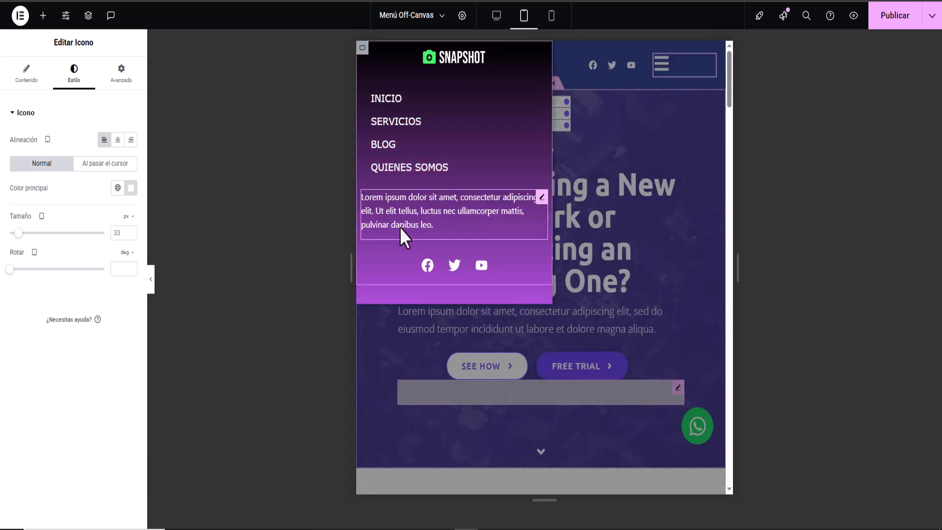
click(635, 280)
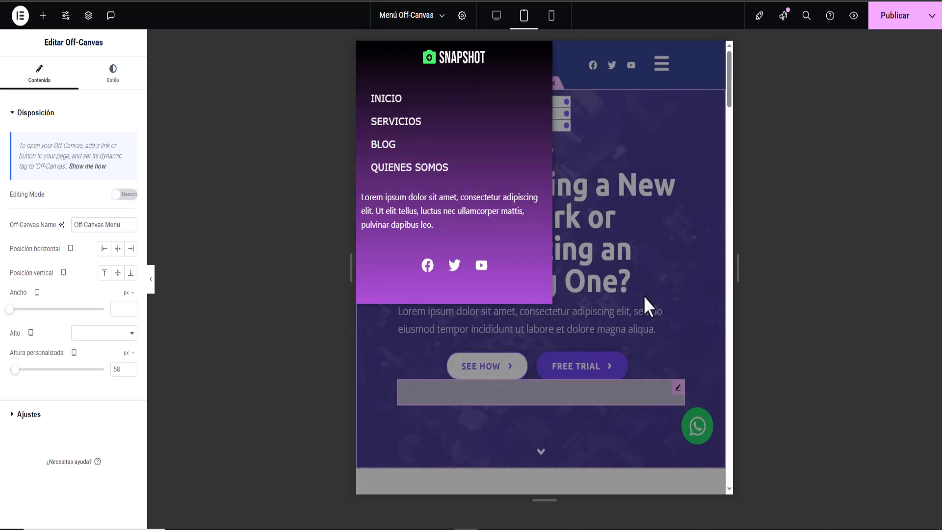
click(646, 295)
click(552, 17)
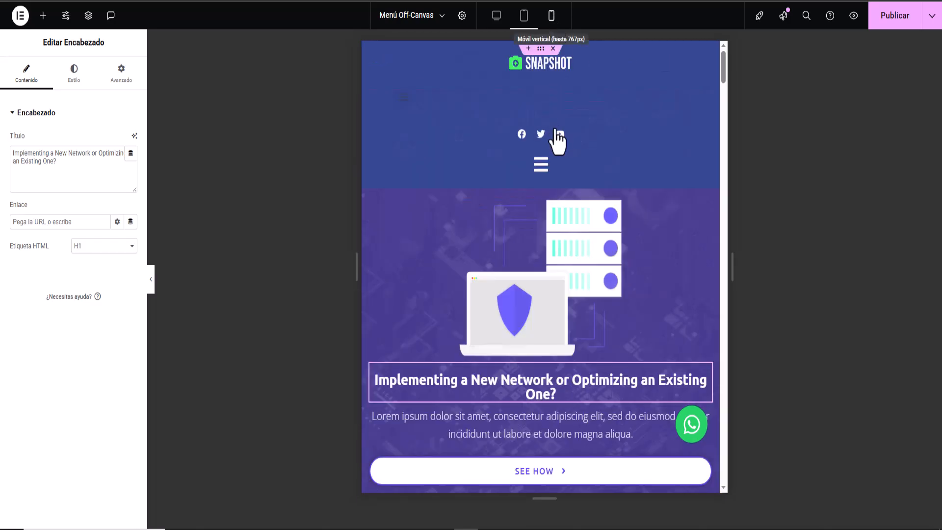
click(543, 179)
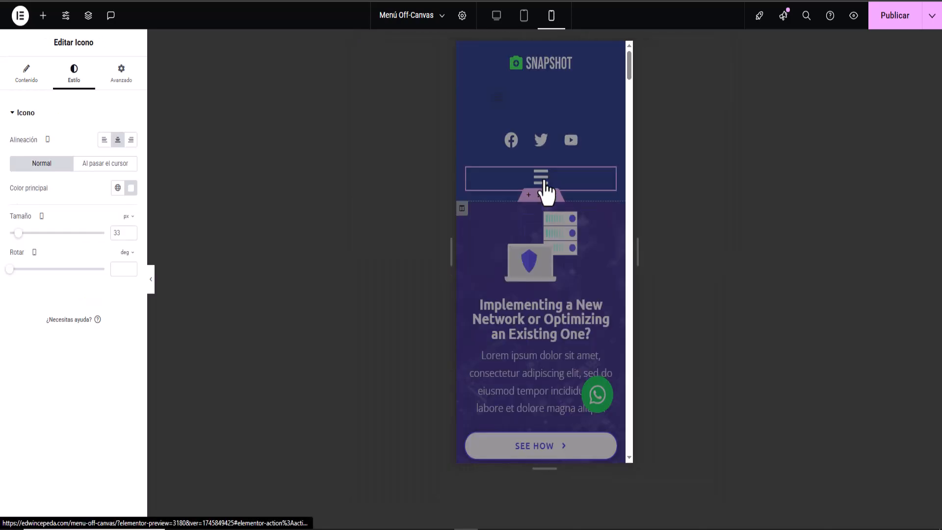
click(522, 331)
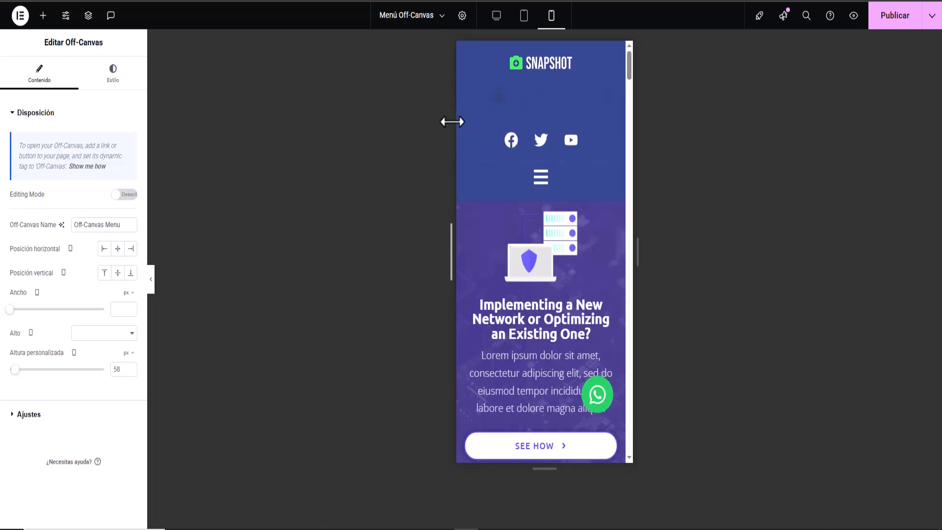
Publish the changes and turn on the off-canvas widget's editing mode in the desktop view
click(905, 23)
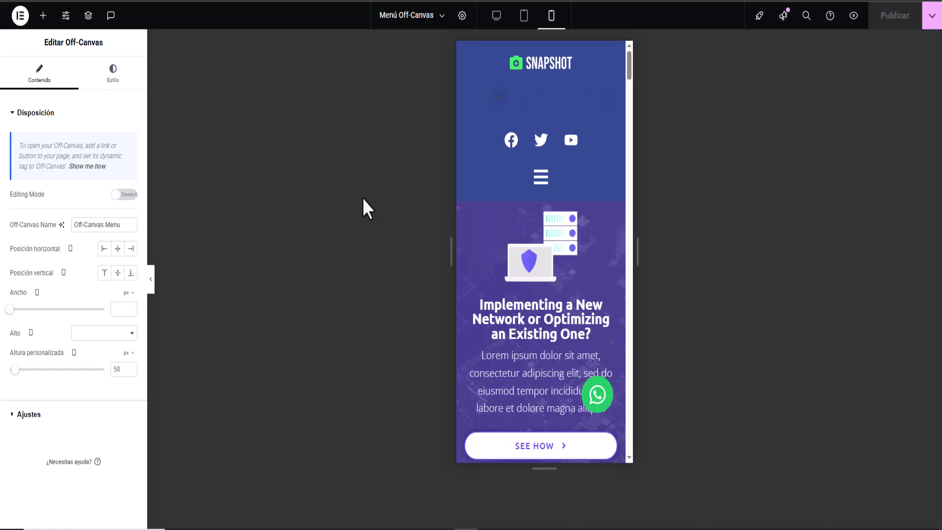
click(496, 16)
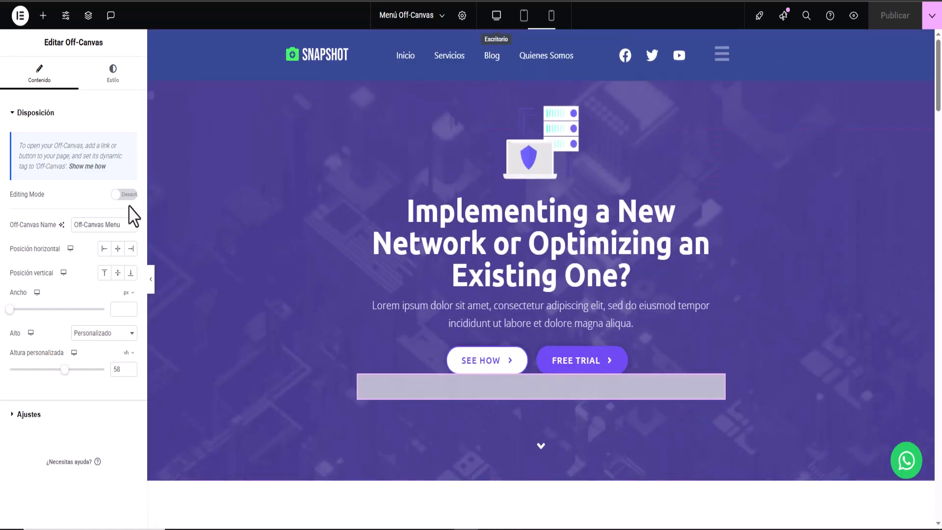
click(125, 194)
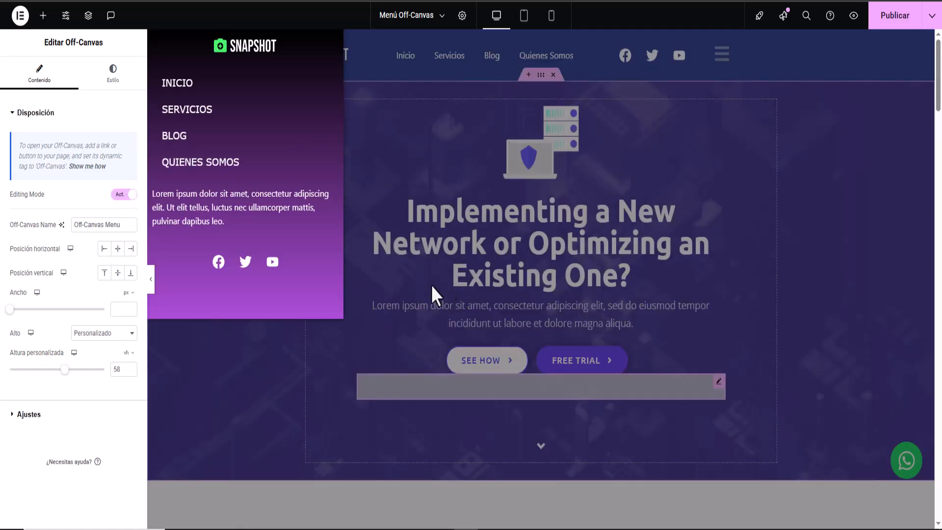